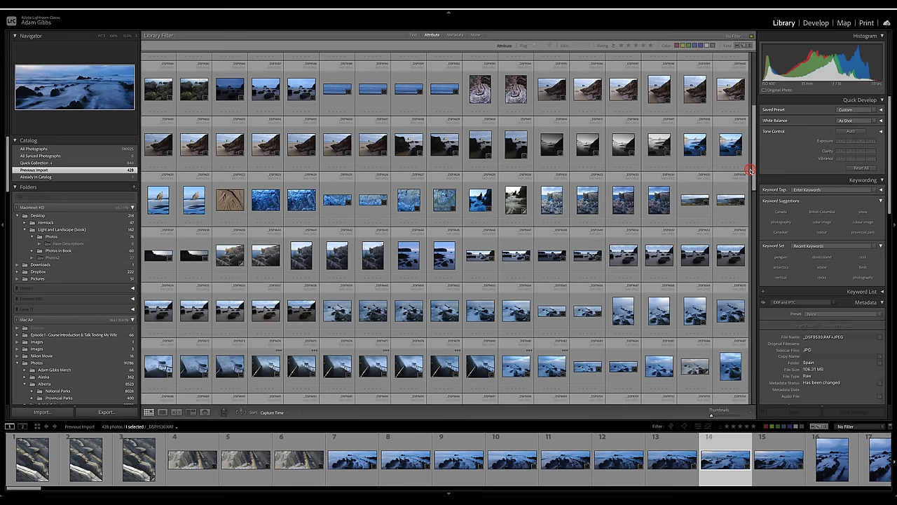
Step: Look through the thumbnails of the previous import down to the last photos and return to the beginning
{"action": "left_click_drag", "start_coordinate": [751, 170], "coordinate": [755, 362]}
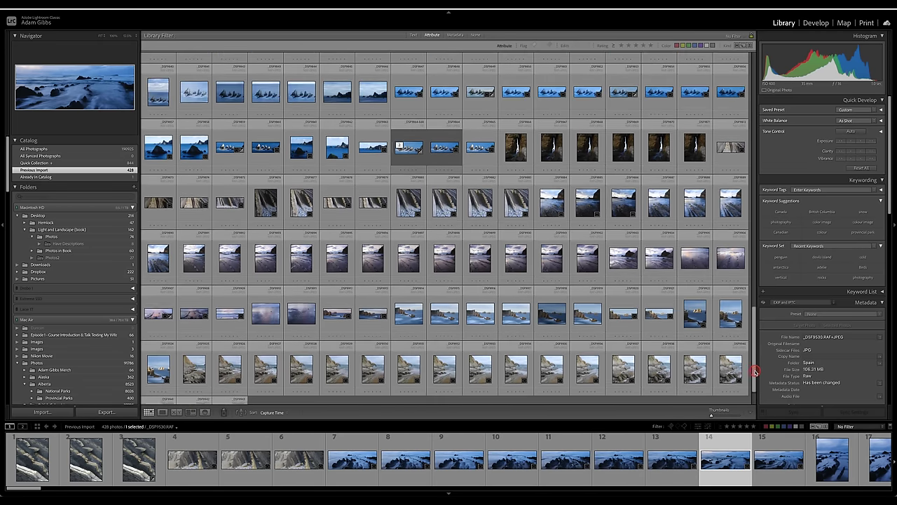
{"action": "left_click_drag", "start_coordinate": [755, 372], "coordinate": [755, 350]}
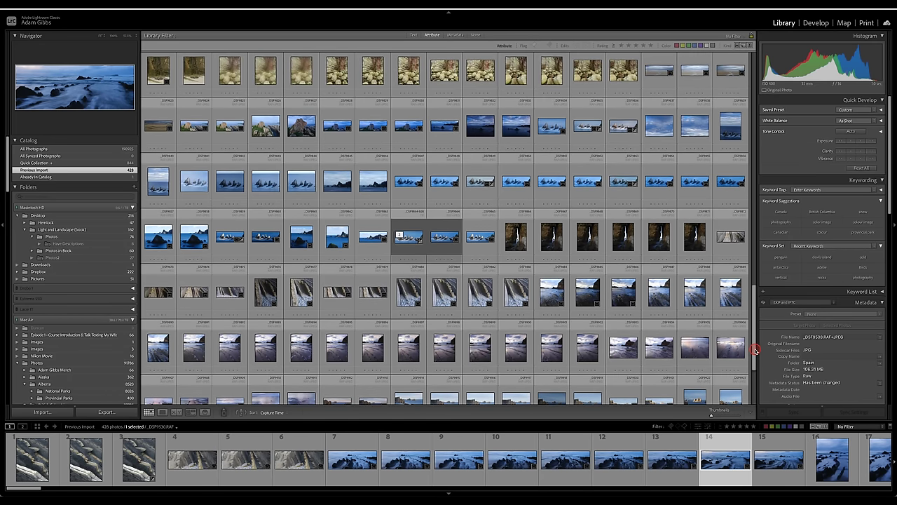
{"action": "left_click_drag", "start_coordinate": [755, 349], "coordinate": [757, 332]}
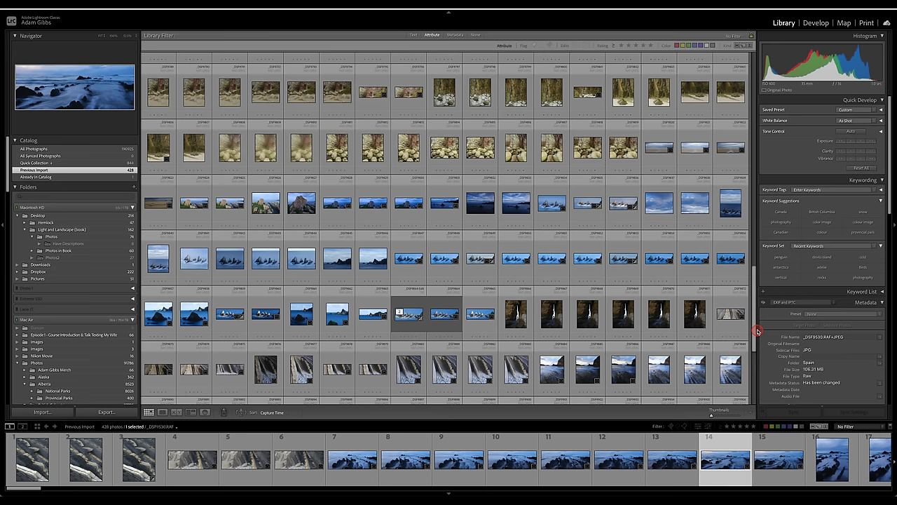
{"action": "left_click_drag", "start_coordinate": [757, 330], "coordinate": [771, 104]}
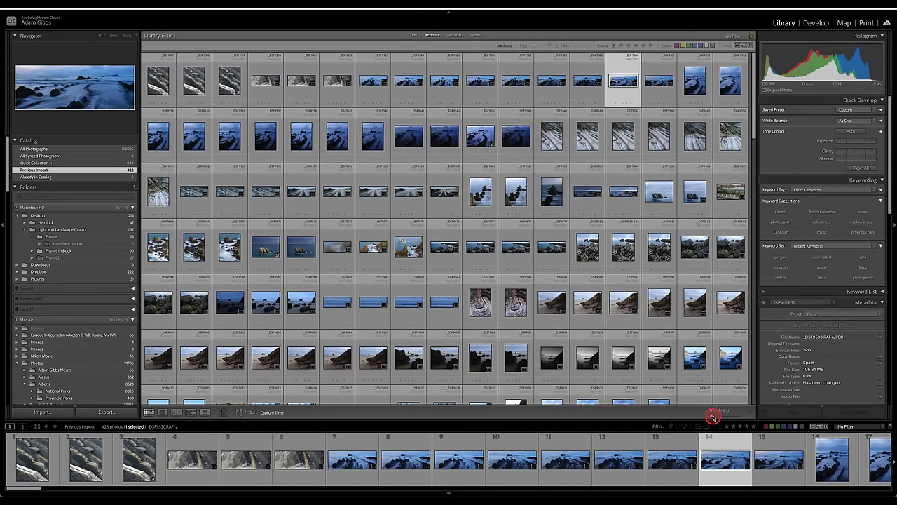
Step: Enlarge the grid thumbnails and examine the first rock and blue seascape photos of the import
{"action": "left_click_drag", "start_coordinate": [716, 417], "coordinate": [729, 414]}
{"action": "scroll", "coordinate": [435, 296], "scroll_direction": "up", "scroll_amount": 5}
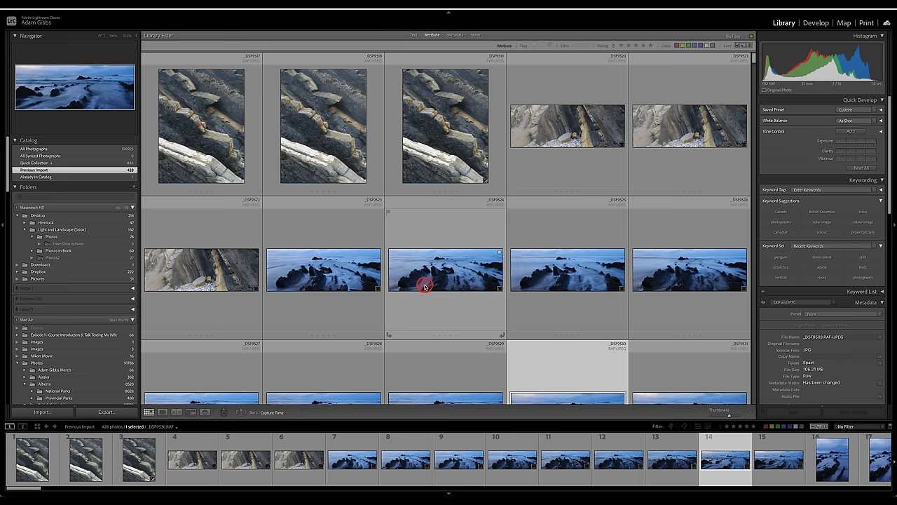
{"action": "scroll", "coordinate": [602, 309], "scroll_direction": "down", "scroll_amount": 5}
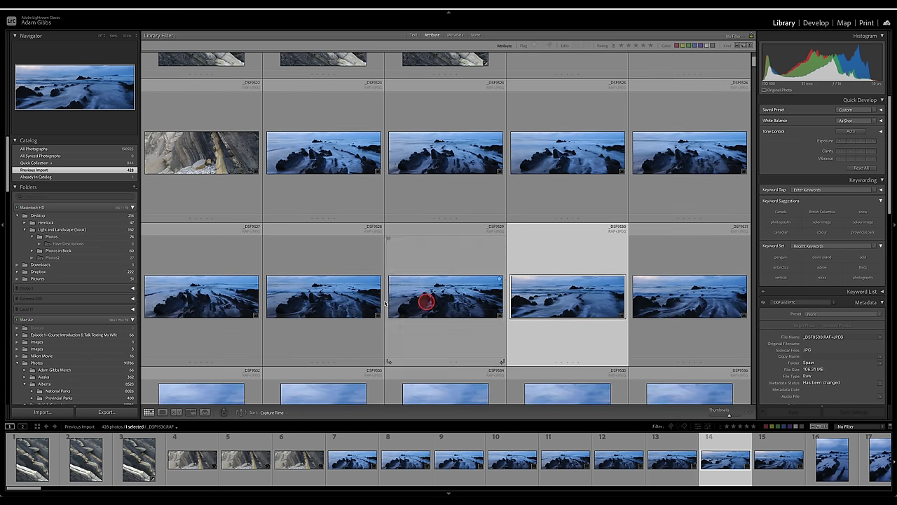
{"action": "scroll", "coordinate": [534, 299], "scroll_direction": "down", "scroll_amount": 1}
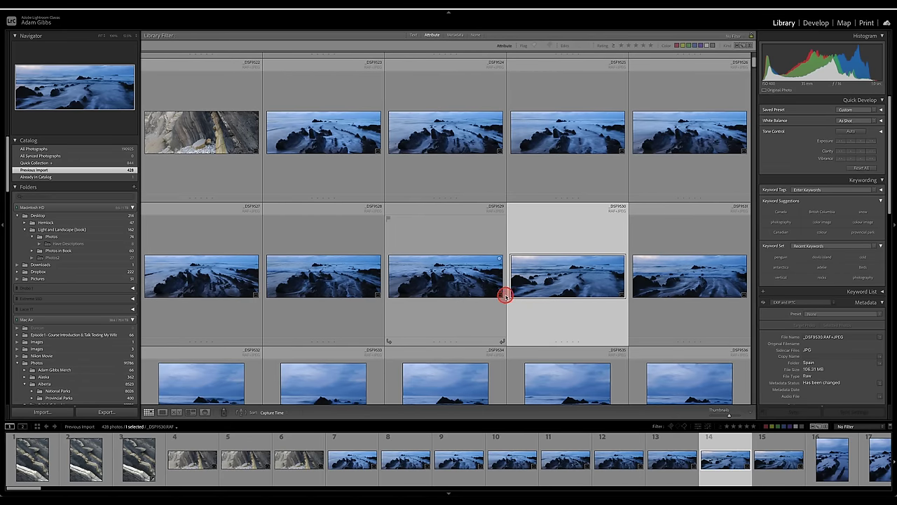
{"action": "scroll", "coordinate": [506, 296], "scroll_direction": "down", "scroll_amount": 3}
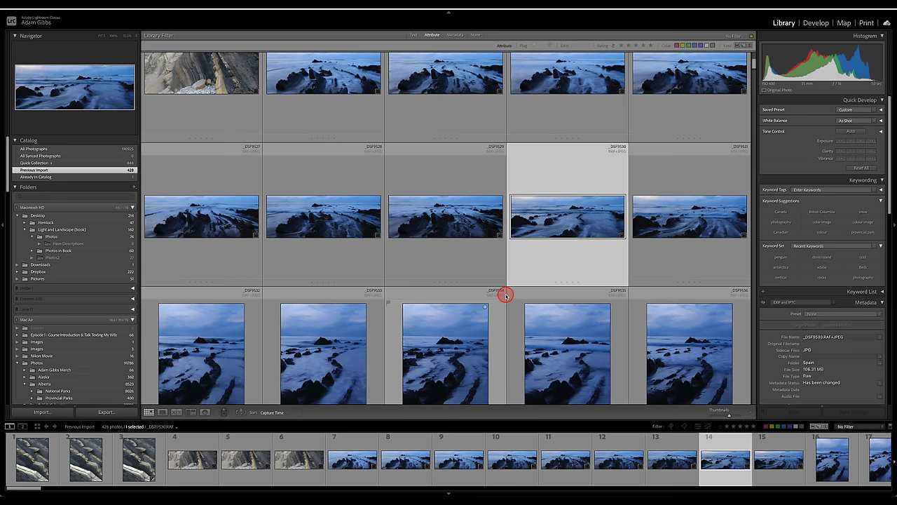
{"action": "scroll", "coordinate": [506, 295], "scroll_direction": "up", "scroll_amount": 10}
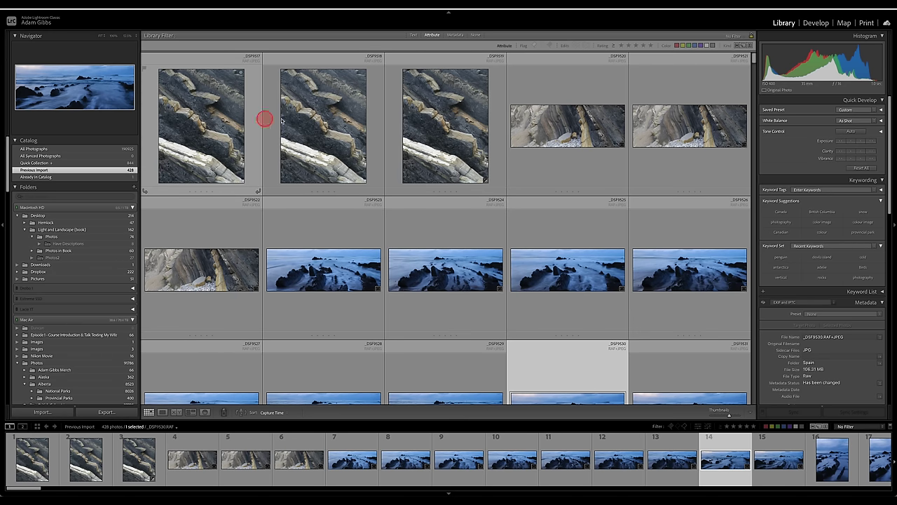
Step: Rate rock photo _DSF9517 and panoramic cliff photo _DSF9521 five stars, enlarging the grid thumbnails further
{"action": "left_click", "coordinate": [204, 113]}
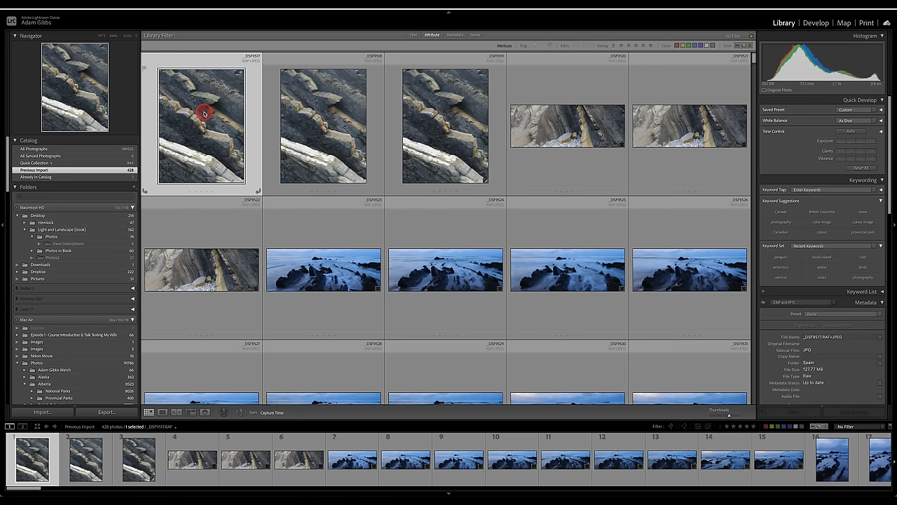
{"action": "key", "text": "5"}
{"action": "left_click_drag", "start_coordinate": [730, 416], "coordinate": [738, 417]}
{"action": "scroll", "coordinate": [601, 316], "scroll_direction": "down", "scroll_amount": 4}
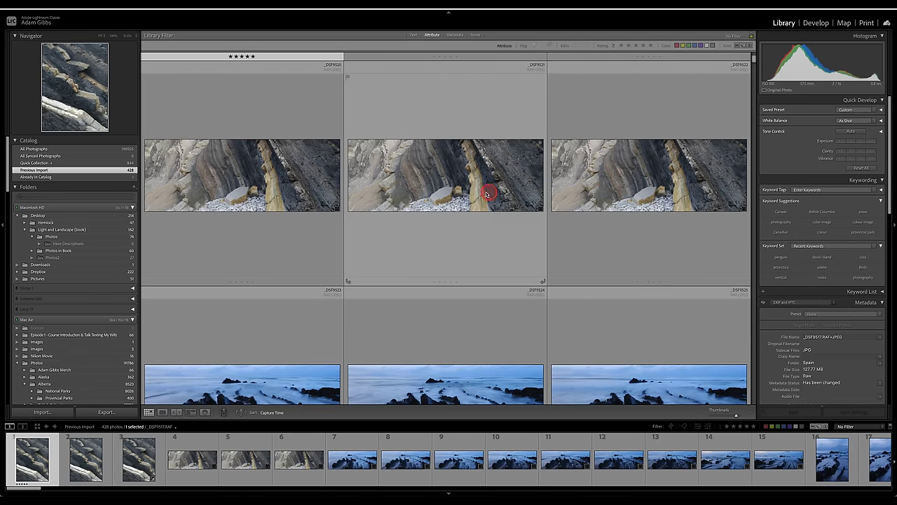
{"action": "left_click", "coordinate": [478, 193]}
{"action": "key", "text": "5"}
Step: Open _DSF9523 in Loupe view and compare the panoramic seascape frames up to _DSF9531 for water movement and exposed rocks
{"action": "scroll", "coordinate": [471, 276], "scroll_direction": "down", "scroll_amount": 3}
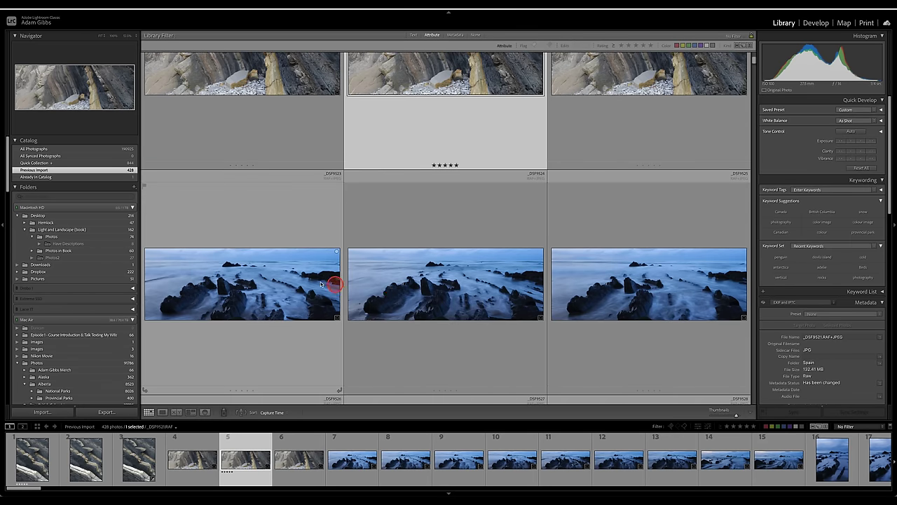
{"action": "double_click", "coordinate": [306, 280]}
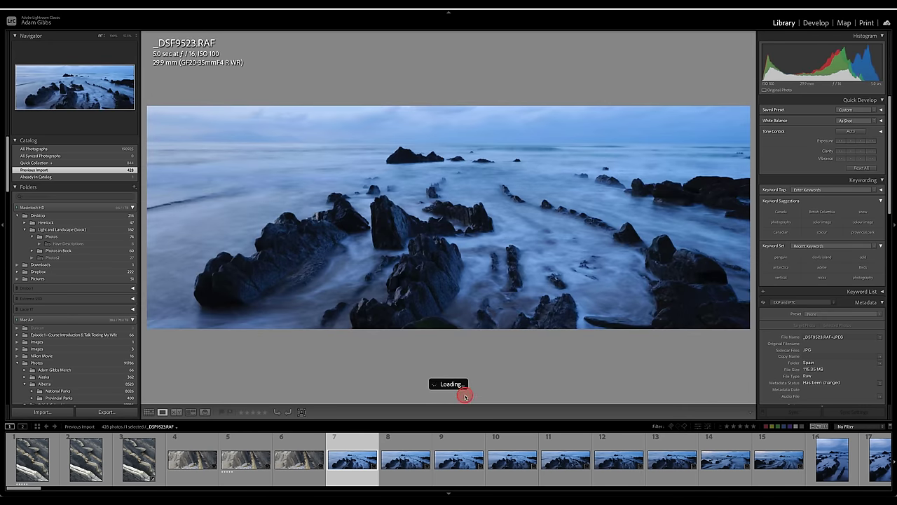
{"action": "left_click", "coordinate": [407, 463]}
{"action": "left_click", "coordinate": [454, 464]}
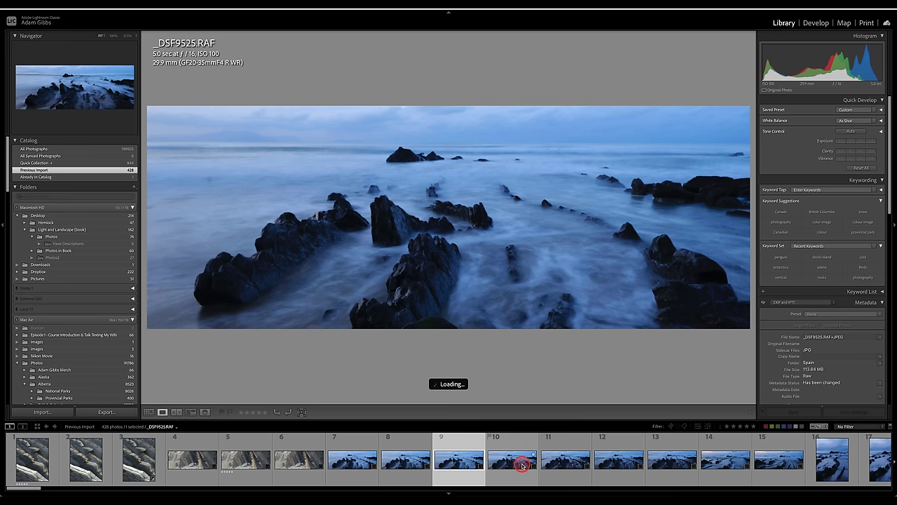
{"action": "left_click", "coordinate": [522, 465]}
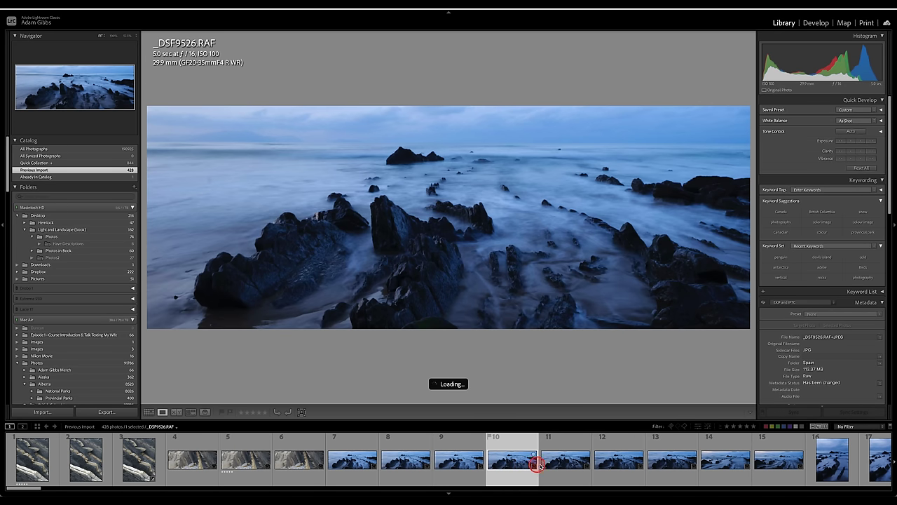
{"action": "left_click", "coordinate": [558, 465]}
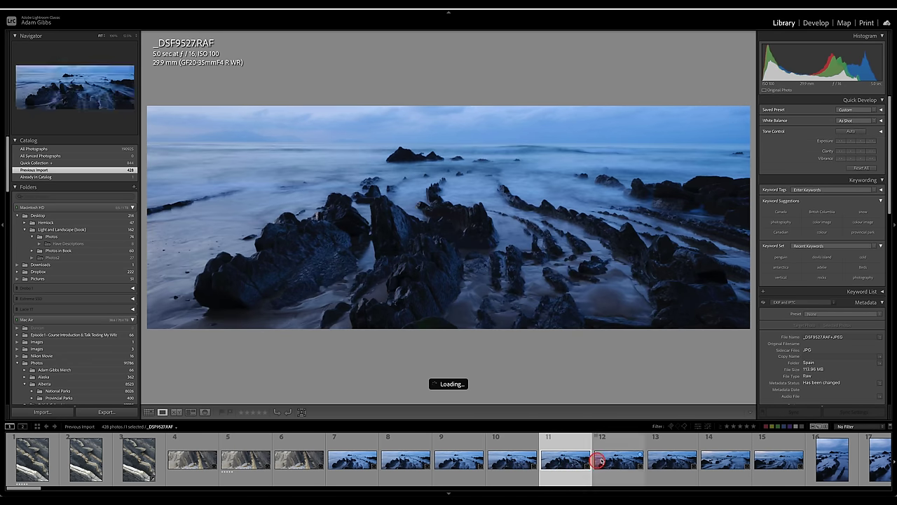
{"action": "left_click", "coordinate": [614, 460]}
{"action": "left_click", "coordinate": [575, 459]}
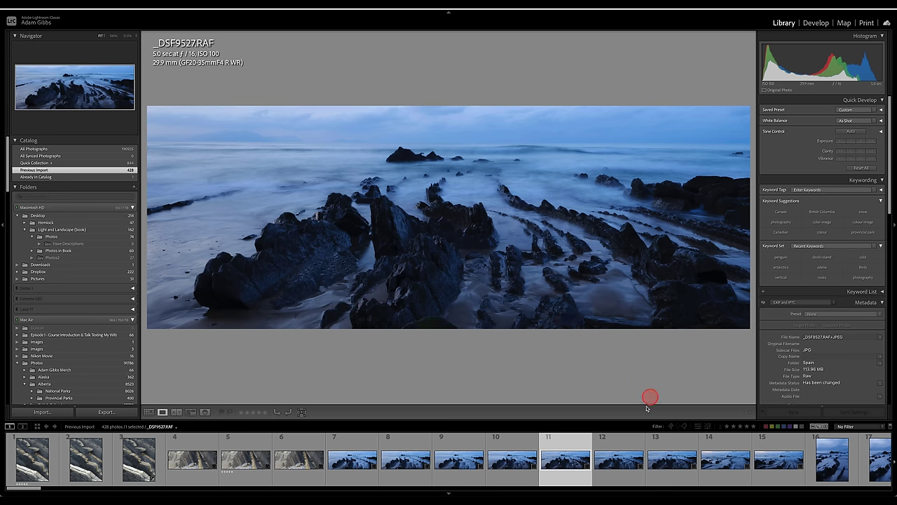
{"action": "left_click", "coordinate": [625, 459]}
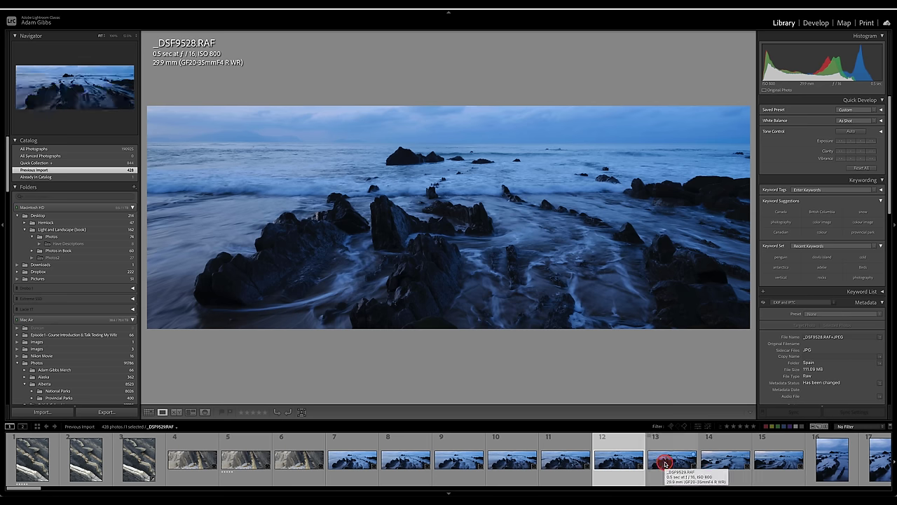
{"action": "left_click", "coordinate": [464, 462]}
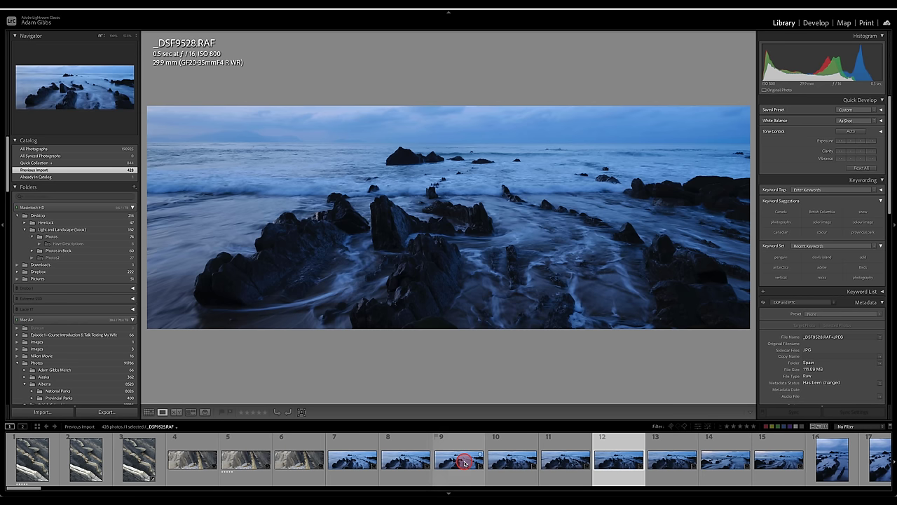
{"action": "left_click", "coordinate": [396, 456]}
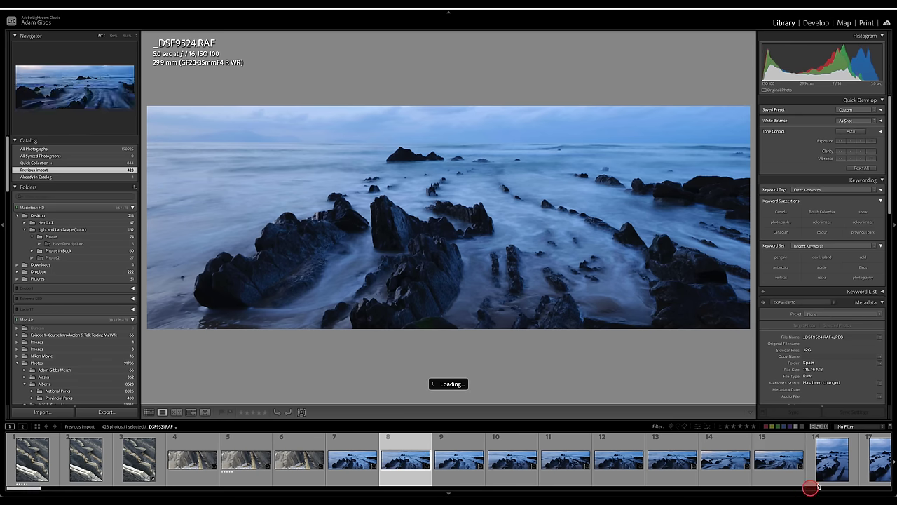
{"action": "left_click", "coordinate": [781, 459]}
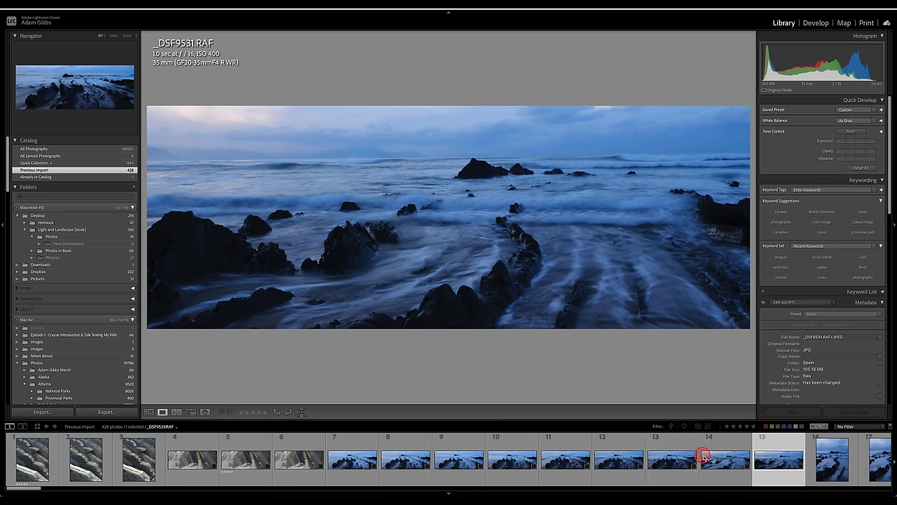
{"action": "left_click", "coordinate": [681, 464]}
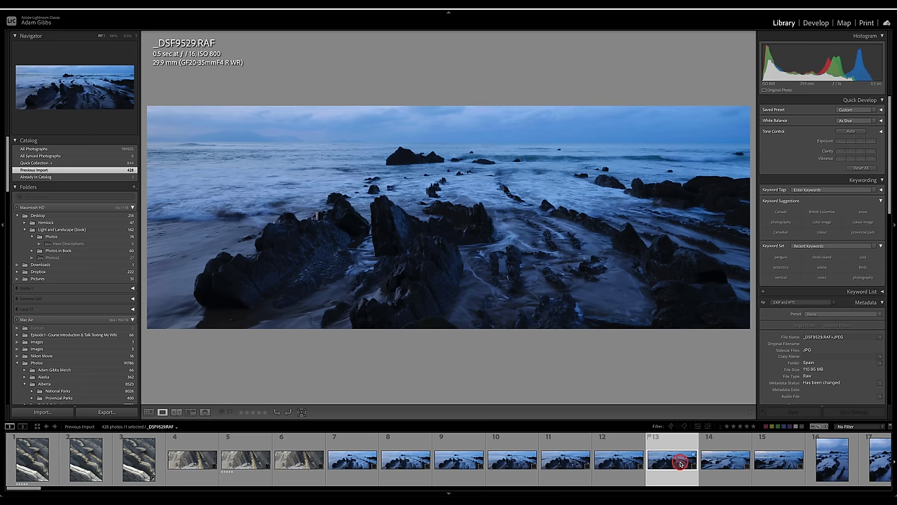
Step: Review the vertical seascape frames from _DSF9532 onward and rate _DSF9540 five stars
{"action": "left_click", "coordinate": [827, 465]}
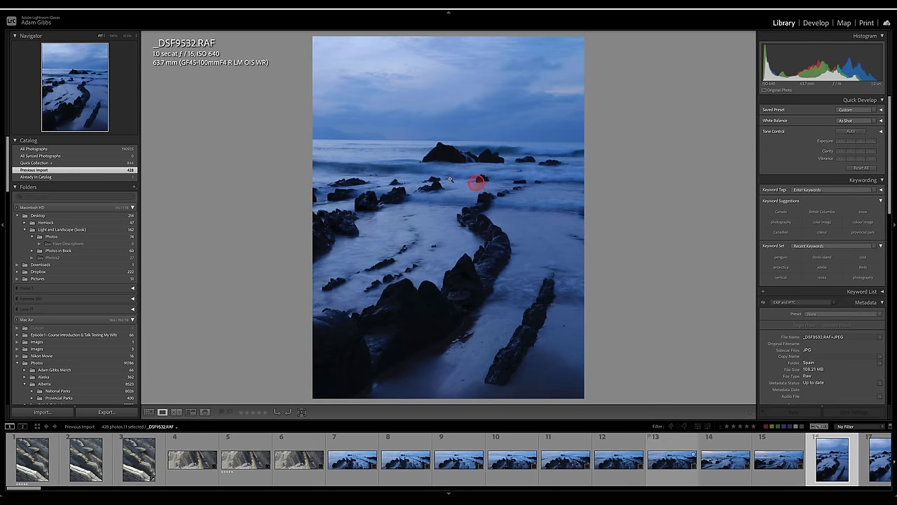
{"action": "key", "text": "Right"}
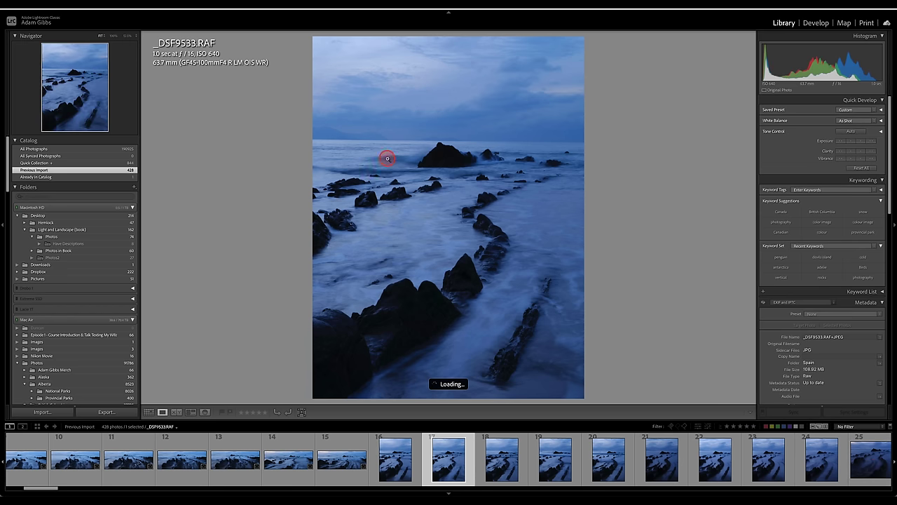
{"action": "left_click", "coordinate": [511, 469]}
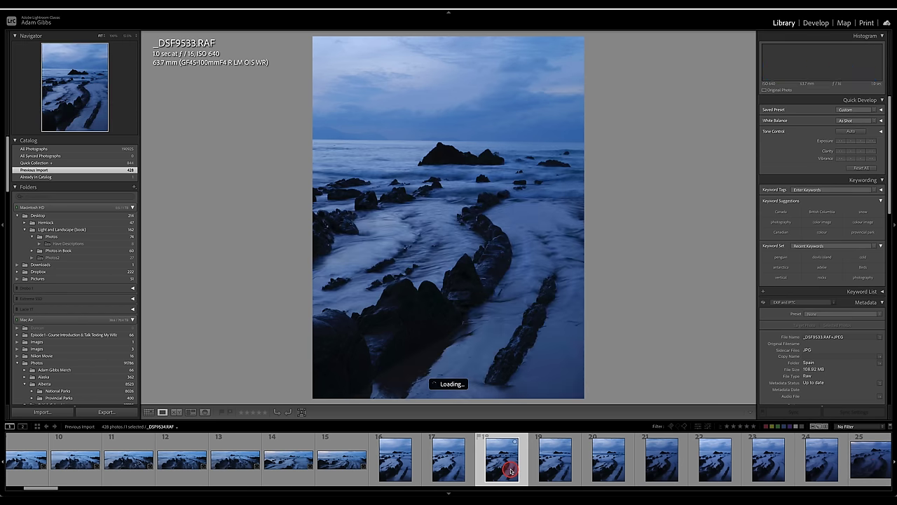
{"action": "left_click", "coordinate": [558, 465]}
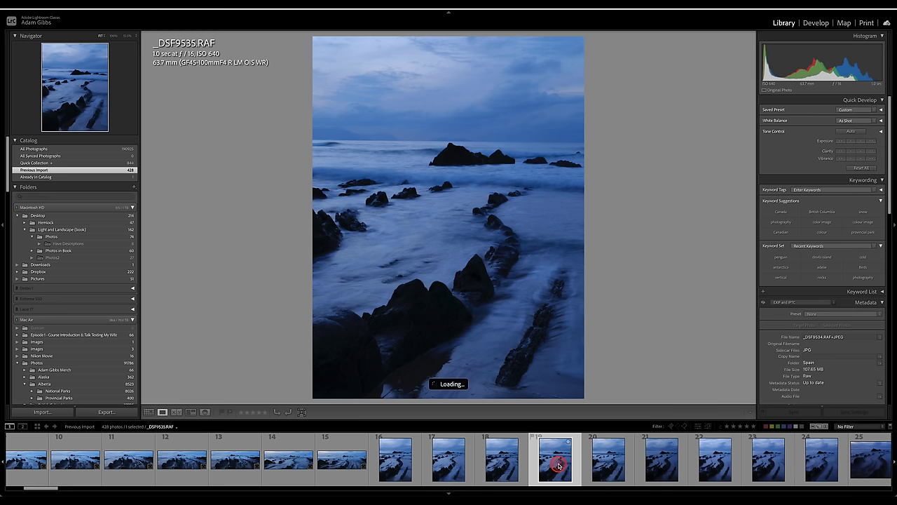
{"action": "left_click", "coordinate": [615, 471]}
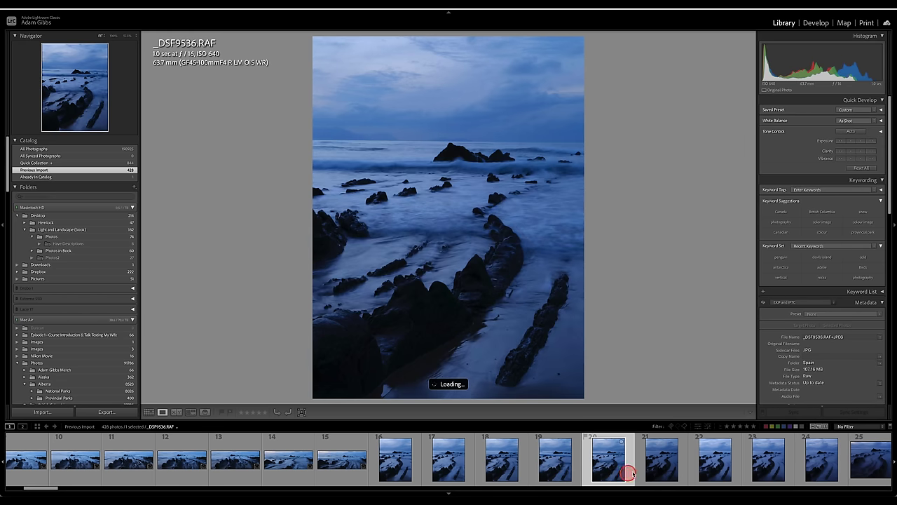
{"action": "left_click", "coordinate": [712, 468]}
{"action": "left_click", "coordinate": [665, 466]}
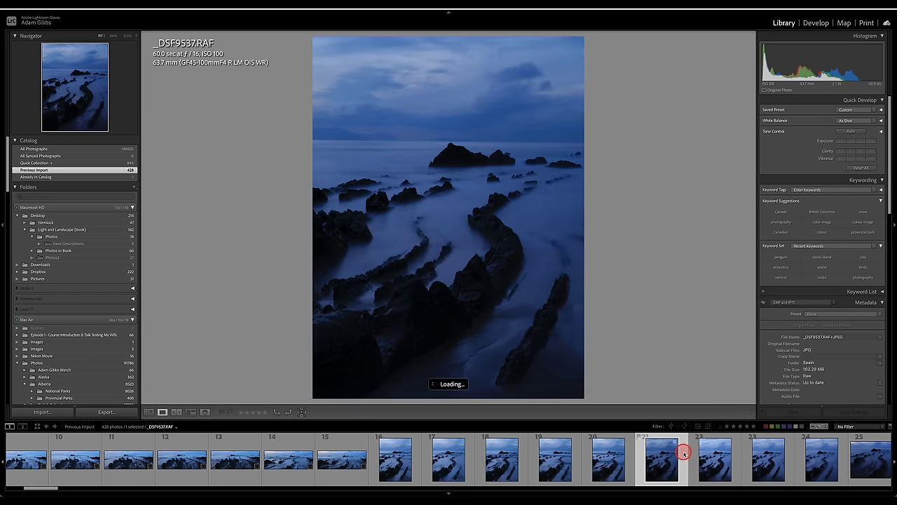
{"action": "left_click", "coordinate": [715, 466]}
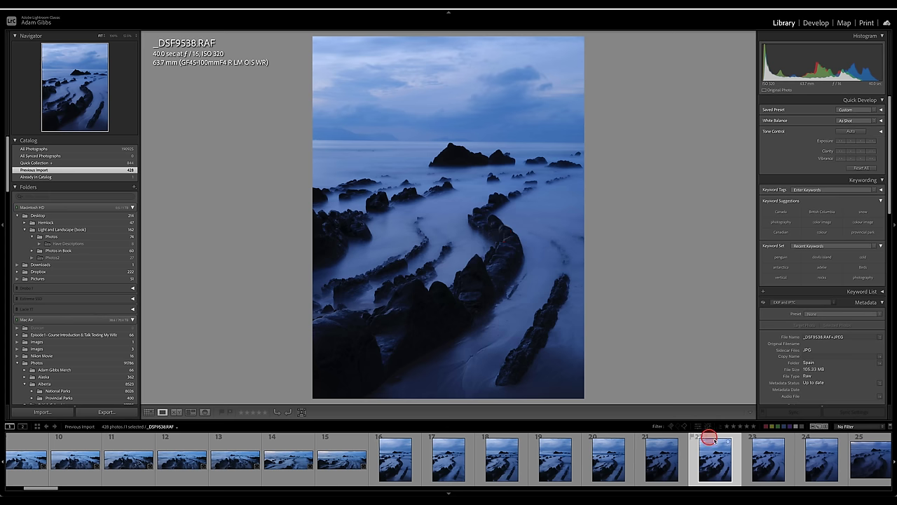
{"action": "left_click", "coordinate": [767, 455]}
{"action": "left_click", "coordinate": [823, 463]}
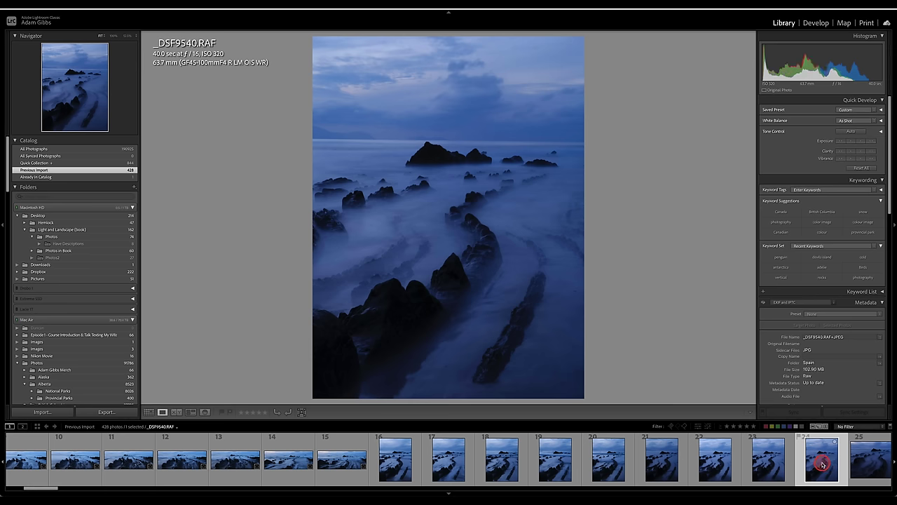
{"action": "key", "text": "5"}
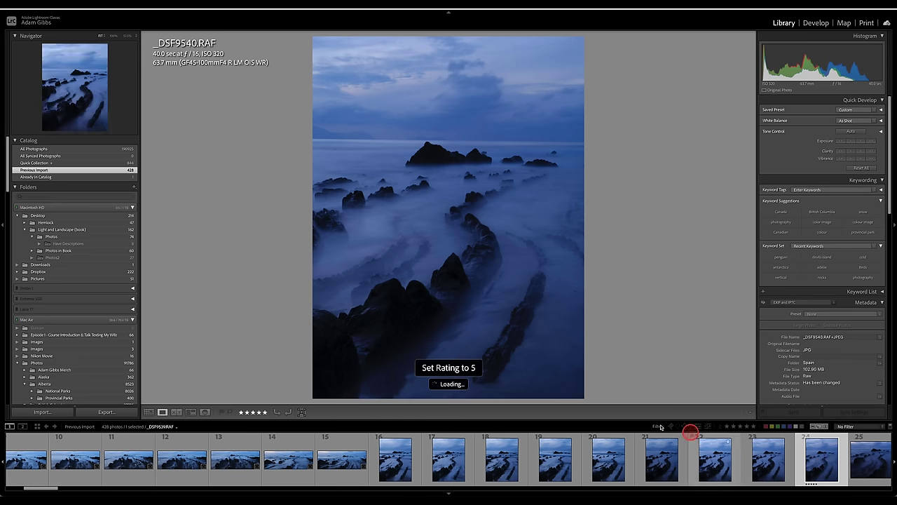
Step: Compare the horizontal seascape frames from _DSF9541 to _DSF9543 and open _DSF9543 in the Develop module
{"action": "left_click", "coordinate": [862, 473]}
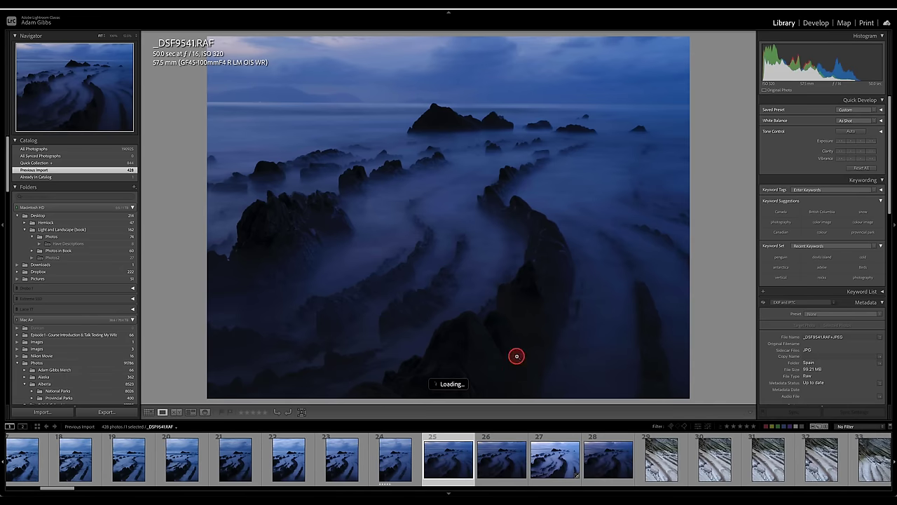
{"action": "left_click", "coordinate": [506, 463]}
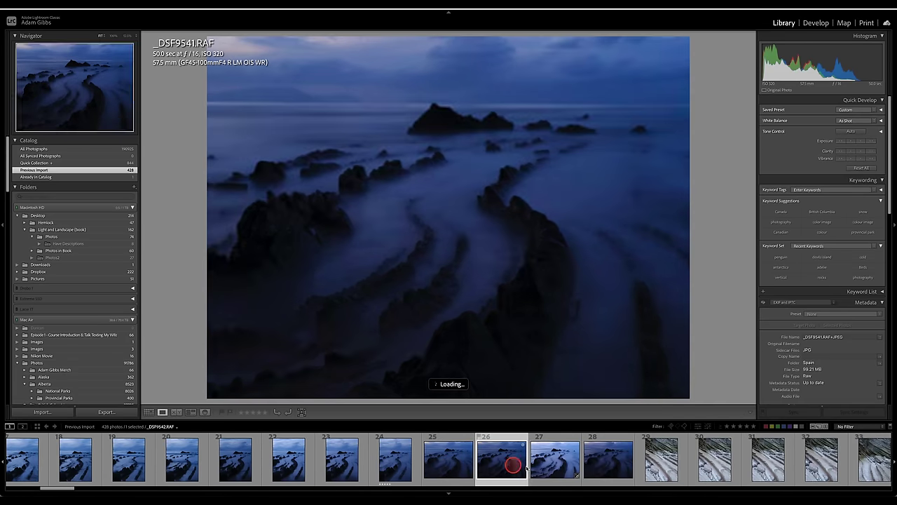
{"action": "left_click", "coordinate": [555, 468]}
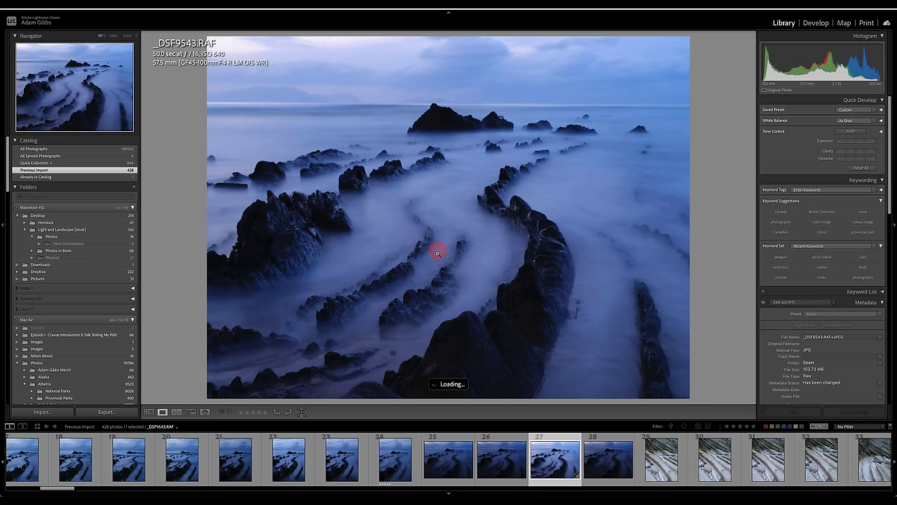
{"action": "left_click", "coordinate": [815, 22]}
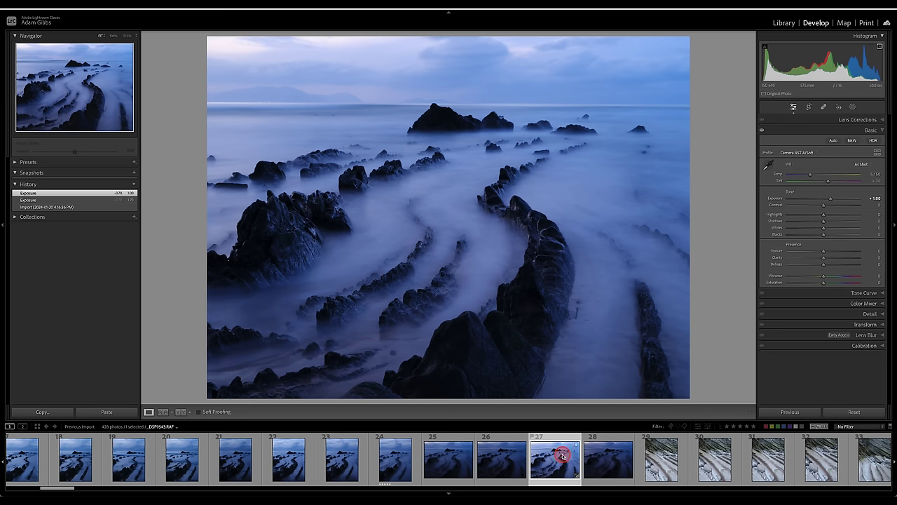
Step: Rate seascape _DSF9543 five stars and compare the vertical rock-ledge frames from _DSF9545 to _DSF9548
{"action": "key", "text": "5"}
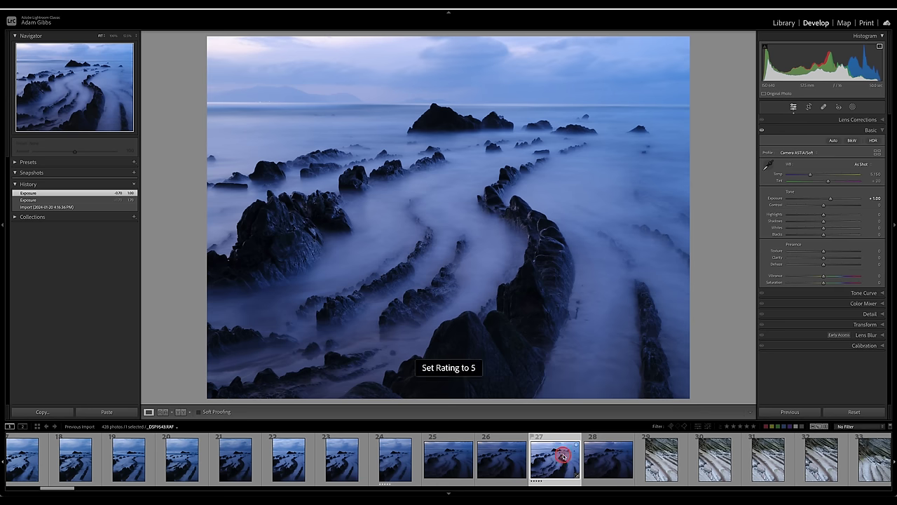
{"action": "left_click", "coordinate": [661, 462]}
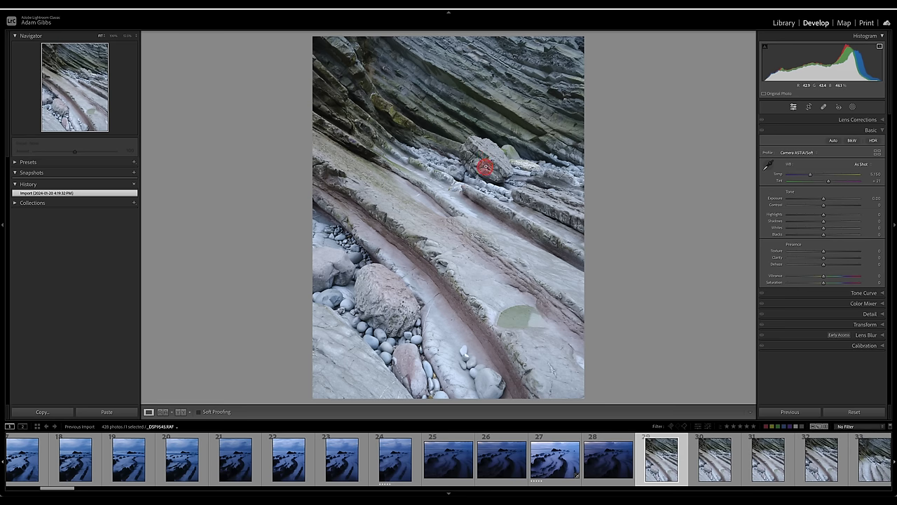
{"action": "left_click", "coordinate": [769, 467]}
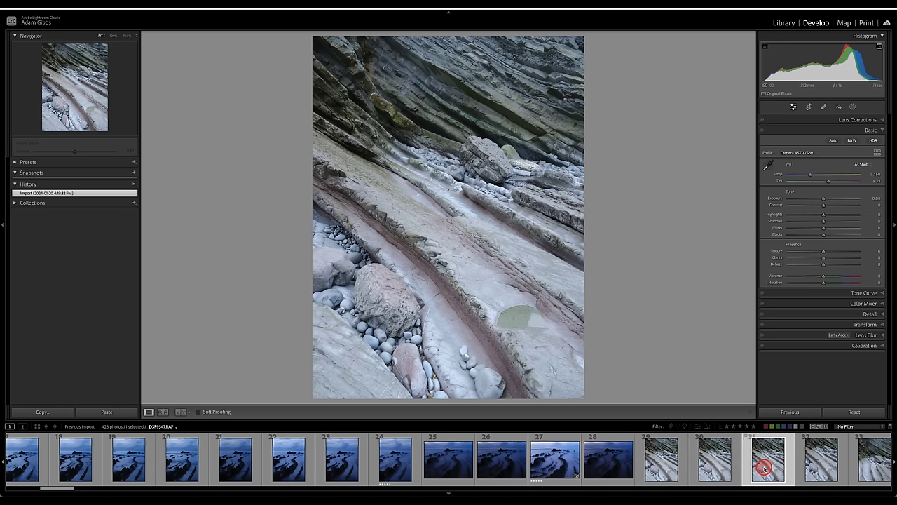
{"action": "left_click", "coordinate": [826, 462]}
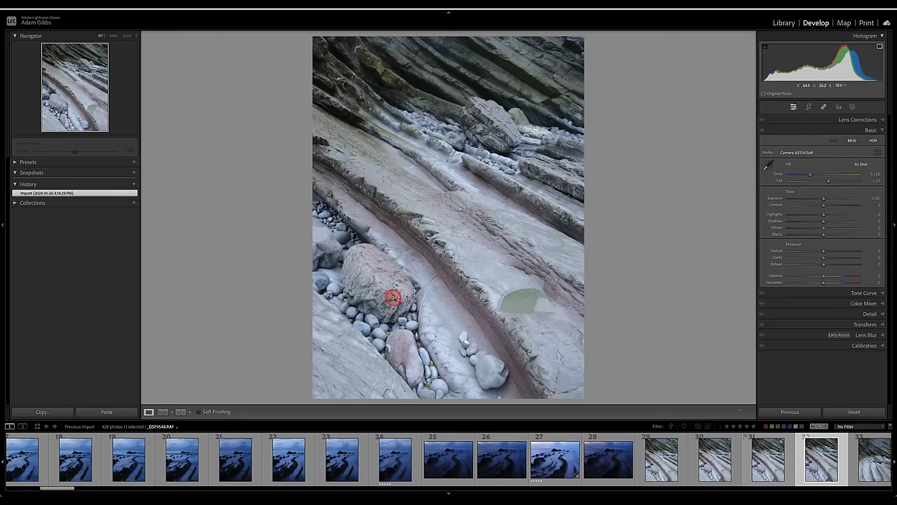
Step: Rate the vertical cliff and rock-ledge photos _DSF9549 and _DSF9550 five stars
{"action": "left_click", "coordinate": [873, 460]}
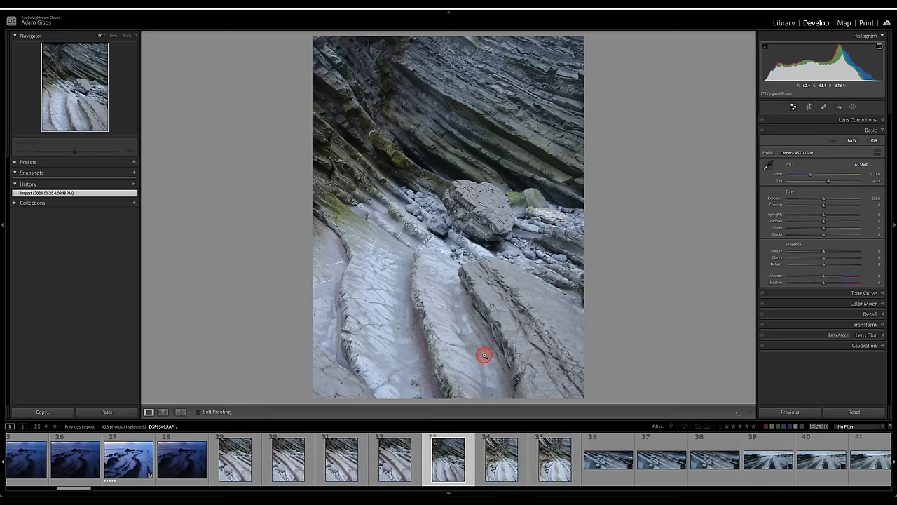
{"action": "key", "text": "5"}
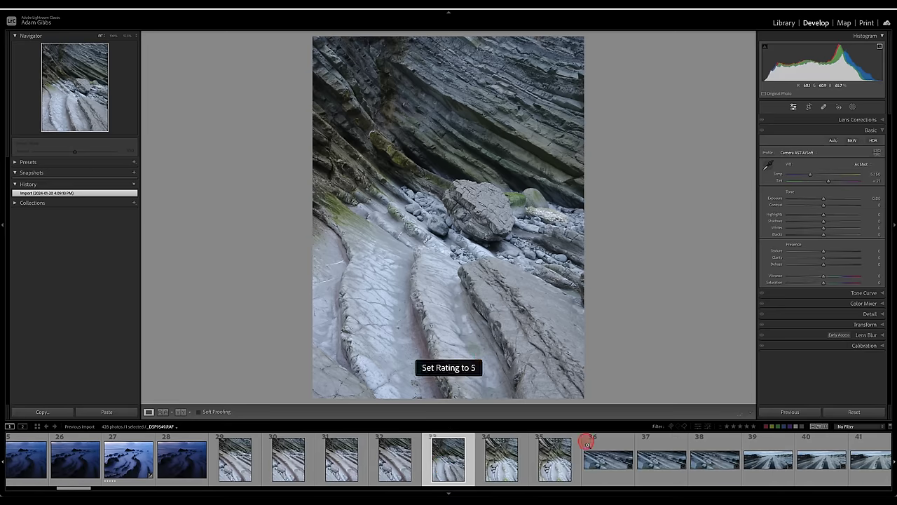
{"action": "left_click", "coordinate": [502, 460]}
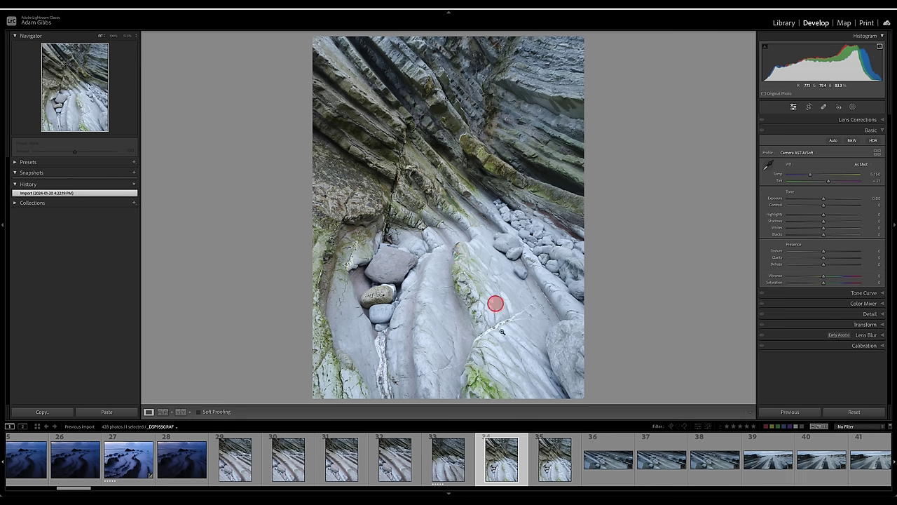
{"action": "key", "text": "4"}
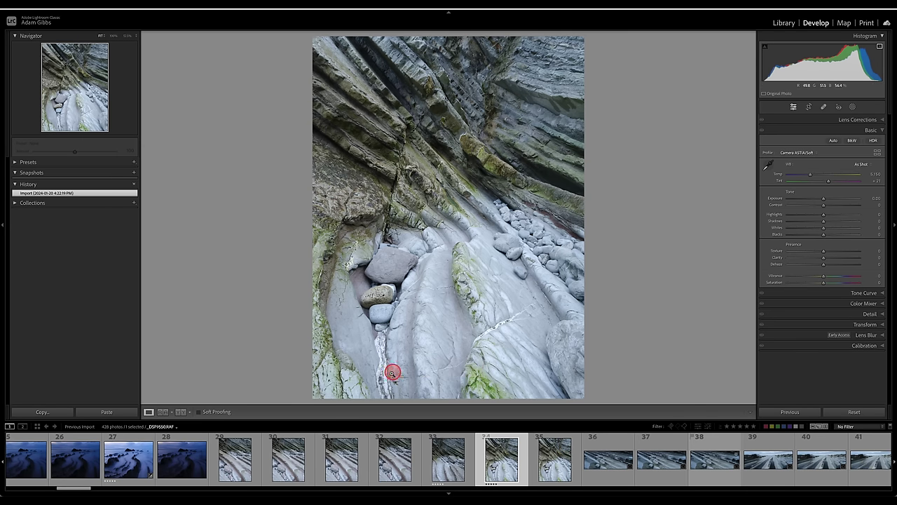
Step: Recrop the panoramic rock-pool photo _DSF9552 to a narrower, much taller frame that includes the large foreground rock and slightly more background
{"action": "left_click", "coordinate": [619, 459]}
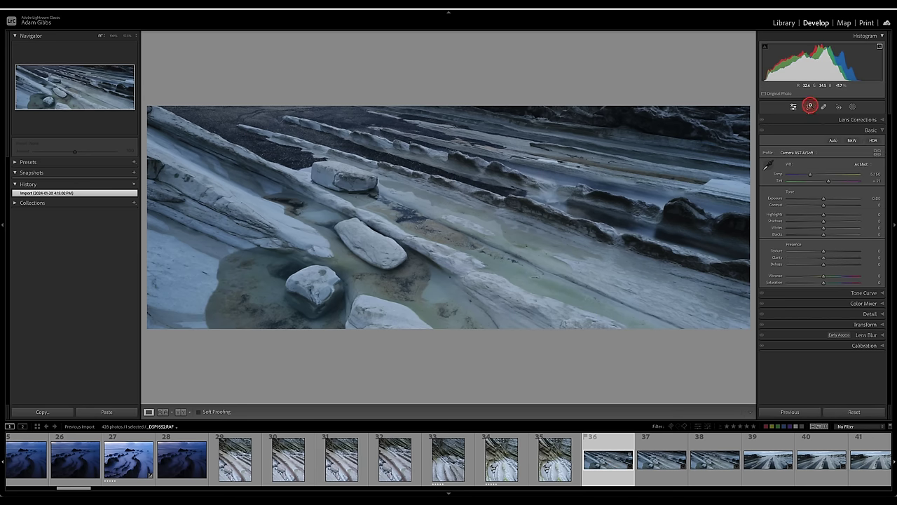
{"action": "left_click", "coordinate": [810, 107]}
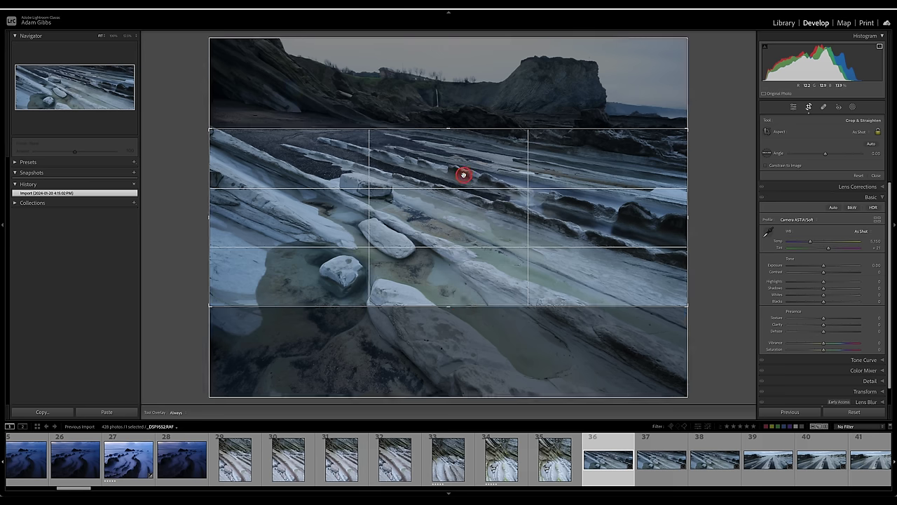
{"action": "left_click", "coordinate": [809, 107]}
{"action": "left_click", "coordinate": [809, 108]}
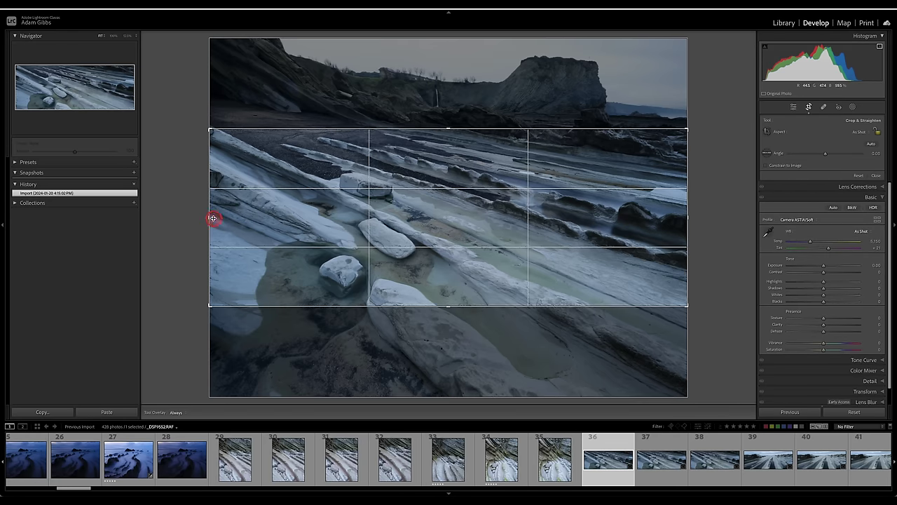
{"action": "left_click_drag", "start_coordinate": [209, 218], "coordinate": [231, 218]}
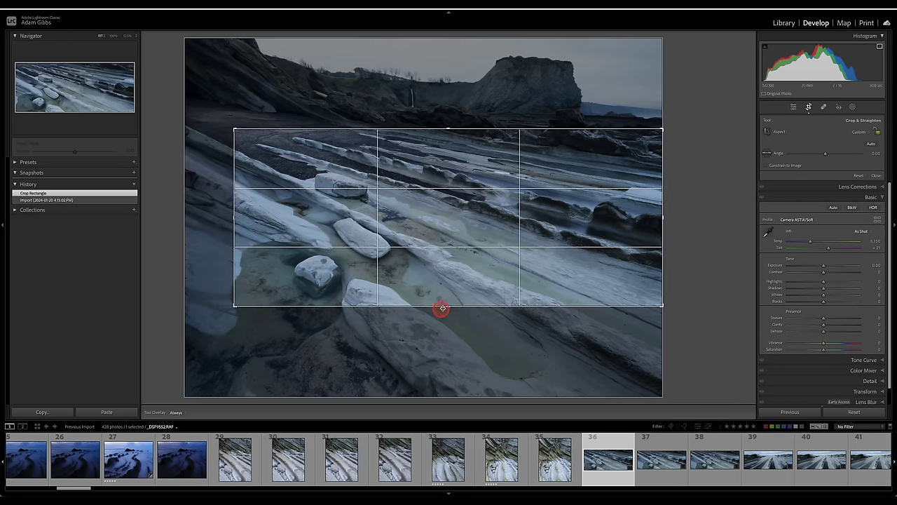
{"action": "left_click_drag", "start_coordinate": [450, 307], "coordinate": [451, 371]}
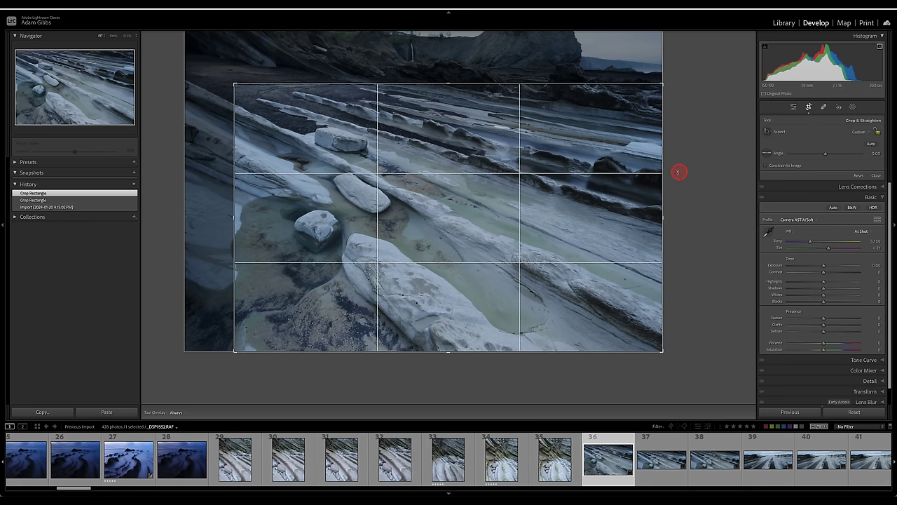
{"action": "left_click_drag", "start_coordinate": [664, 221], "coordinate": [626, 222]}
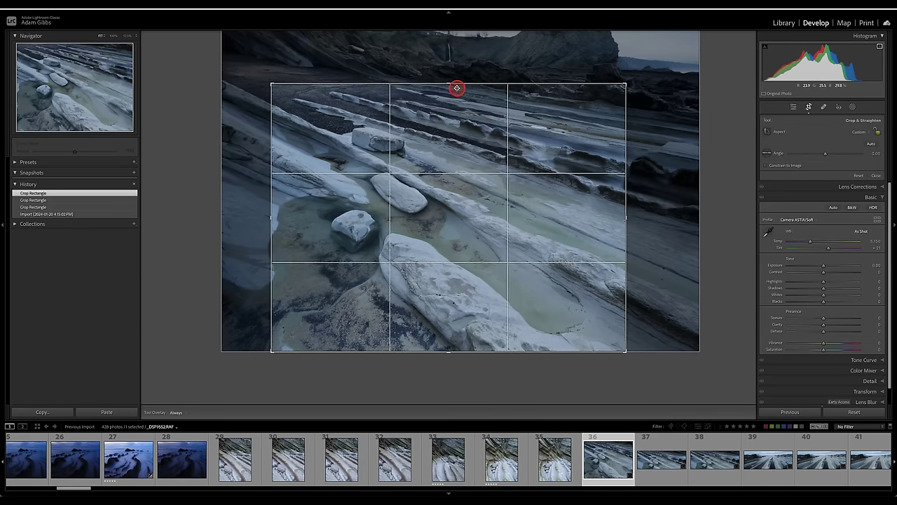
{"action": "left_click_drag", "start_coordinate": [448, 80], "coordinate": [449, 76]}
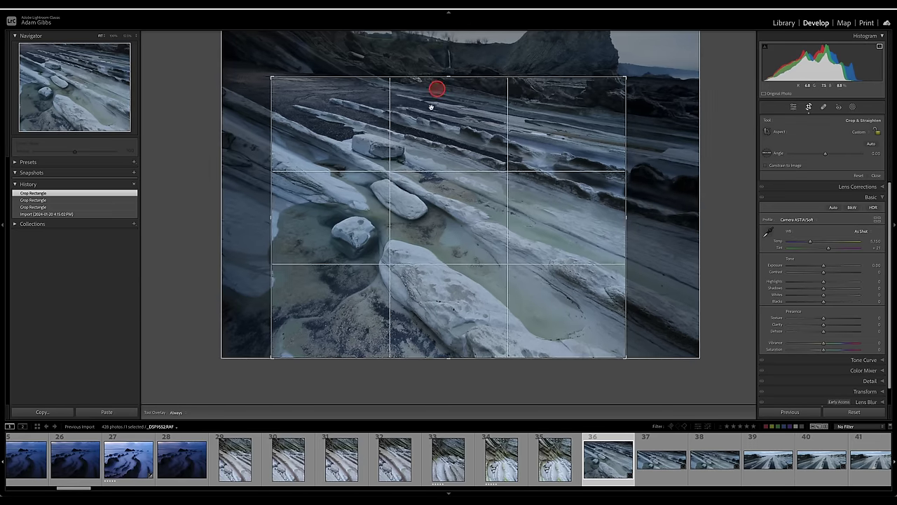
{"action": "left_click_drag", "start_coordinate": [273, 171], "coordinate": [276, 175]}
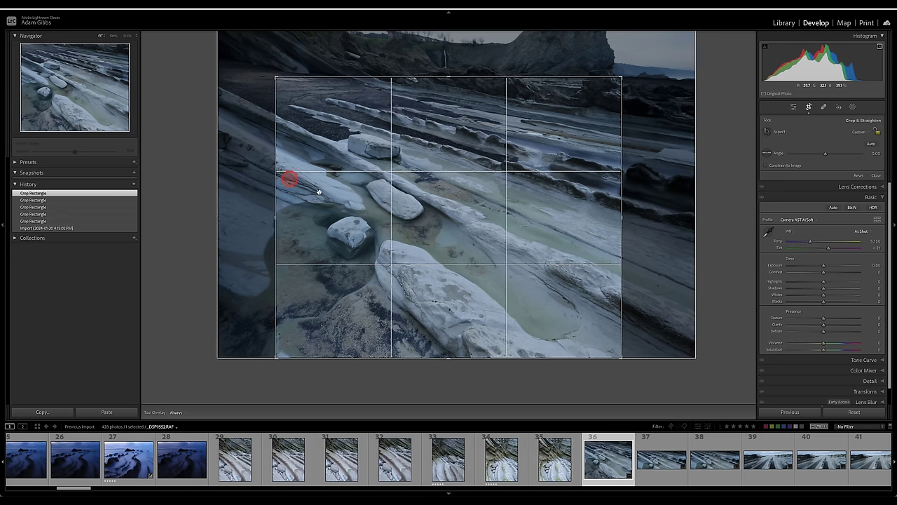
{"action": "double_click", "coordinate": [433, 248]}
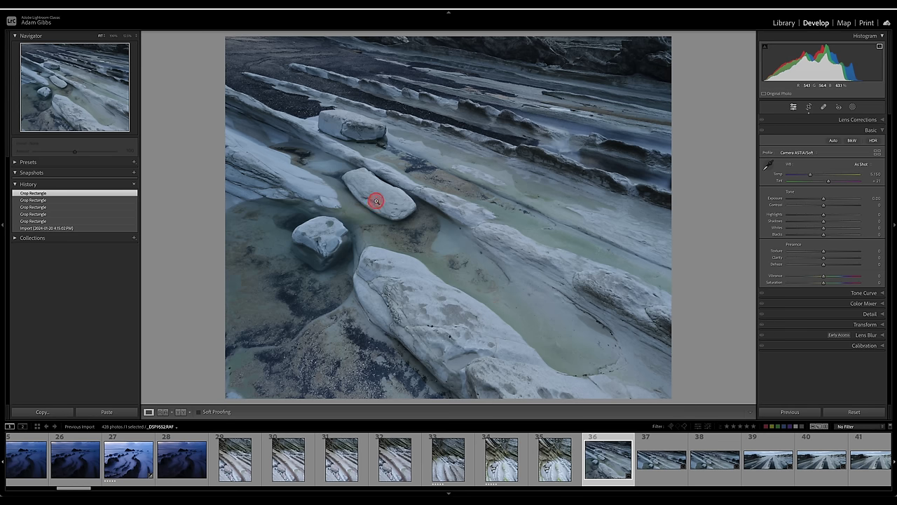
Step: Check the recropped rock-pool photo _DSF9552 up close and rate it five stars
{"action": "left_click", "coordinate": [376, 202]}
{"action": "left_click", "coordinate": [451, 205]}
{"action": "key", "text": "0"}
Step: Open the panoramic seascape _DSF9555 and examine its distant rocks and water at 100%, returning to the full view
{"action": "left_click", "coordinate": [761, 460]}
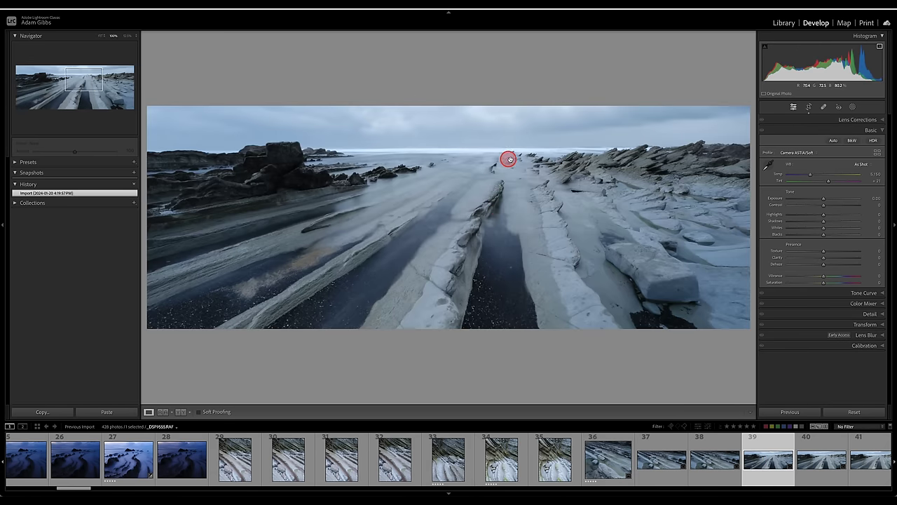
{"action": "left_click", "coordinate": [522, 140]}
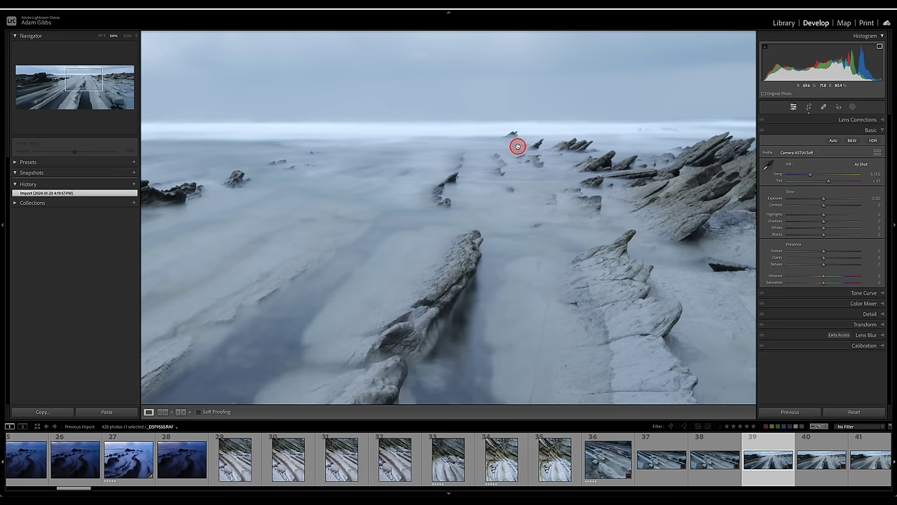
{"action": "left_click_drag", "start_coordinate": [577, 168], "coordinate": [467, 172]}
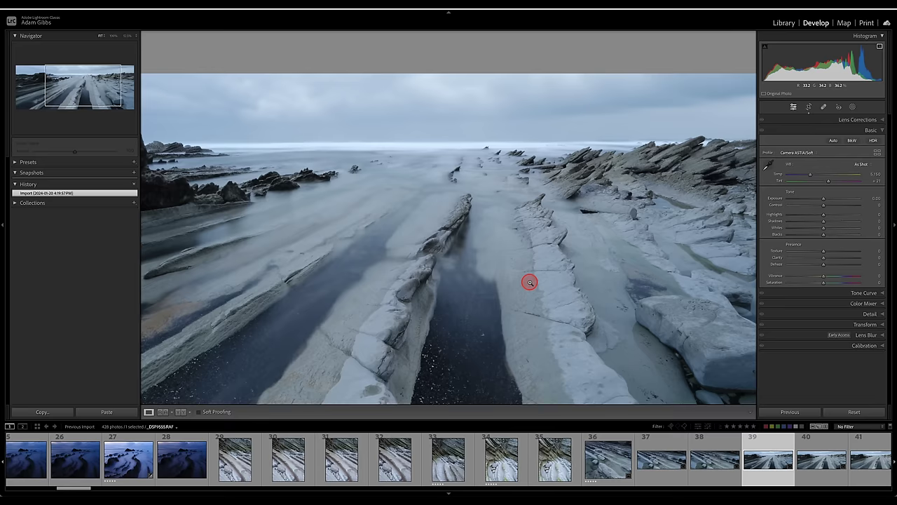
{"action": "left_click", "coordinate": [537, 289]}
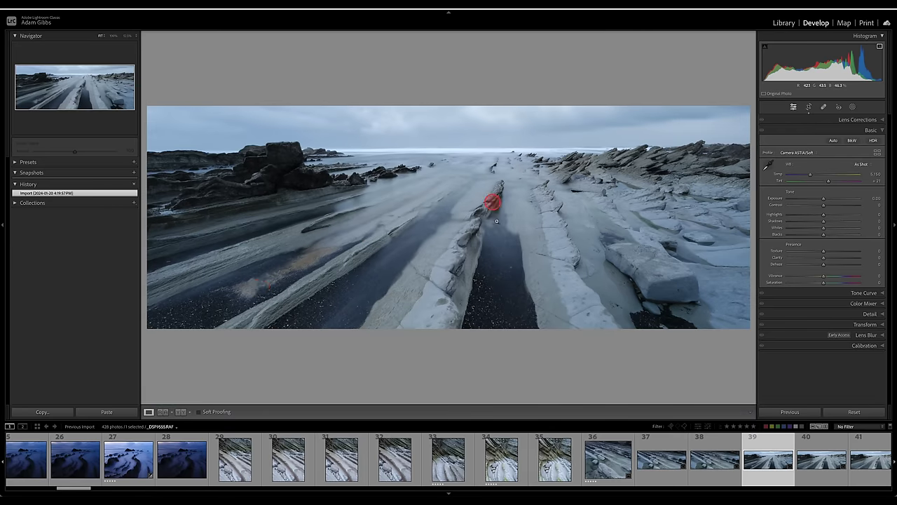
Step: Compare the panoramic ledge frames from _DSF9556 to _DSF9558, and rate _DSF9556 and the black-sand panorama _DSF9559 five stars
{"action": "left_click", "coordinate": [824, 461]}
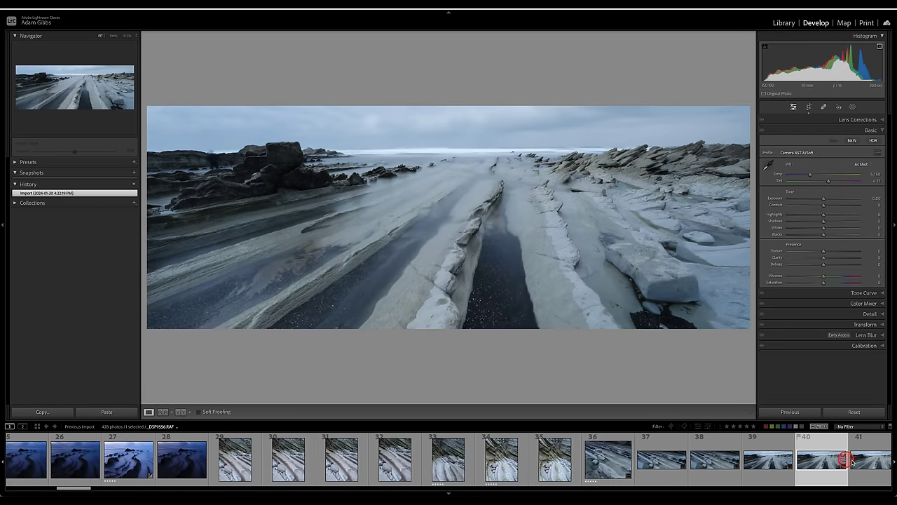
{"action": "left_click", "coordinate": [877, 466]}
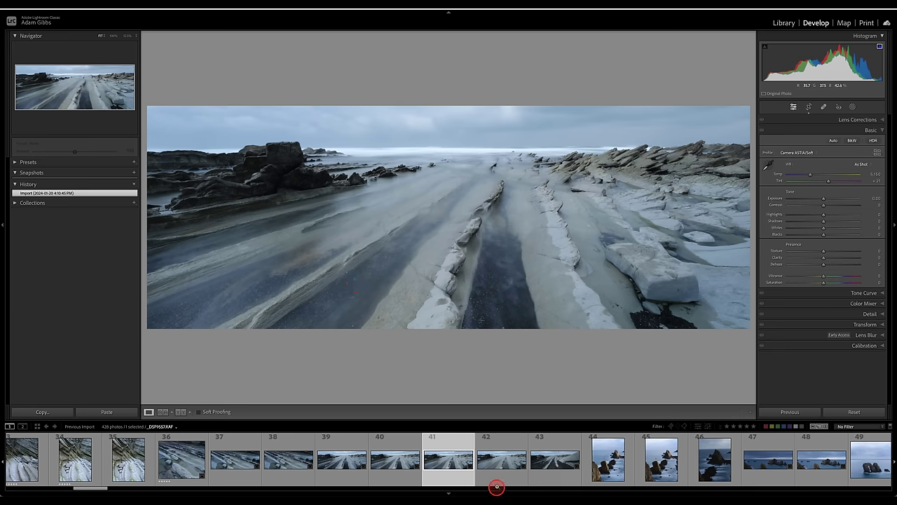
{"action": "left_click", "coordinate": [499, 460]}
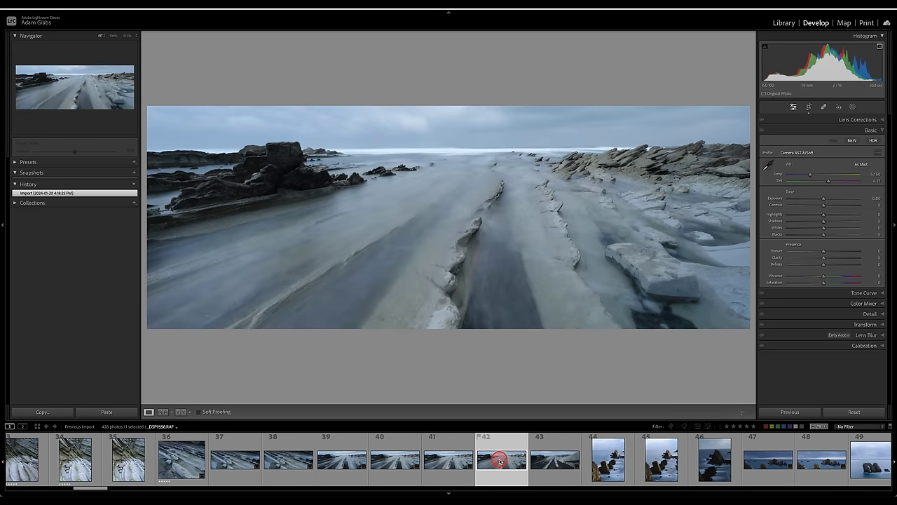
{"action": "left_click", "coordinate": [387, 468]}
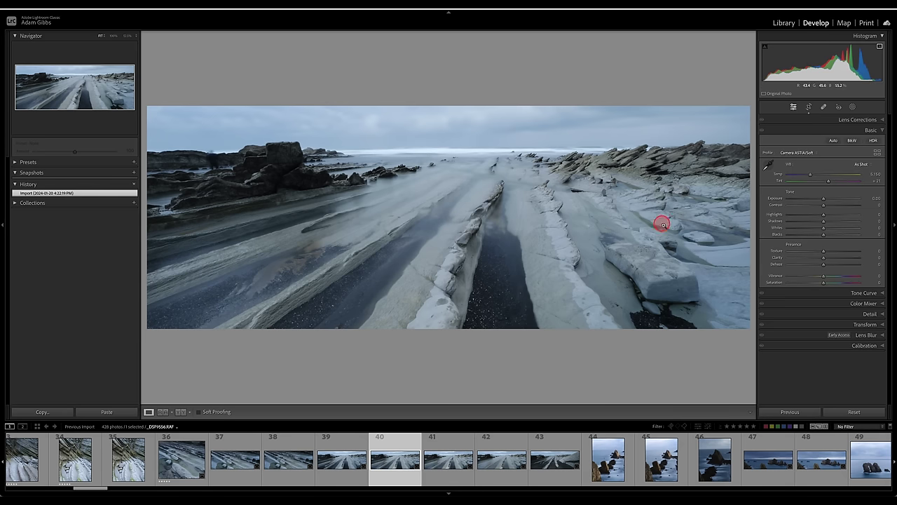
{"action": "key", "text": "1"}
{"action": "left_click", "coordinate": [550, 461]}
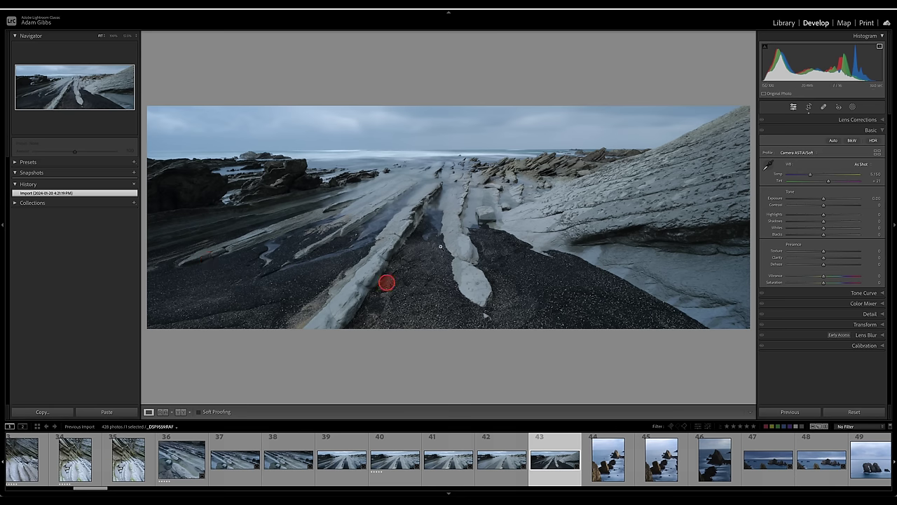
{"action": "key", "text": "5"}
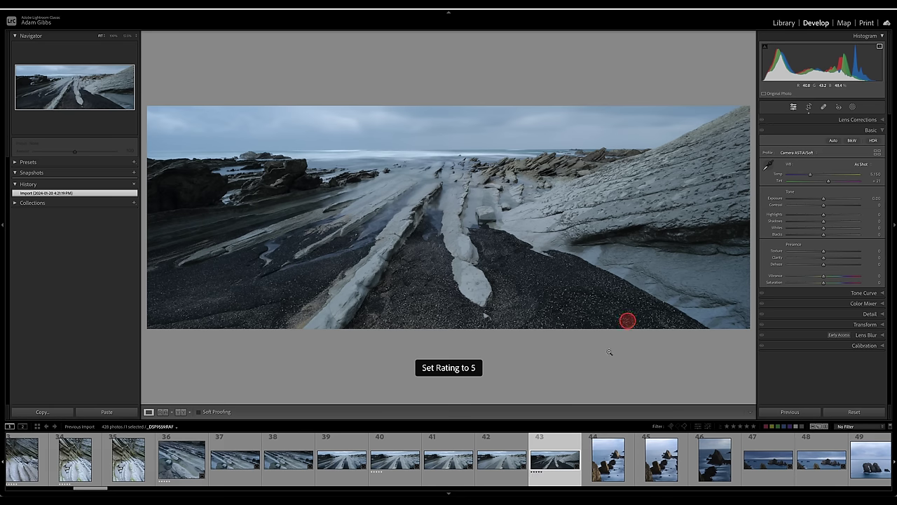
Step: Compare the vertical sea-stack frames from _DSF9560 to _DSF9562 for composition and light
{"action": "left_click", "coordinate": [614, 466]}
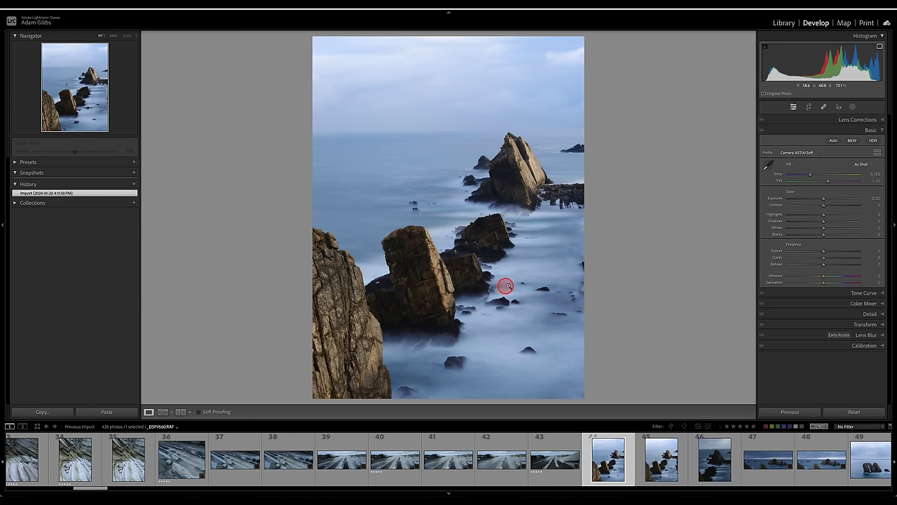
{"action": "left_click", "coordinate": [673, 468]}
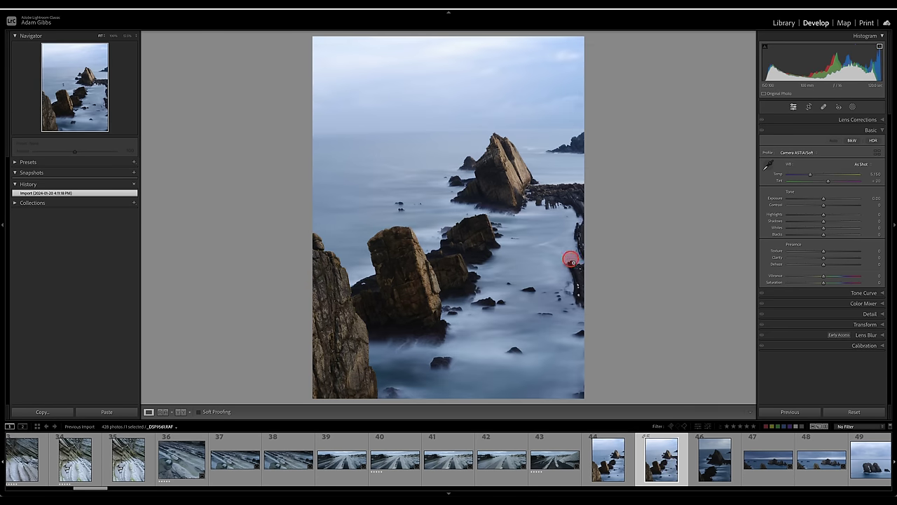
{"action": "left_click", "coordinate": [717, 474]}
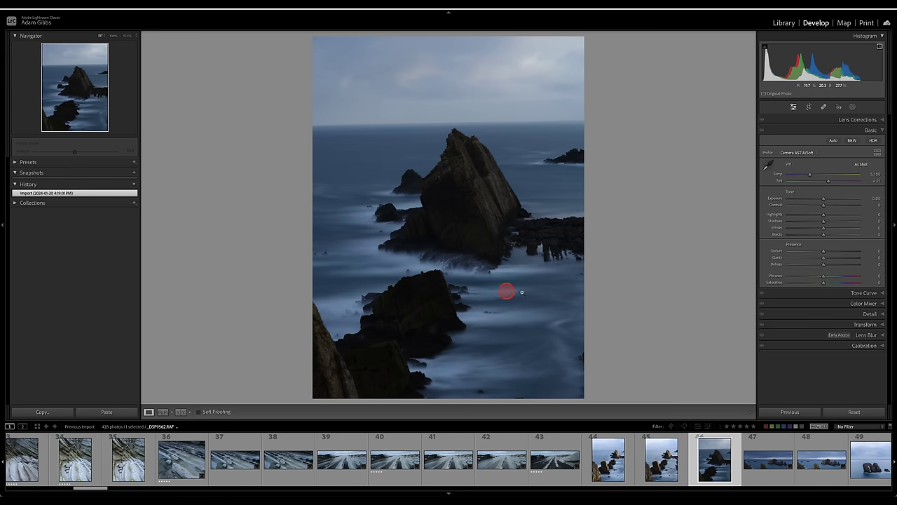
Step: Warm the sea-stack panorama _DSF9563 to a temperature of 5,894 and raise its exposure to +0.90
{"action": "left_click", "coordinate": [775, 463]}
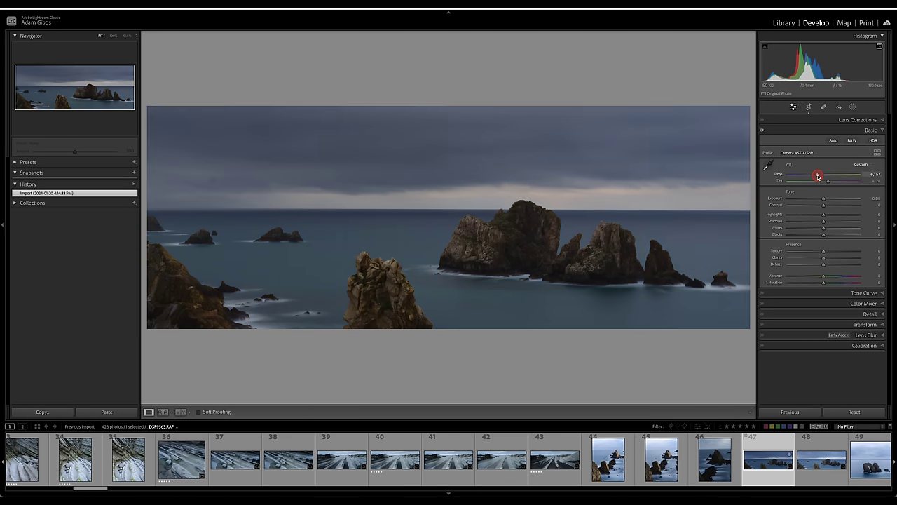
{"action": "left_click_drag", "start_coordinate": [817, 176], "coordinate": [830, 201]}
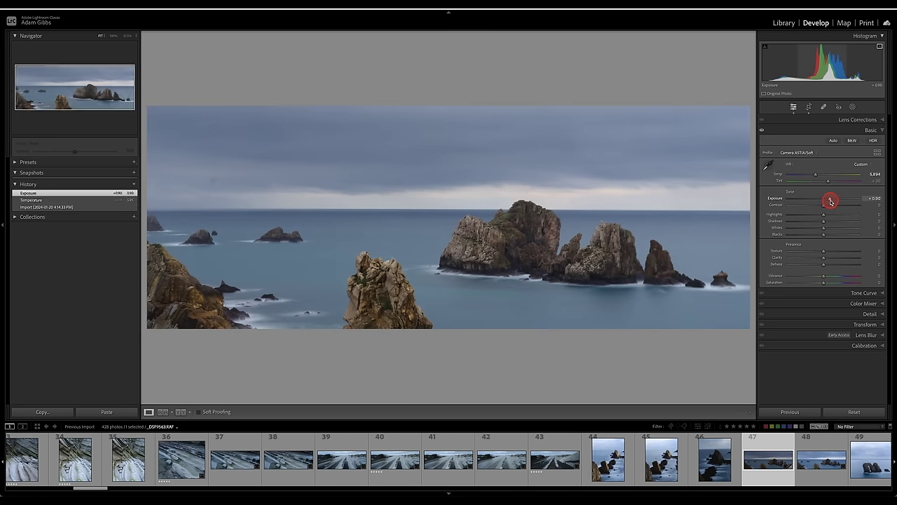
Step: Review the companion panorama _DSF9564 and open the sea-arch photo _DSF9565 for viewing
{"action": "left_click", "coordinate": [822, 459]}
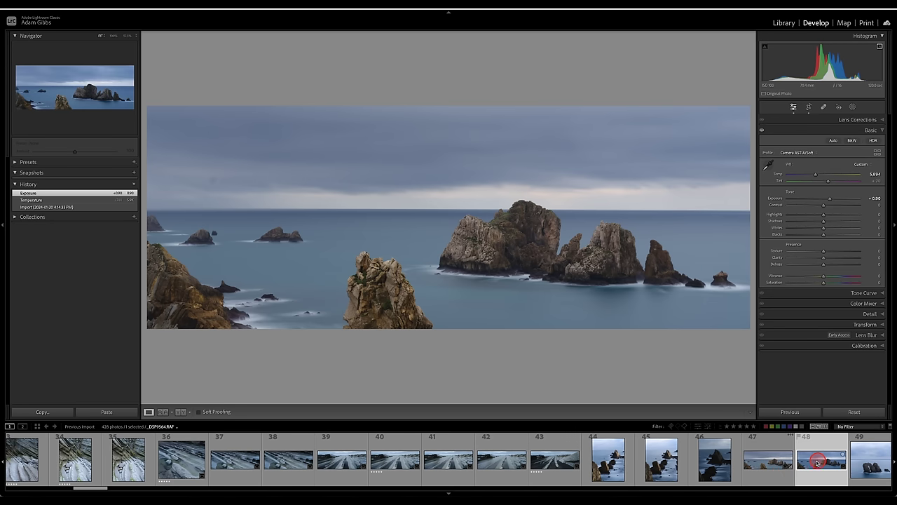
{"action": "left_click", "coordinate": [869, 454]}
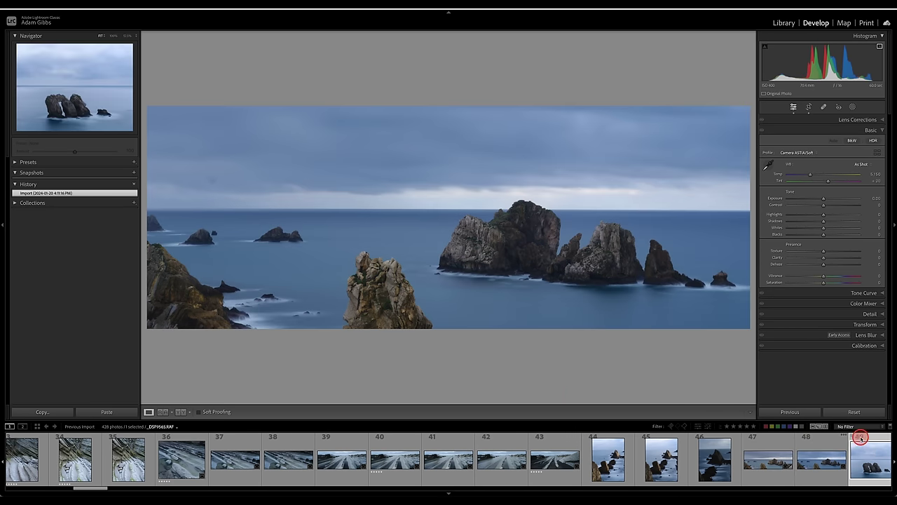
{"action": "left_click", "coordinate": [868, 460]}
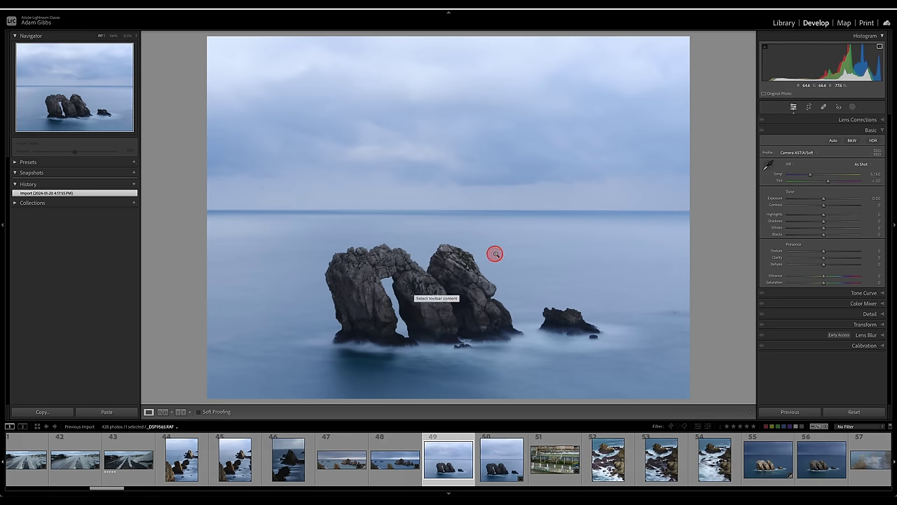
Step: Review the square sea-arch photo and examine the palm and graffiti-wall detail in _DSF9567 at 100%
{"action": "left_click", "coordinate": [502, 456]}
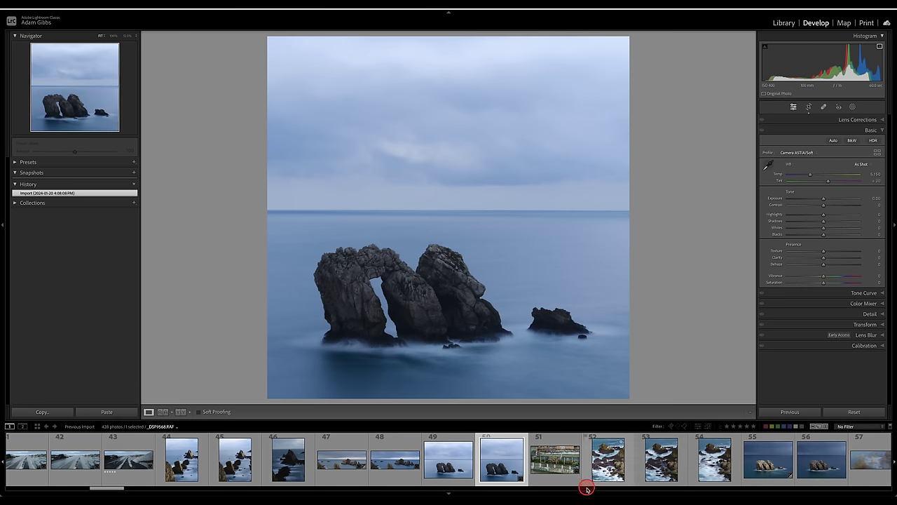
{"action": "left_click", "coordinate": [561, 457]}
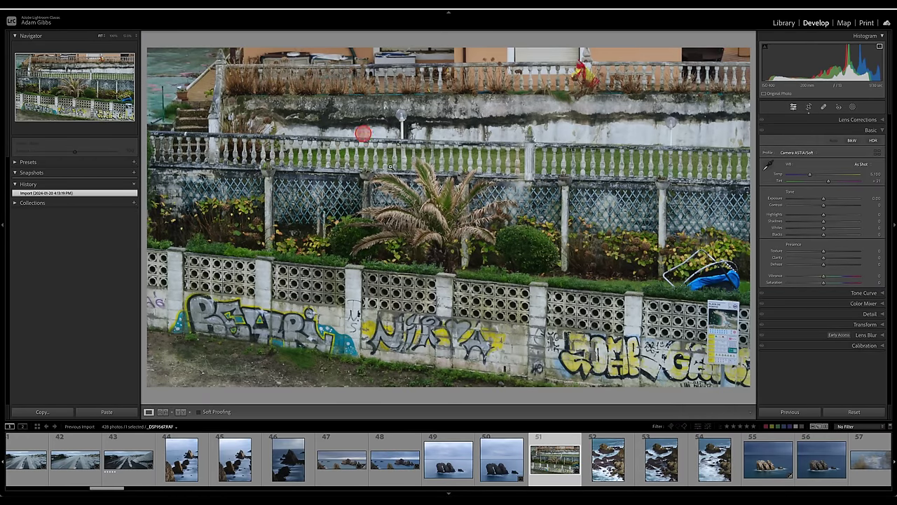
{"action": "left_click", "coordinate": [473, 205]}
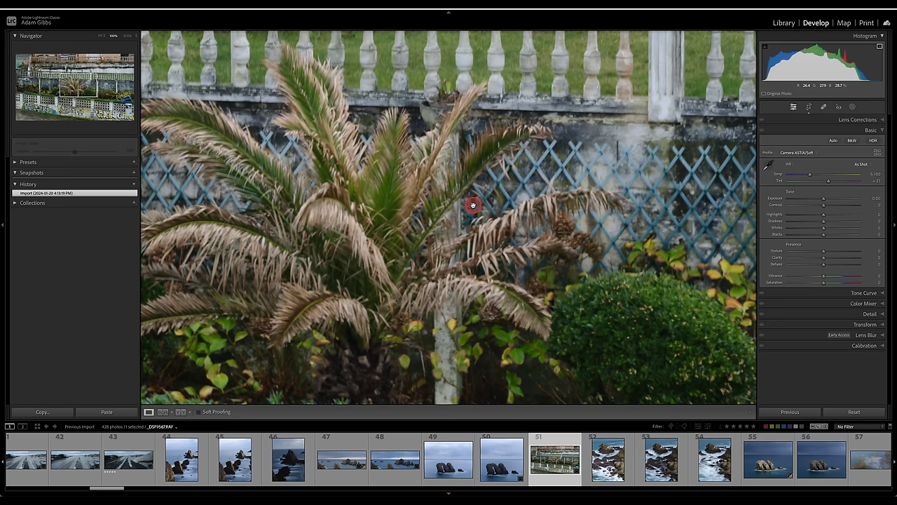
{"action": "left_click_drag", "start_coordinate": [77, 89], "coordinate": [80, 102]}
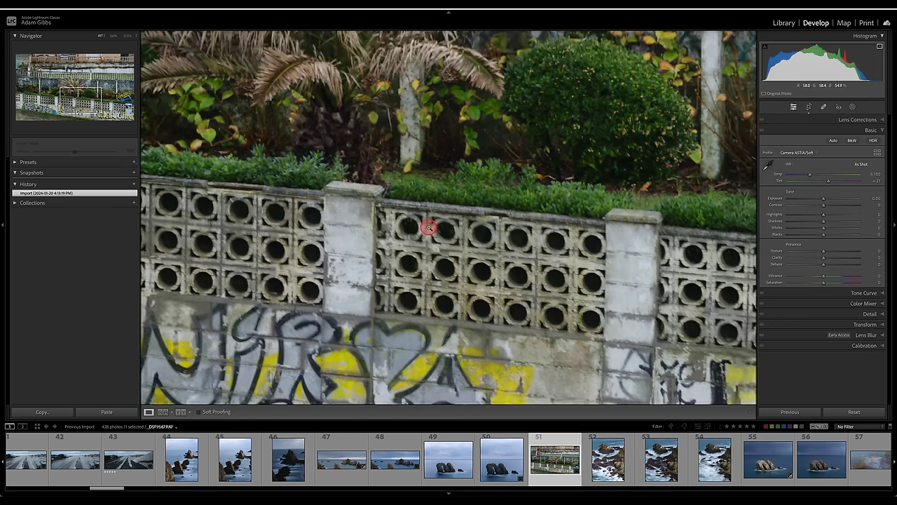
{"action": "left_click", "coordinate": [428, 227]}
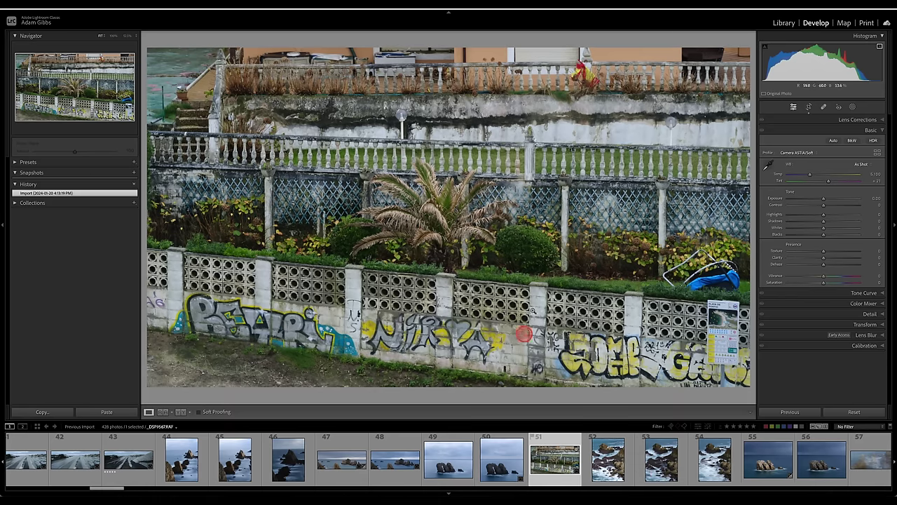
Step: Compare the vertical rocky-cove frames from _DSF9568 to _DSF9570 for water movement, and rate _DSF9570 five stars
{"action": "left_click", "coordinate": [608, 460]}
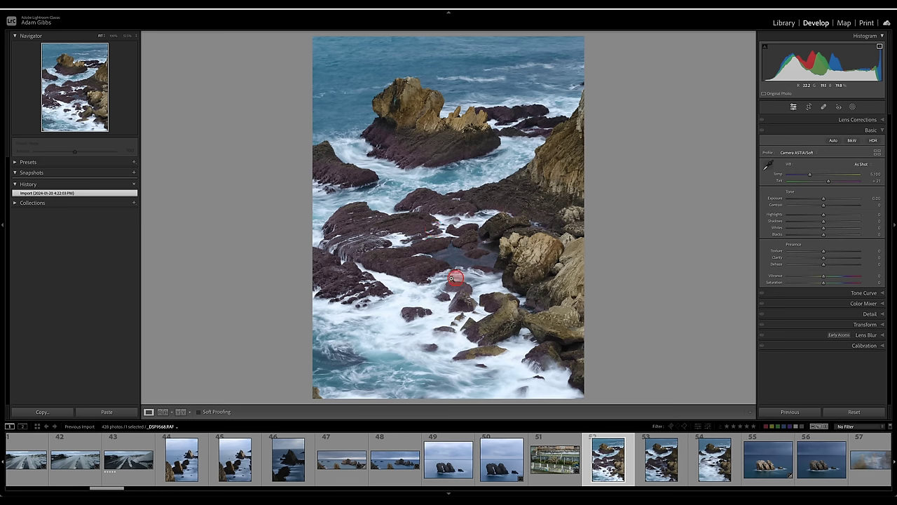
{"action": "left_click", "coordinate": [640, 452]}
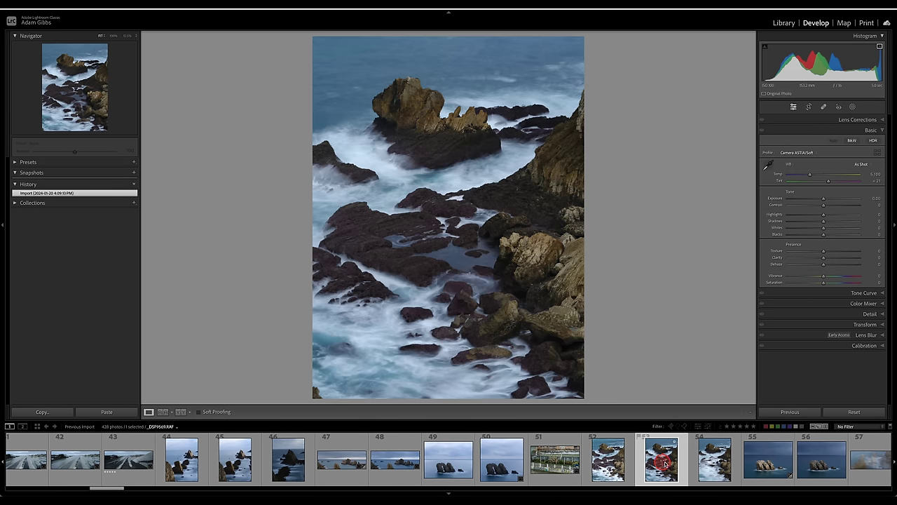
{"action": "left_click", "coordinate": [722, 463]}
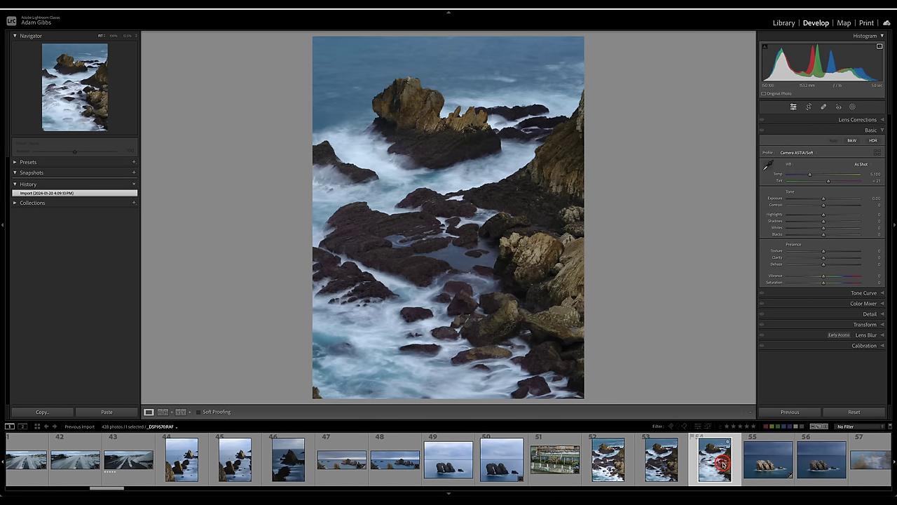
{"action": "left_click", "coordinate": [713, 471]}
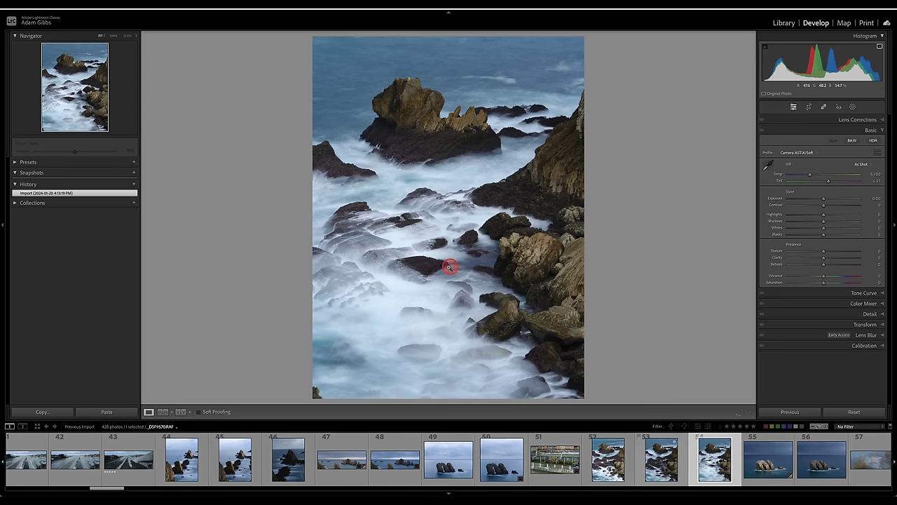
{"action": "key", "text": "5"}
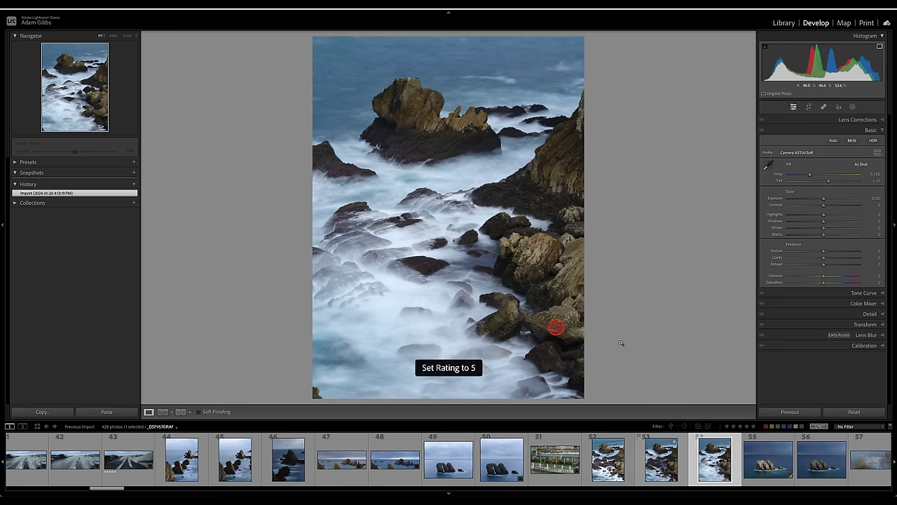
Step: Compare the sunlit sea-arch frames _DSF9571 and _DSF9572, and rate _DSF9571 five stars
{"action": "left_click", "coordinate": [769, 457]}
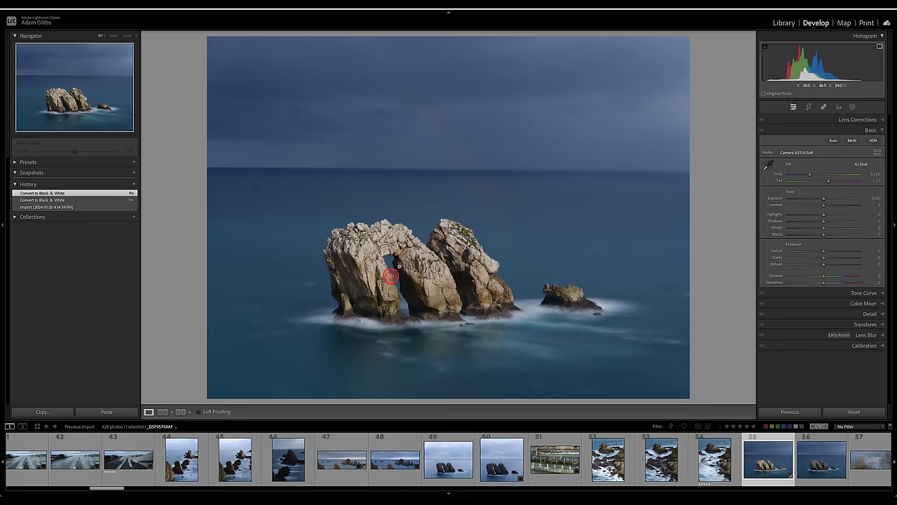
{"action": "left_click", "coordinate": [821, 457]}
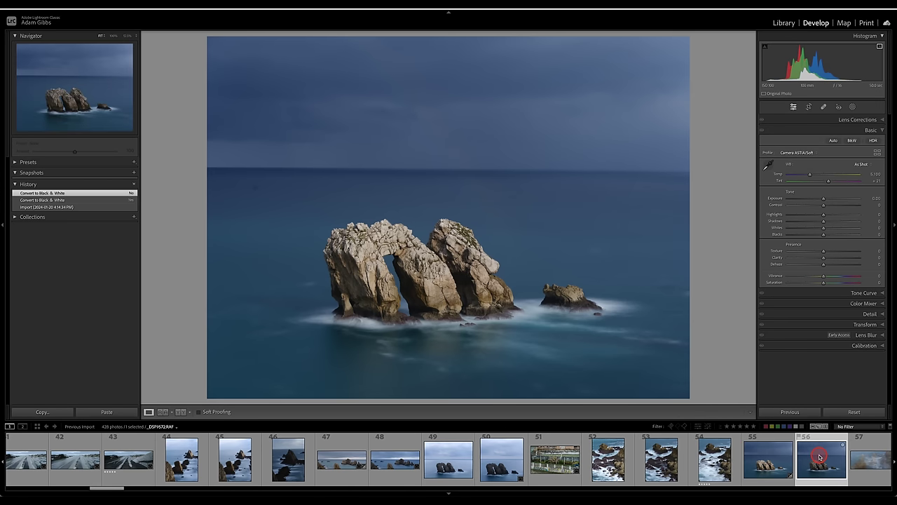
{"action": "left_click", "coordinate": [779, 456]}
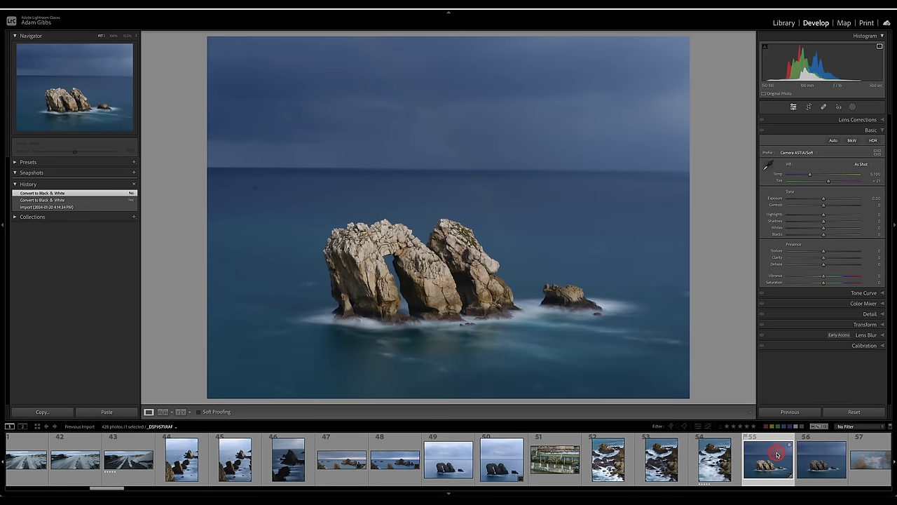
{"action": "key", "text": "0"}
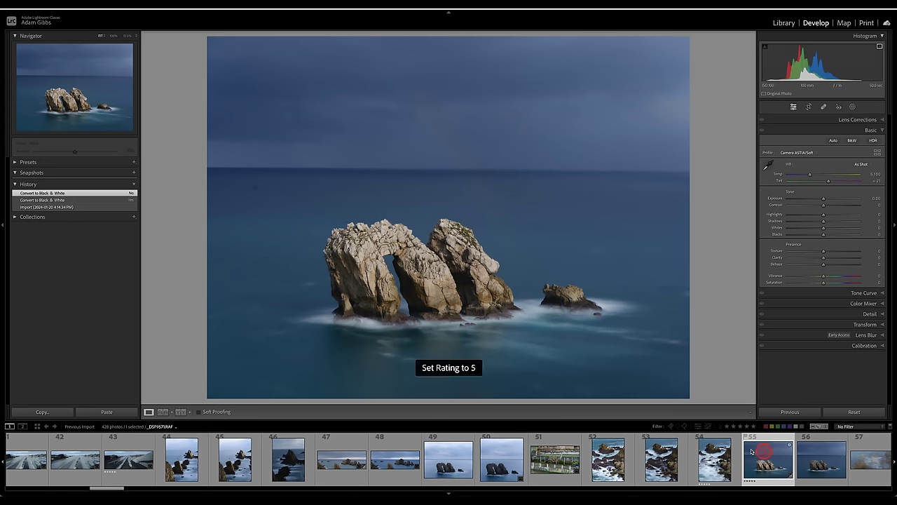
Step: Review the blended and clear golden-rock panoramas, and rate the wider cove and sea-arch photo _DSF9575 five stars
{"action": "left_click", "coordinate": [865, 461]}
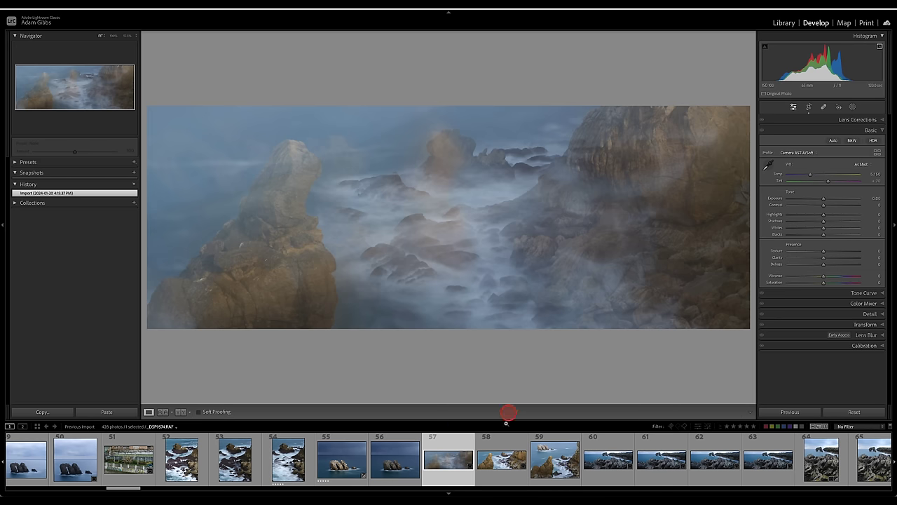
{"action": "left_click", "coordinate": [504, 448]}
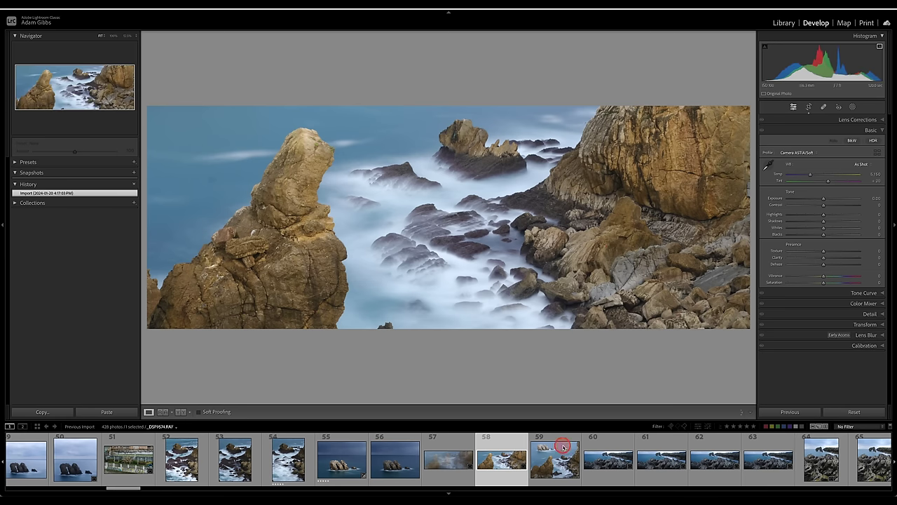
{"action": "left_click", "coordinate": [562, 442]}
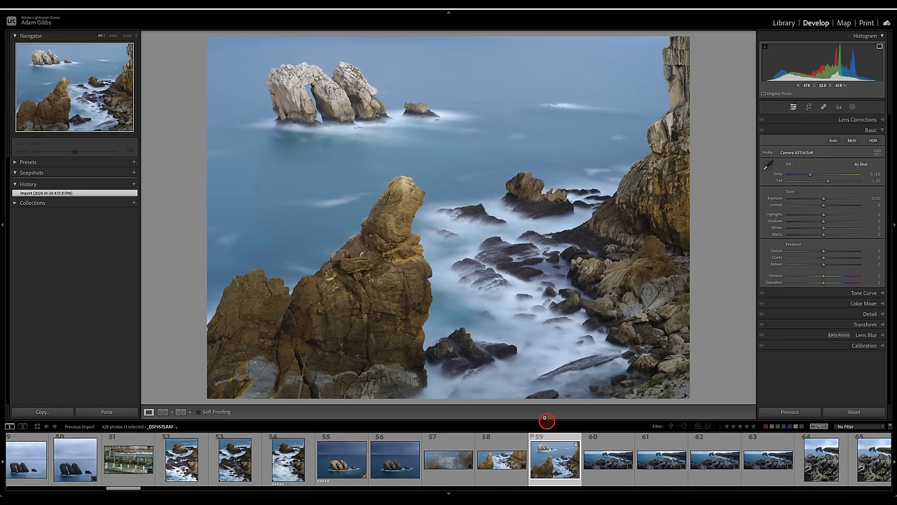
{"action": "key", "text": "5"}
Step: Examine the foreground rocks and sea arch at 100% in the panoramas _DSF9576 and _DSF9577
{"action": "left_click", "coordinate": [619, 463]}
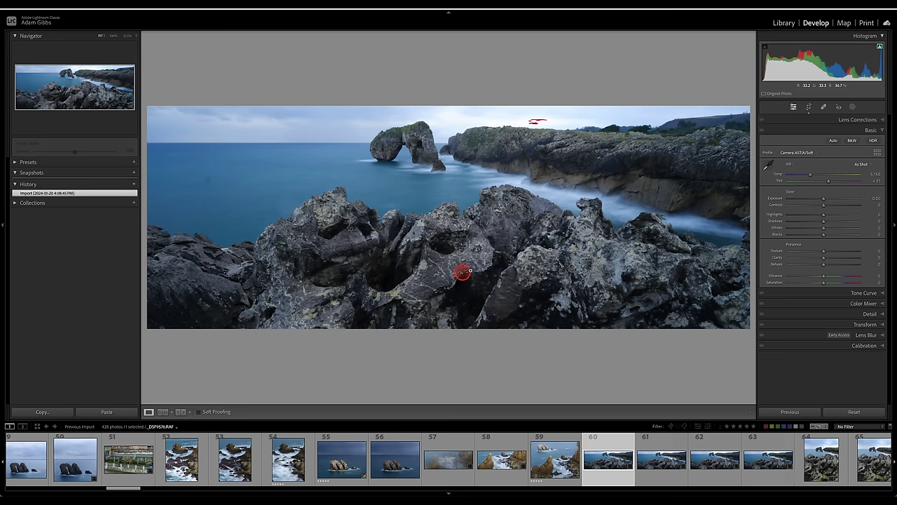
{"action": "left_click", "coordinate": [441, 277]}
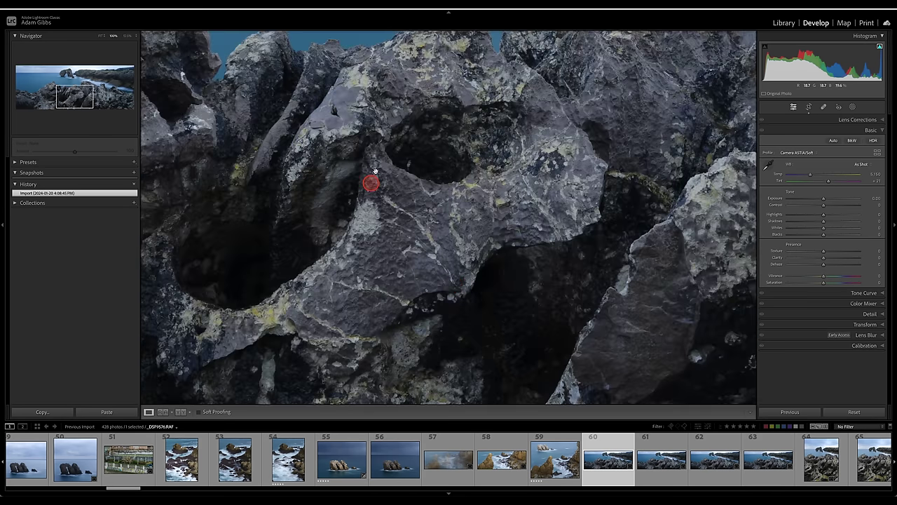
{"action": "left_click_drag", "start_coordinate": [81, 91], "coordinate": [75, 74]}
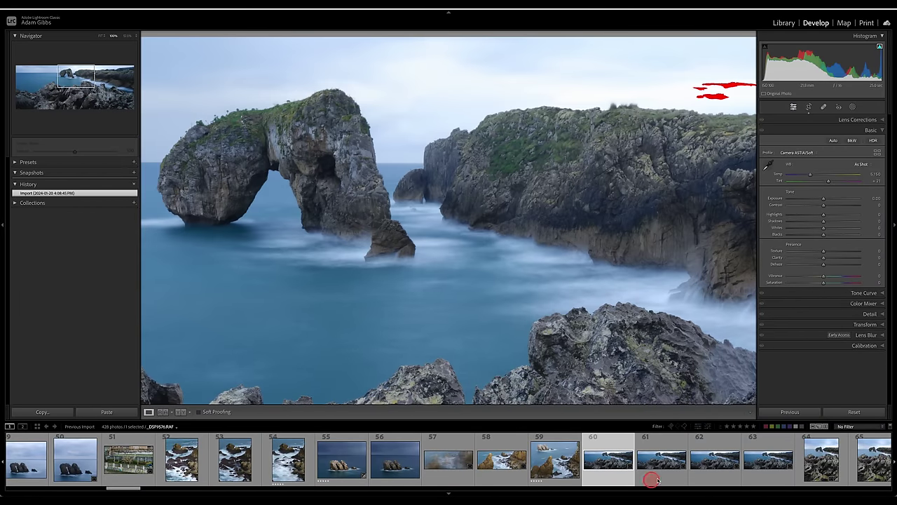
{"action": "left_click", "coordinate": [670, 461]}
{"action": "left_click", "coordinate": [358, 199]}
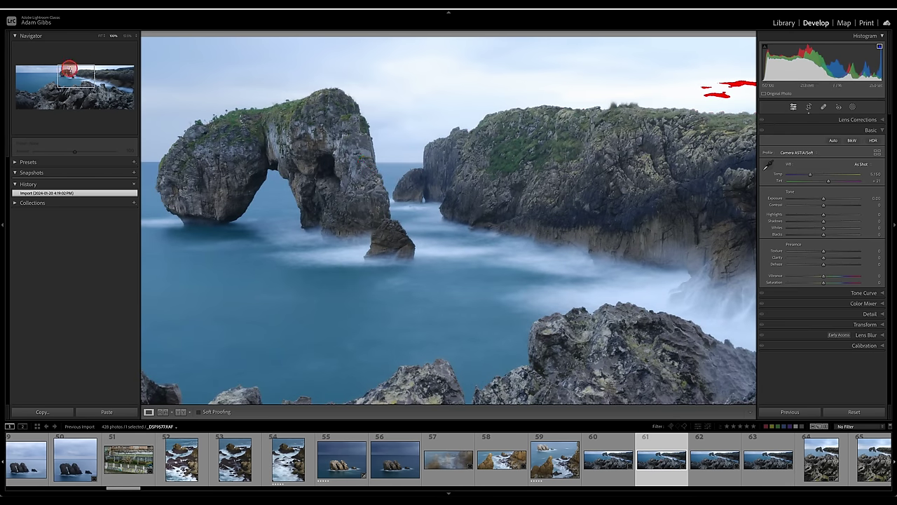
{"action": "left_click_drag", "start_coordinate": [63, 70], "coordinate": [71, 91]}
{"action": "key", "text": "z"}
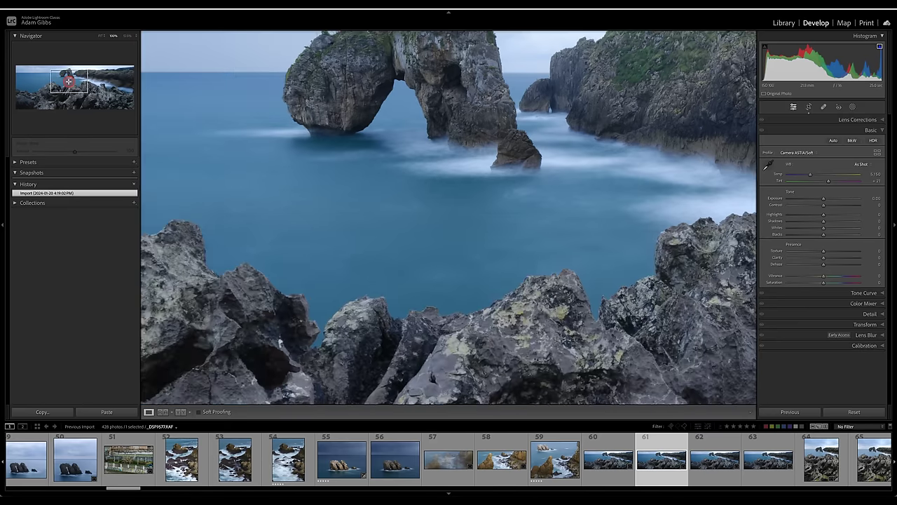
Step: Recheck the foreground rocks in the sea-arch panorama _DSF9576 and rate it five stars
{"action": "left_click", "coordinate": [613, 452]}
{"action": "left_click", "coordinate": [487, 282]}
{"action": "left_click_drag", "start_coordinate": [486, 283], "coordinate": [457, 224]}
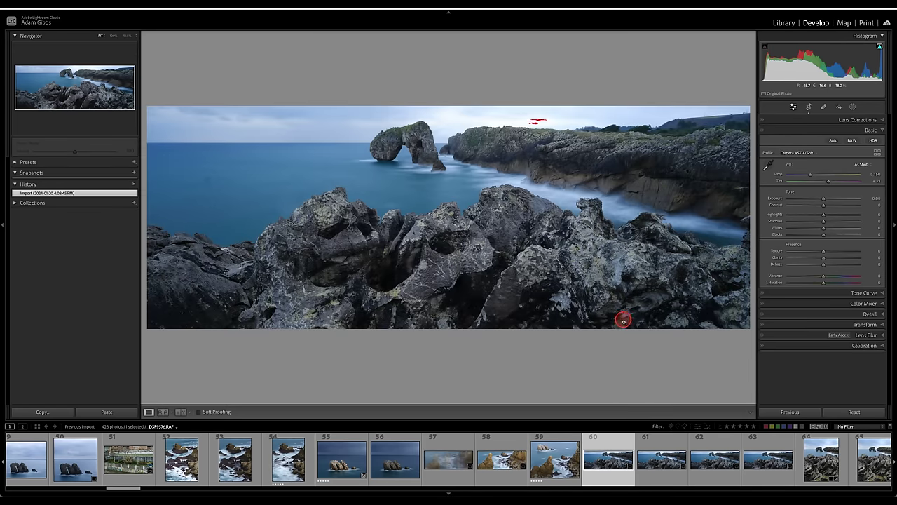
{"action": "key", "text": "1"}
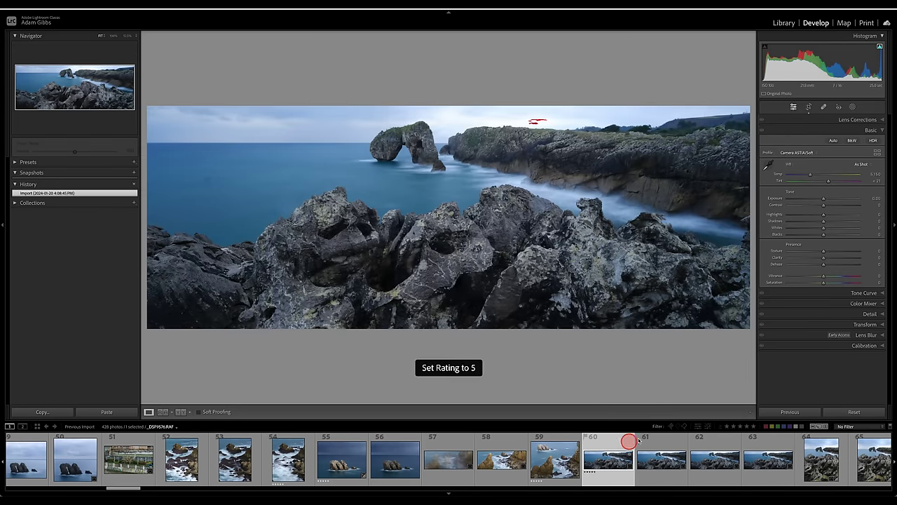
Step: Compare the vertical jagged-rock photo _DSF9580 with its edited TIFF version, and rate _DSF9580-Edit five stars
{"action": "left_click", "coordinate": [815, 465]}
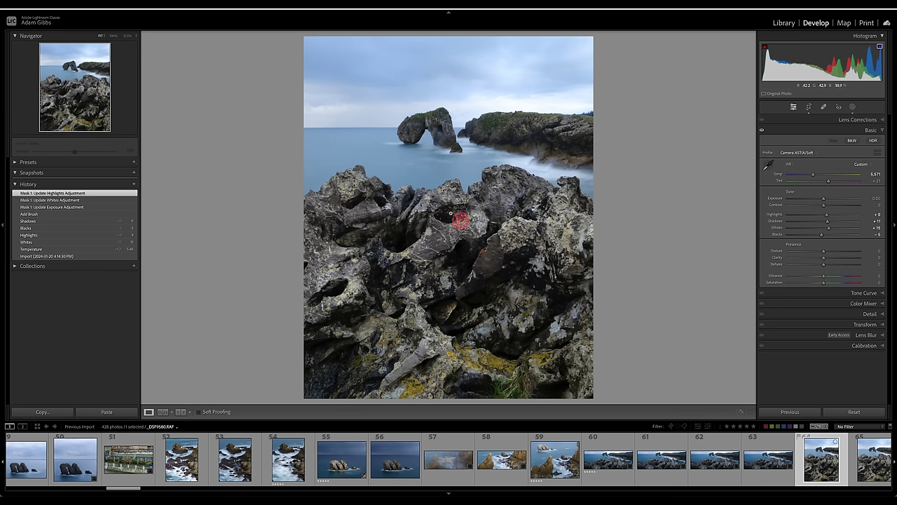
{"action": "left_click", "coordinate": [870, 469]}
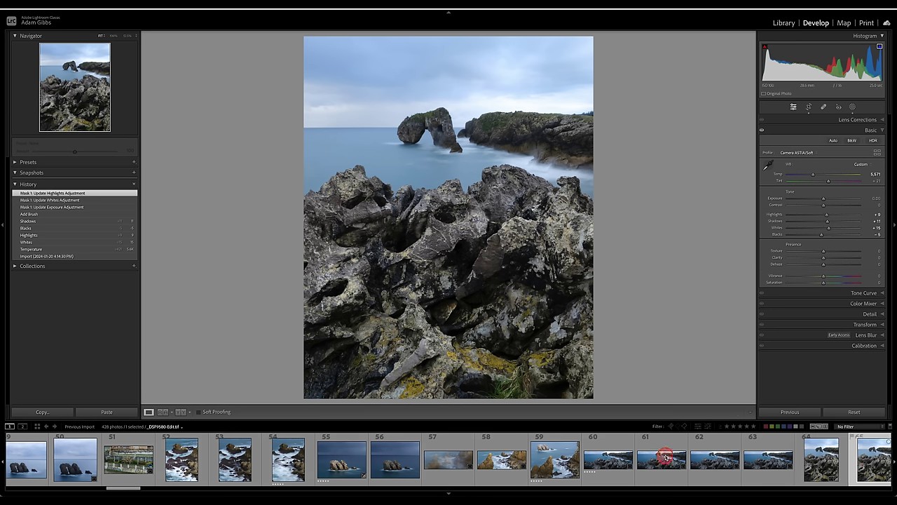
{"action": "left_click", "coordinate": [860, 469]}
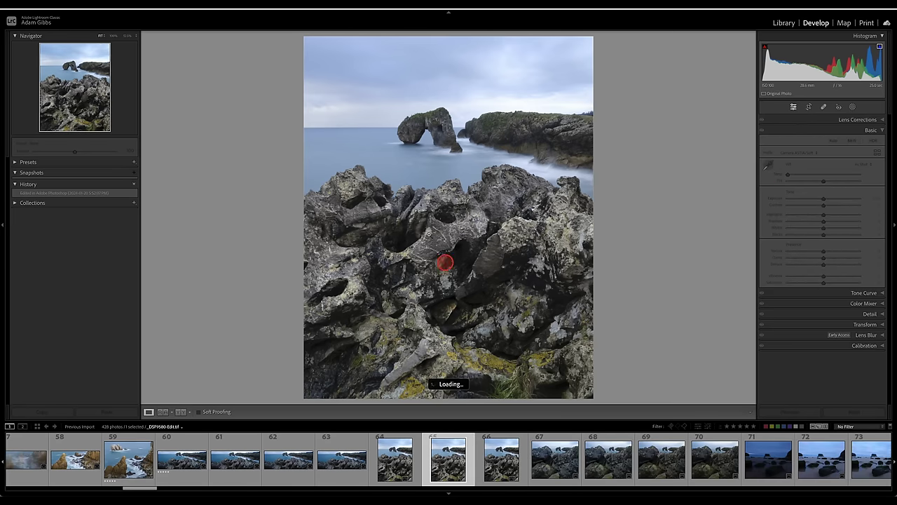
{"action": "key", "text": "5"}
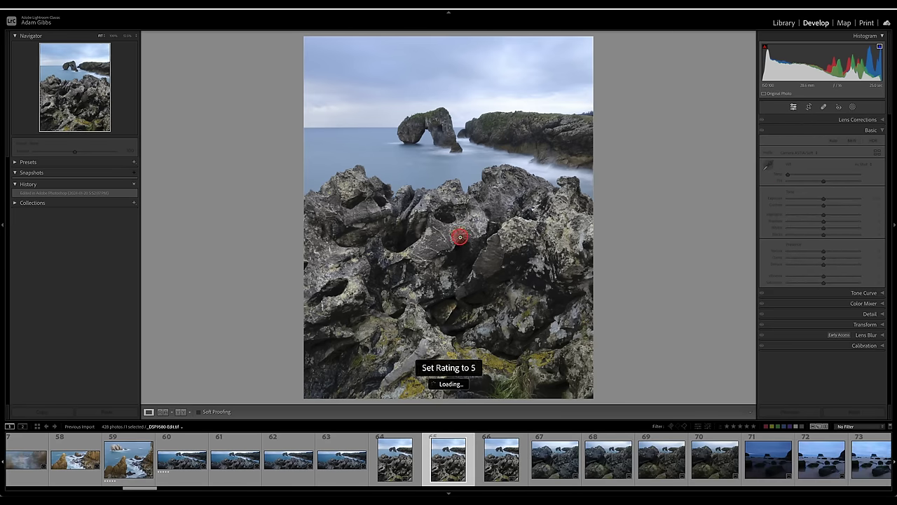
Step: Compare the frames of the sea arch between boulders from _DSF9582 to _DSF9584, and rate _DSF9584 five stars
{"action": "left_click", "coordinate": [554, 459]}
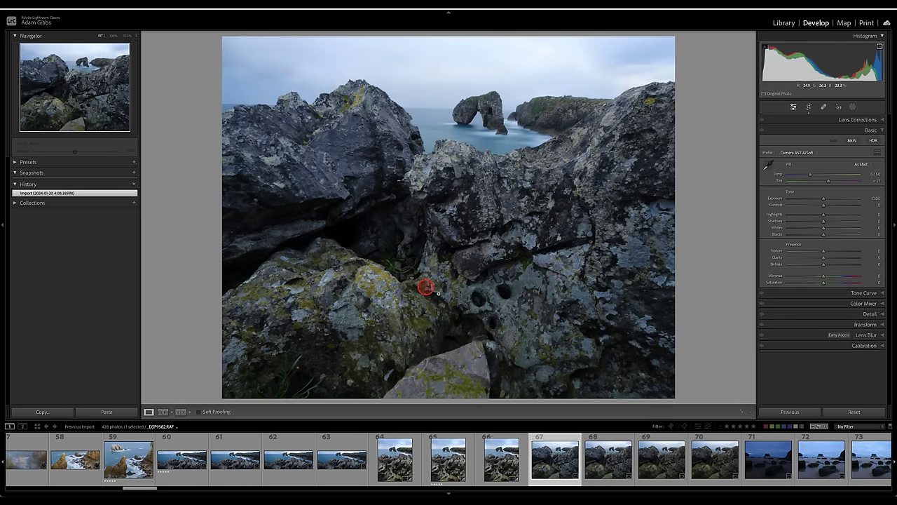
{"action": "left_click", "coordinate": [615, 474]}
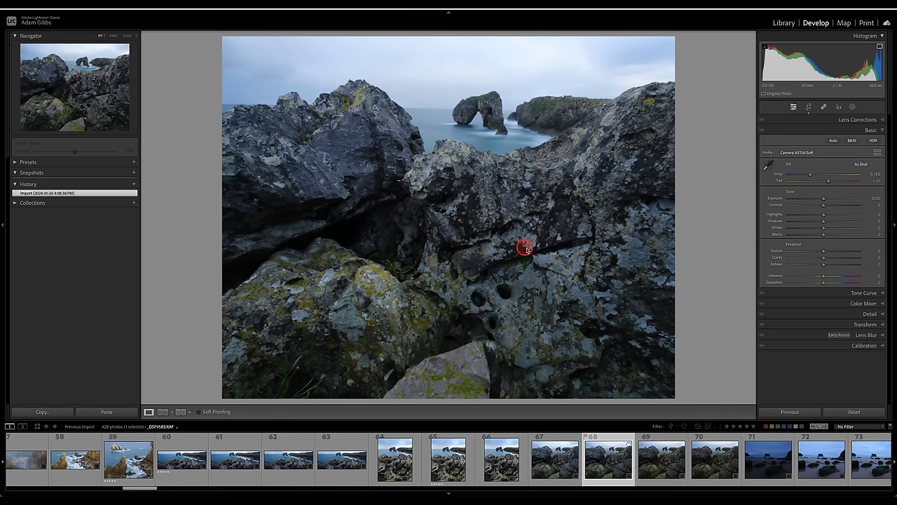
{"action": "left_click", "coordinate": [668, 467]}
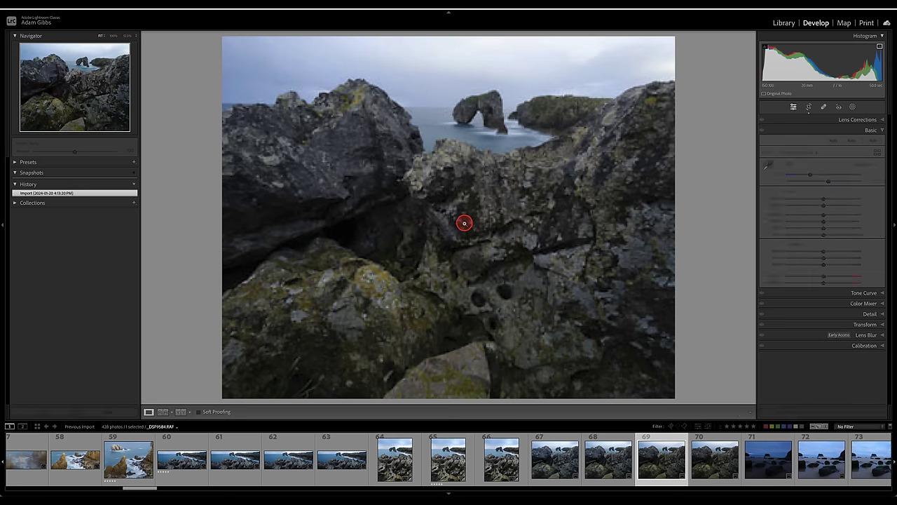
{"action": "key", "text": "5"}
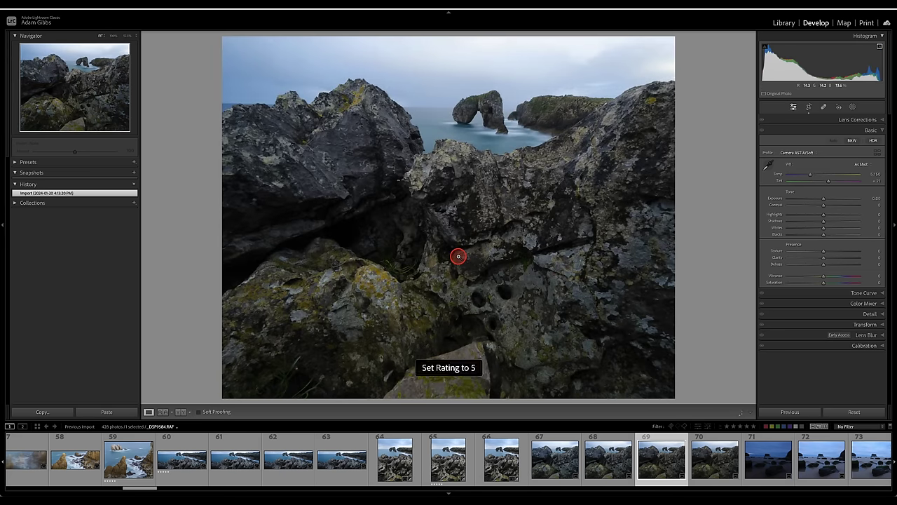
Step: Compare the dark and bright exposures of the blue-hour boulder beach, _DSF9586 and _DSF9587
{"action": "left_click", "coordinate": [780, 460]}
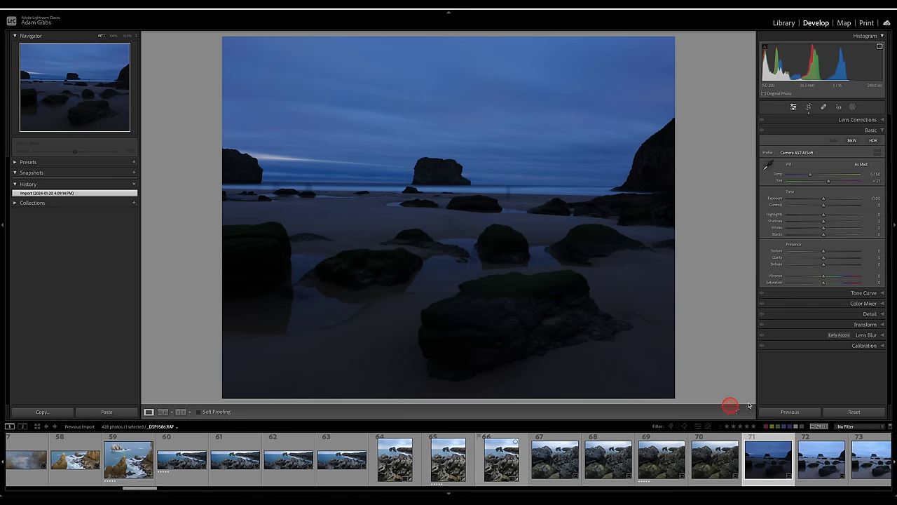
{"action": "left_click", "coordinate": [817, 452]}
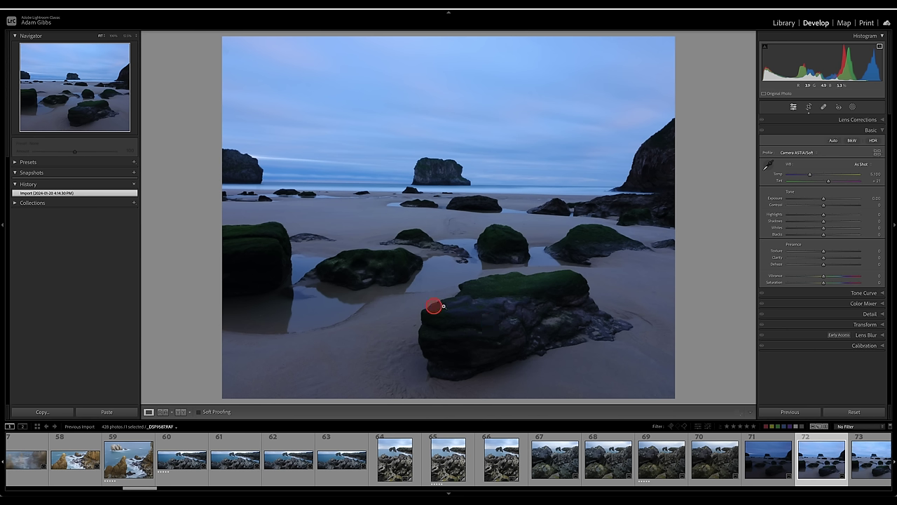
Step: Compare the blue seascape panoramas from _DSF9589 to _DSF9591, and rate _DSF9591 five stars
{"action": "left_click", "coordinate": [154, 491]}
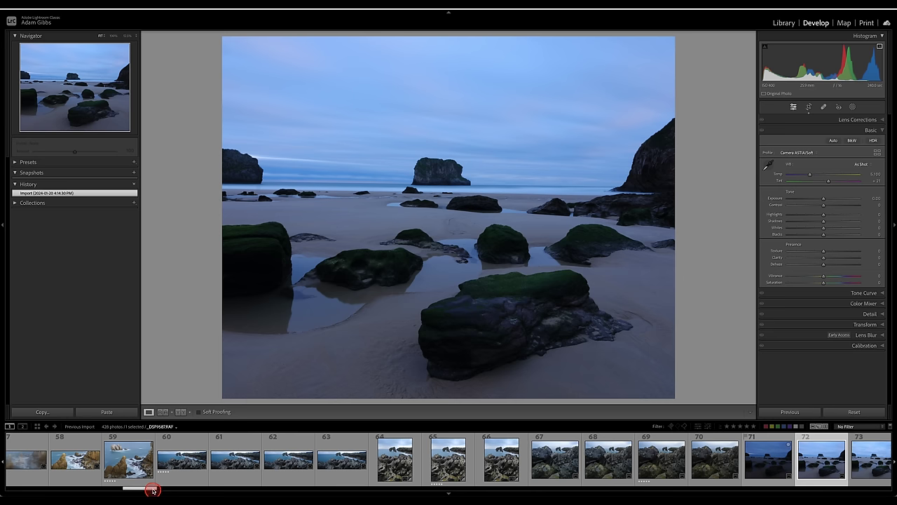
{"action": "left_click_drag", "start_coordinate": [153, 490], "coordinate": [172, 492]}
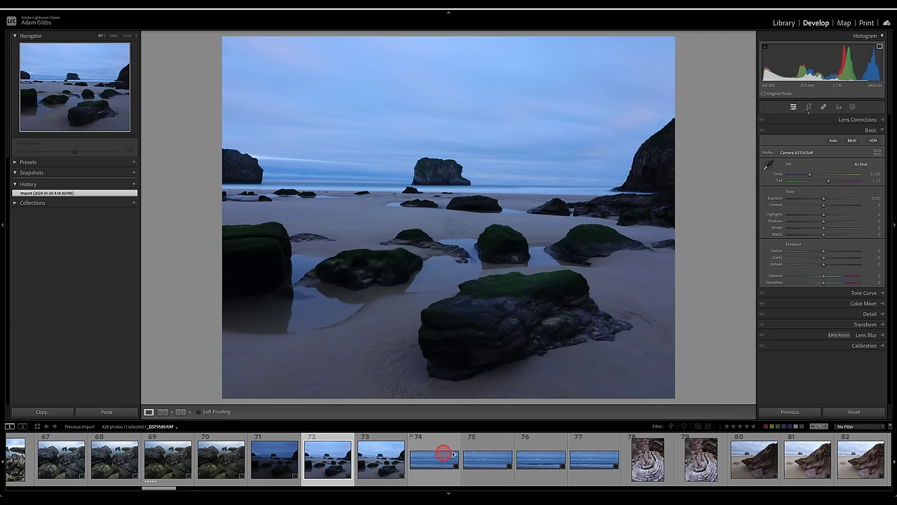
{"action": "left_click", "coordinate": [487, 463]}
{"action": "left_click", "coordinate": [427, 457]}
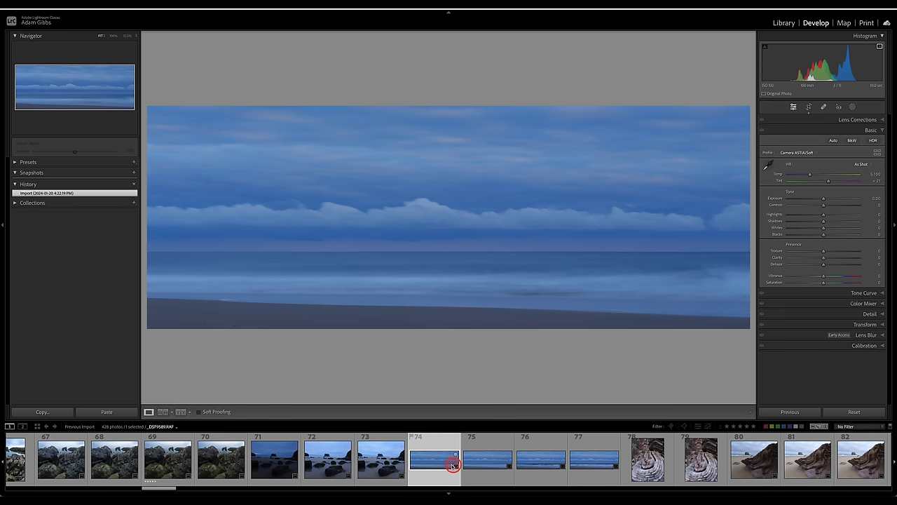
{"action": "left_click", "coordinate": [541, 460]}
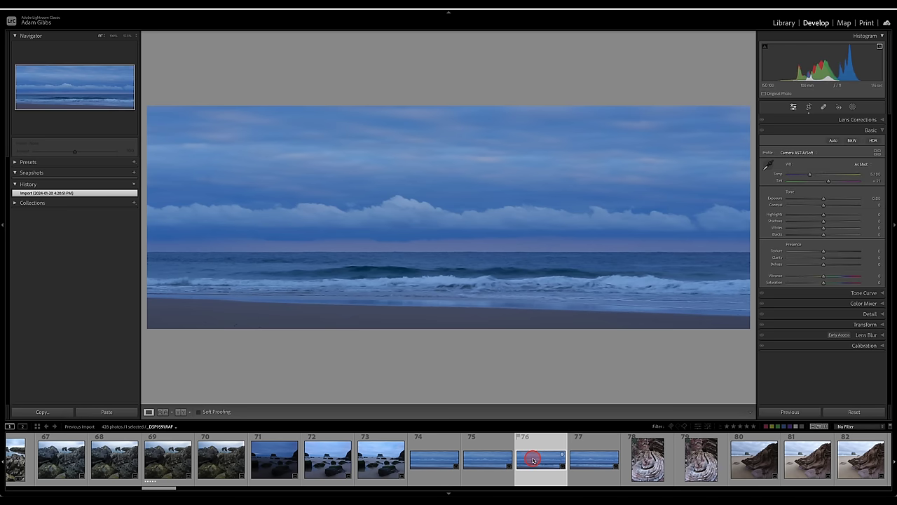
{"action": "key", "text": "5"}
Step: Check the detail of the curved rock layers in _DSF9594 at 100% and rate the photo five stars
{"action": "left_click", "coordinate": [701, 463]}
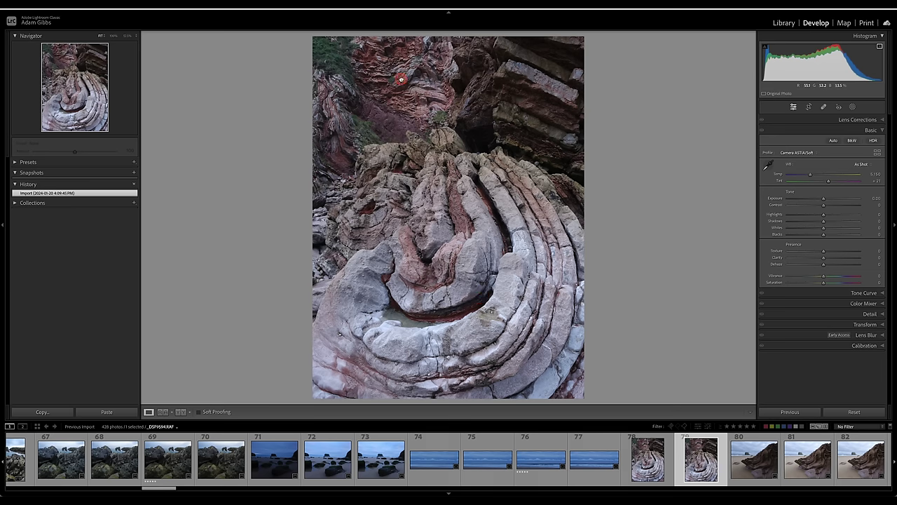
{"action": "left_click", "coordinate": [401, 79]}
{"action": "left_click_drag", "start_coordinate": [418, 128], "coordinate": [460, 274]}
{"action": "key", "text": "5"}
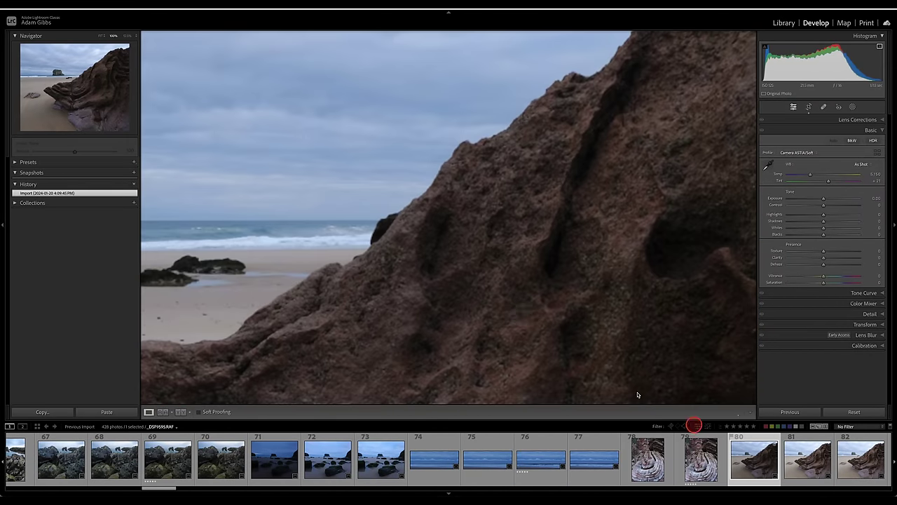
Step: Examine the sea stack and folded rock in the beach photo _DSF9595 at 100%
{"action": "left_click_drag", "start_coordinate": [517, 279], "coordinate": [516, 280]}
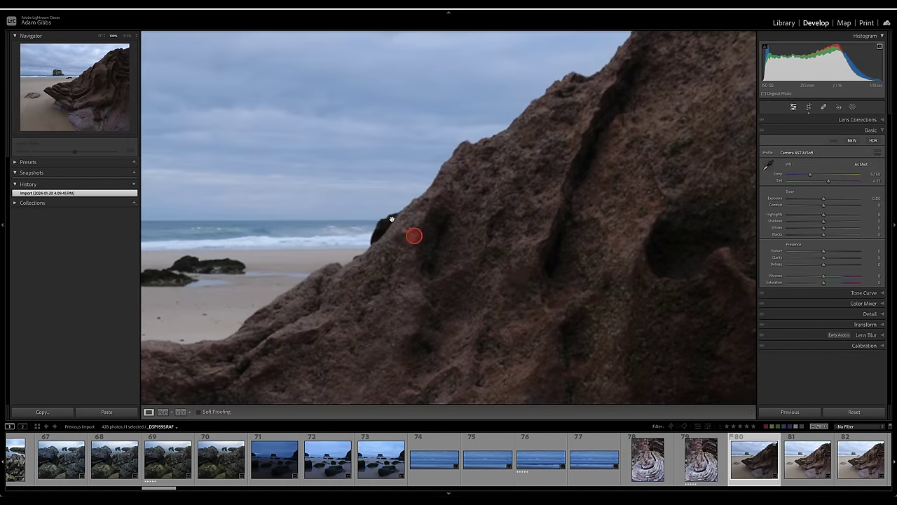
{"action": "left_click", "coordinate": [115, 103]}
{"action": "left_click_drag", "start_coordinate": [116, 102], "coordinate": [88, 92]}
{"action": "left_click", "coordinate": [420, 209]}
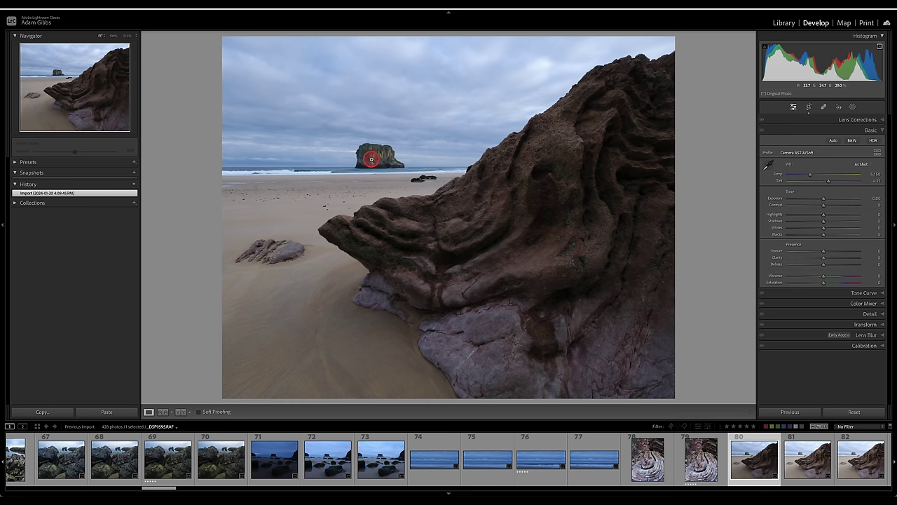
Step: Rate the folded-rock beach photo _DSF9604 five stars and inspect its sea stack and shoreline at 100%
{"action": "left_click", "coordinate": [859, 458]}
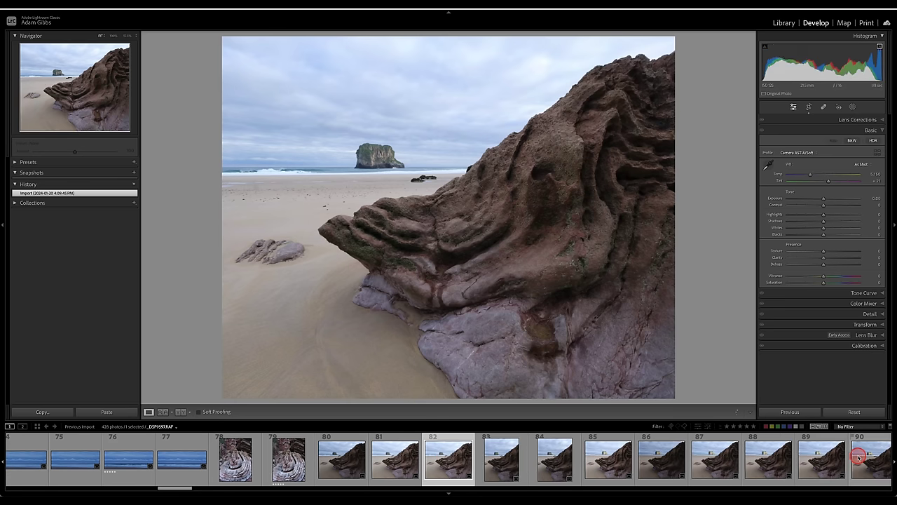
{"action": "left_click", "coordinate": [813, 460]}
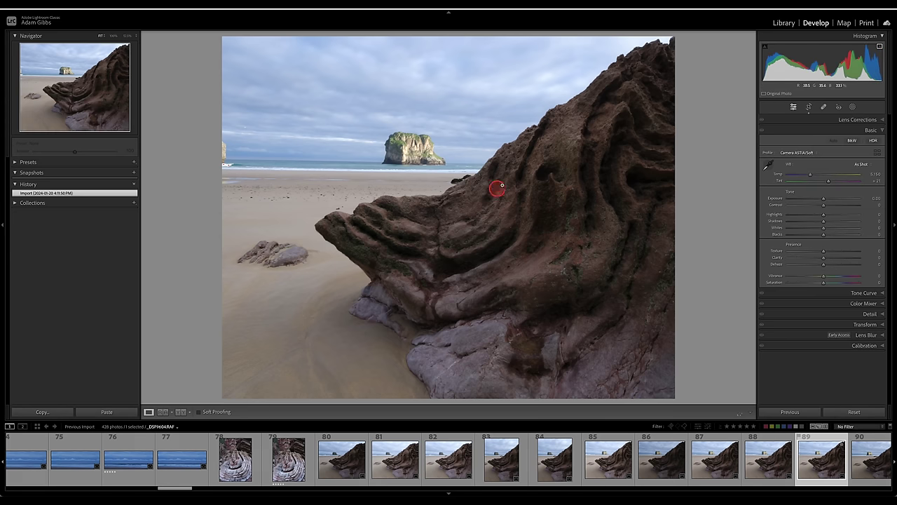
{"action": "key", "text": "5"}
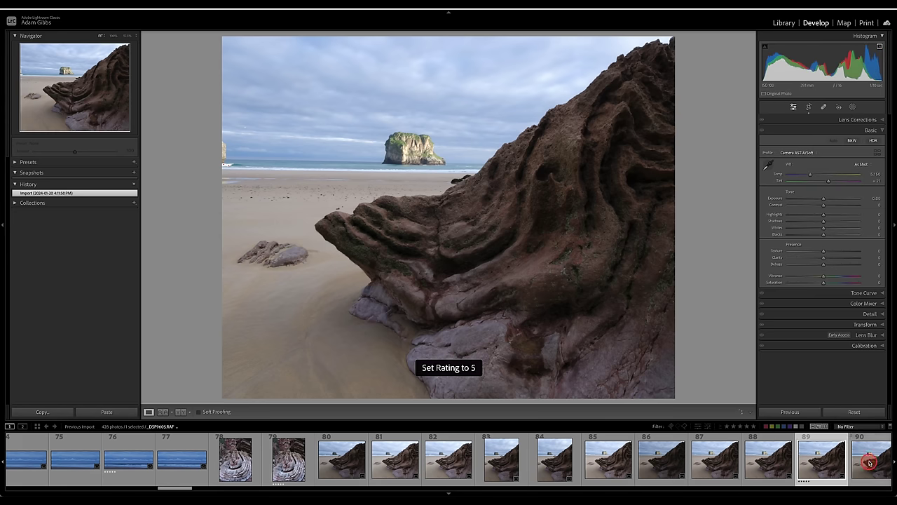
{"action": "left_click", "coordinate": [423, 152]}
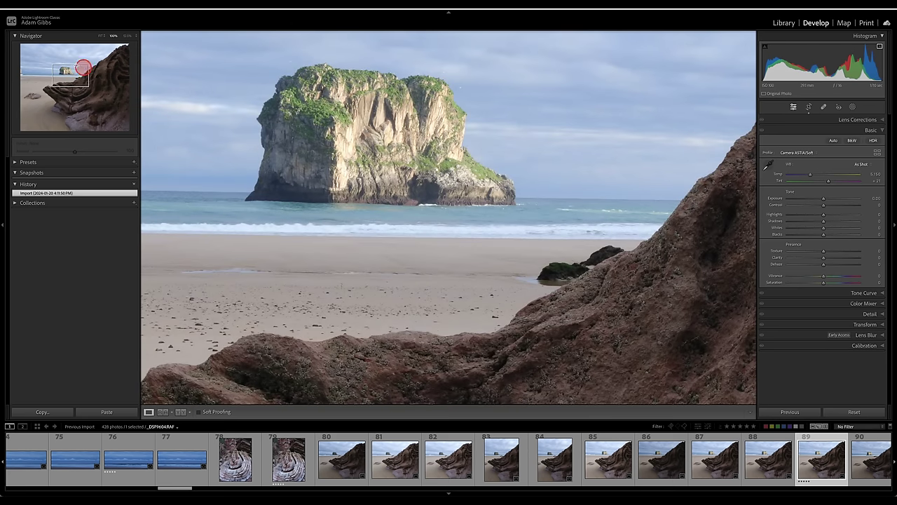
{"action": "left_click_drag", "start_coordinate": [68, 76], "coordinate": [47, 76]}
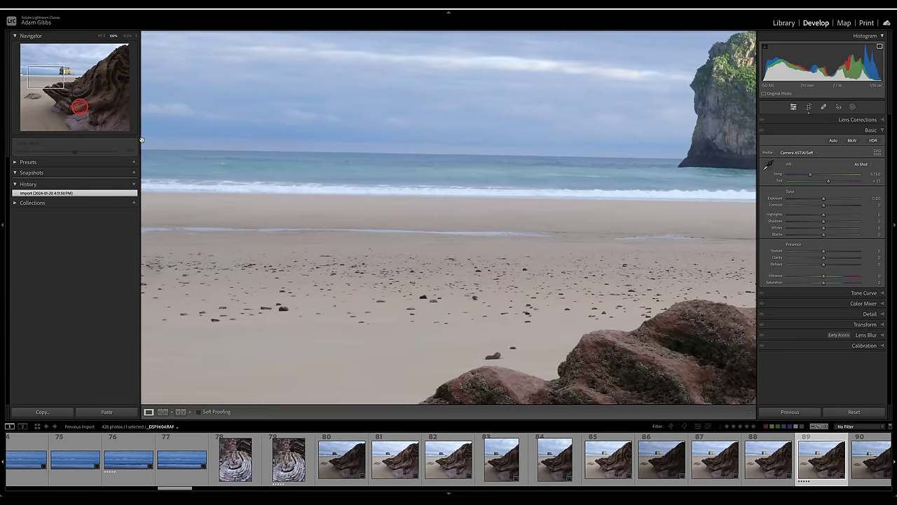
{"action": "left_click", "coordinate": [439, 246]}
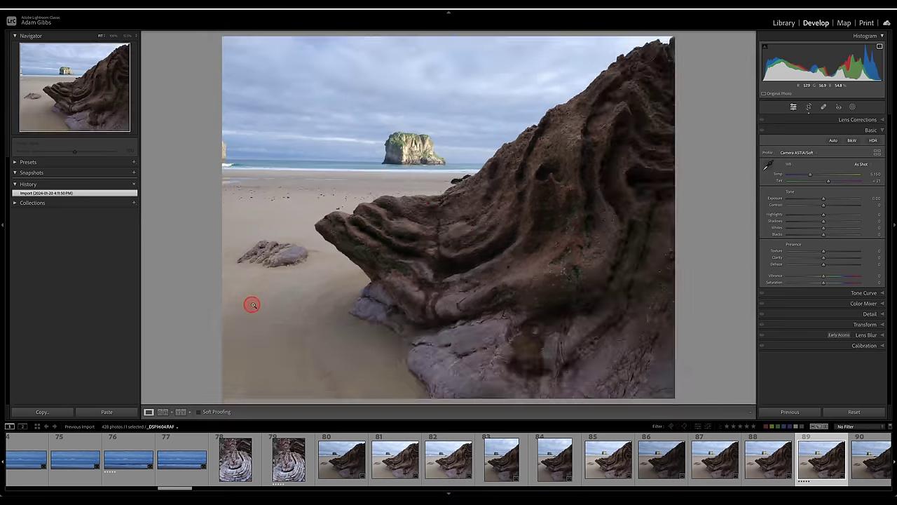
Step: Rate the folded-rock beach photo _DSF9605 five stars instead, and clear the star rating of _DSF9604
{"action": "left_click", "coordinate": [863, 476]}
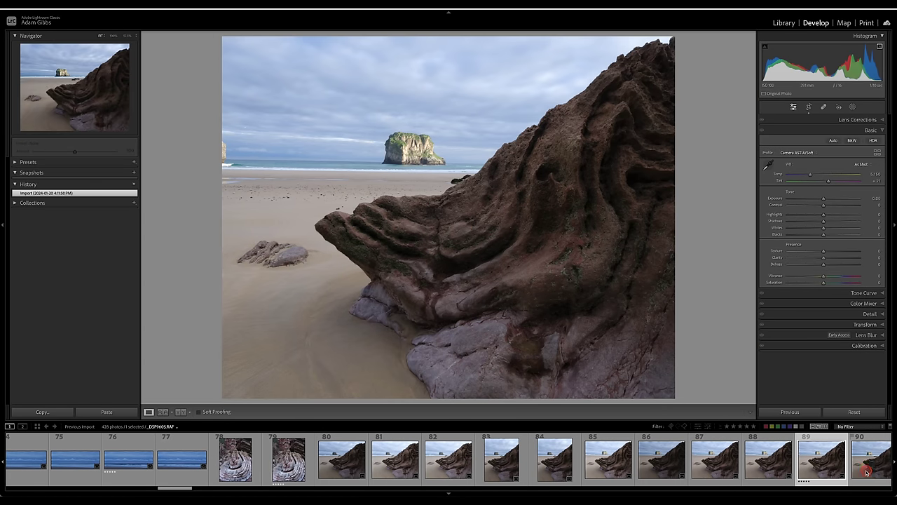
{"action": "left_click", "coordinate": [867, 473]}
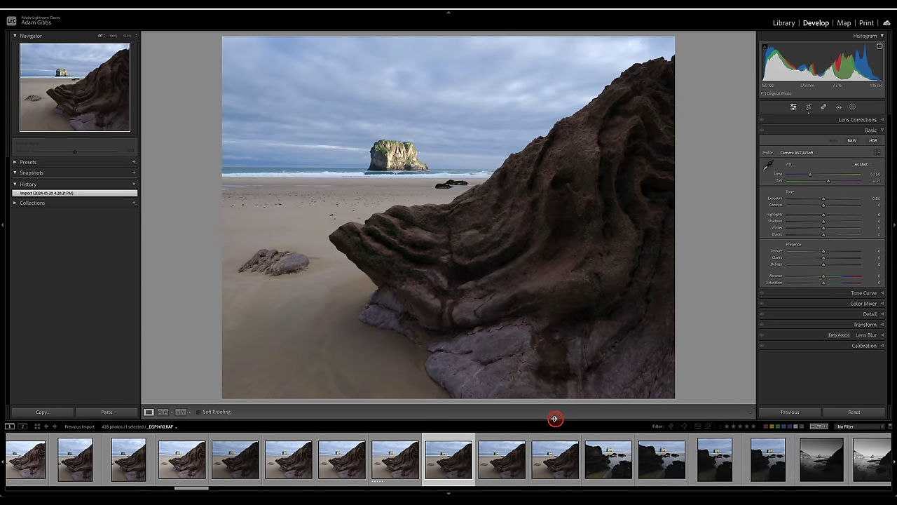
{"action": "key", "text": "5"}
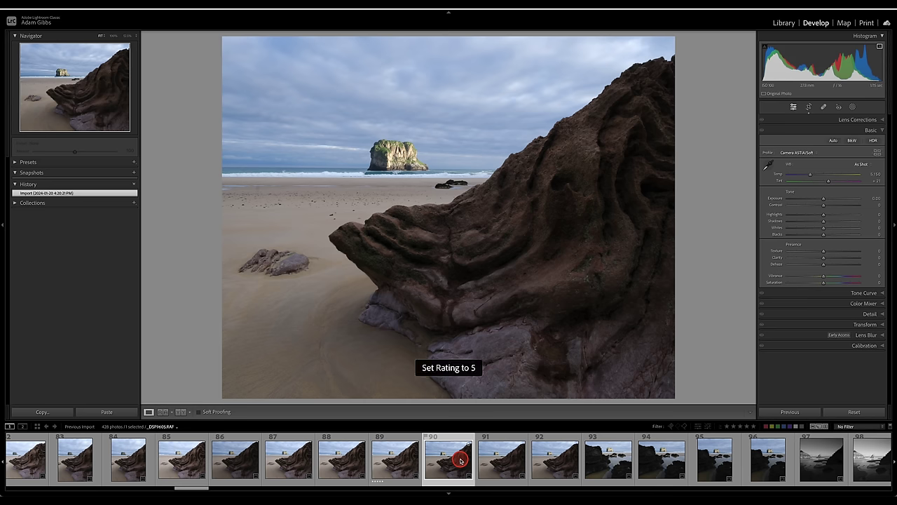
{"action": "left_click", "coordinate": [400, 460]}
{"action": "key", "text": "0"}
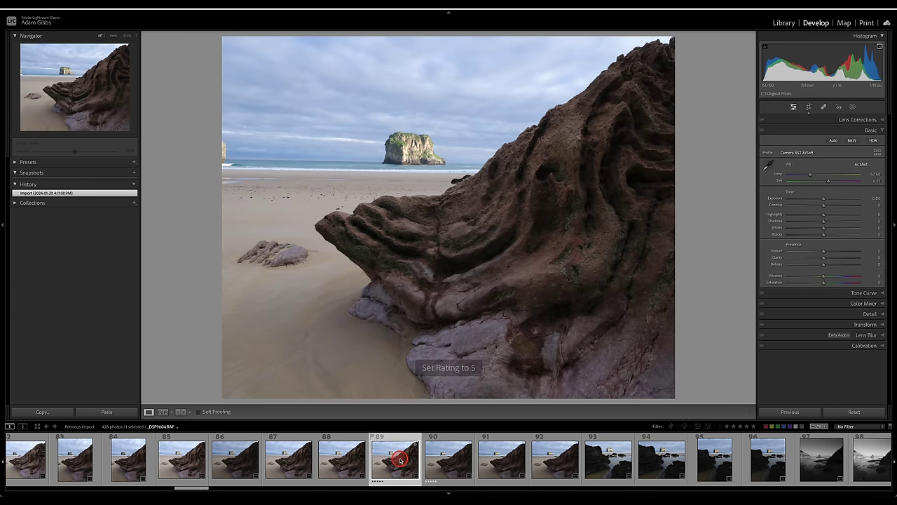
Step: Compare the dark-rock tide pool frames from _DSF9608 to _DSF9611, and rate the vertical _DSF9610 five stars
{"action": "scroll", "coordinate": [615, 477], "scroll_direction": "down", "scroll_amount": 2}
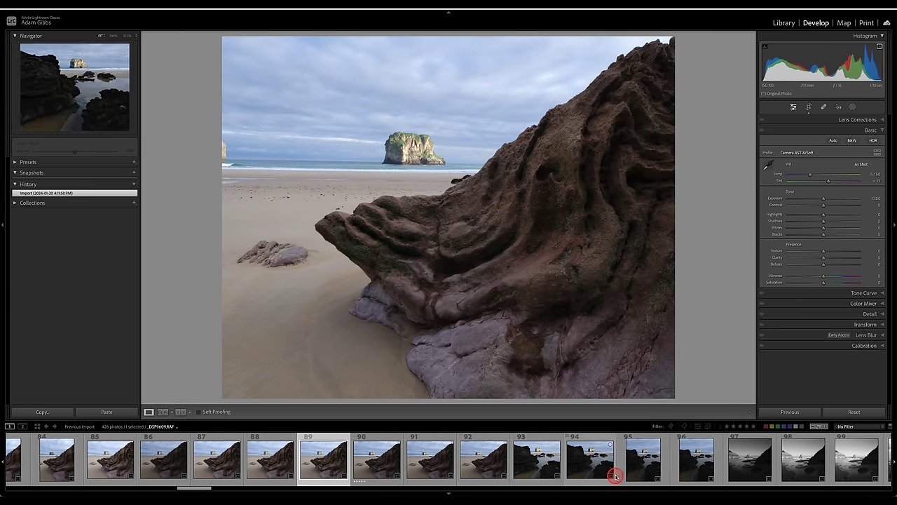
{"action": "left_click", "coordinate": [545, 467]}
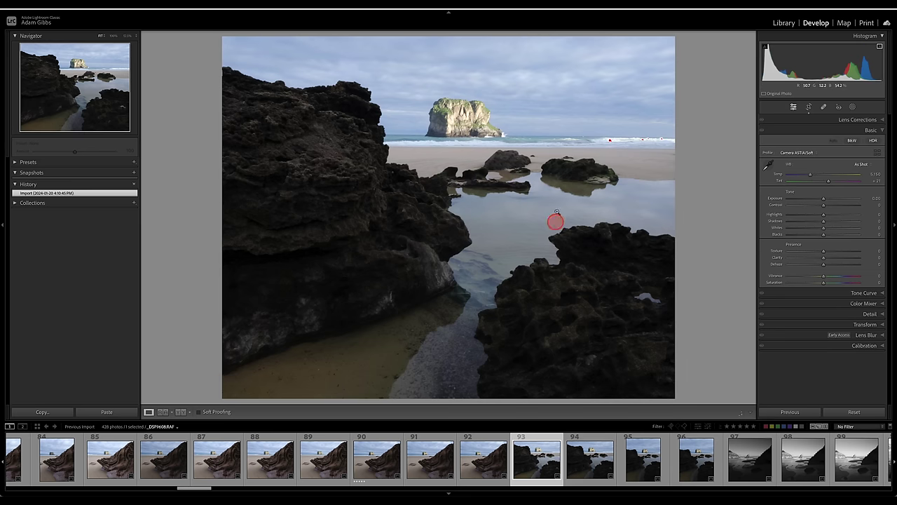
{"action": "left_click", "coordinate": [591, 457]}
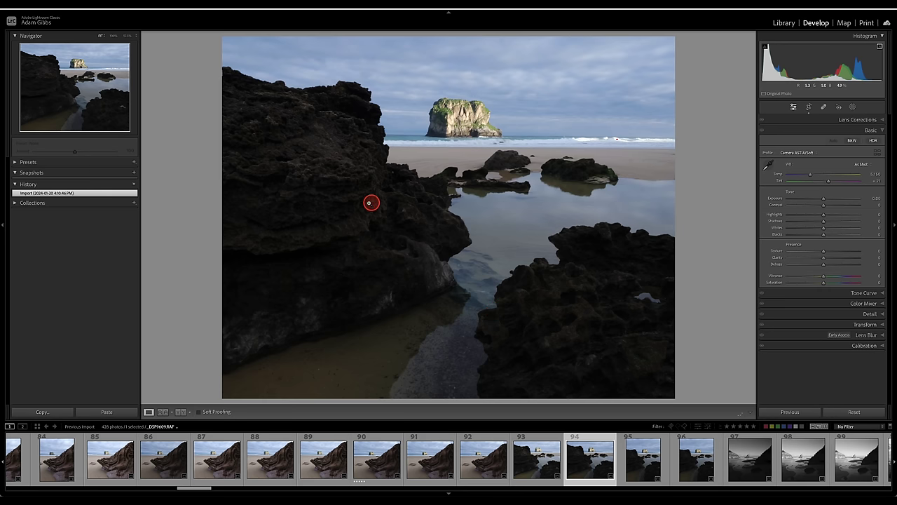
{"action": "left_click", "coordinate": [638, 462]}
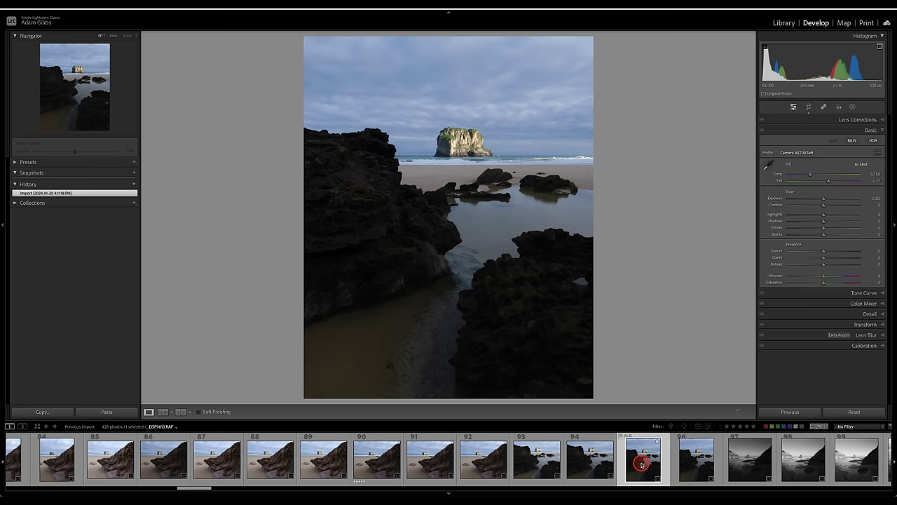
{"action": "left_click", "coordinate": [694, 466]}
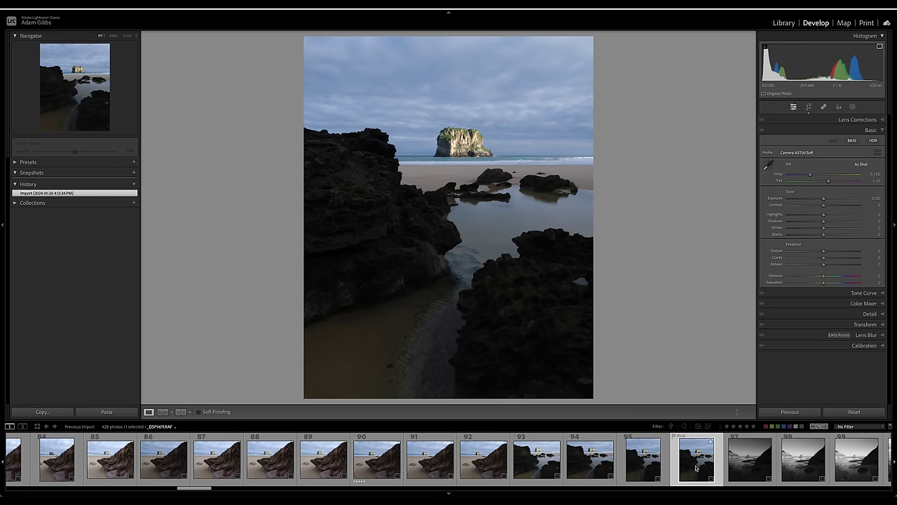
{"action": "left_click", "coordinate": [648, 469]}
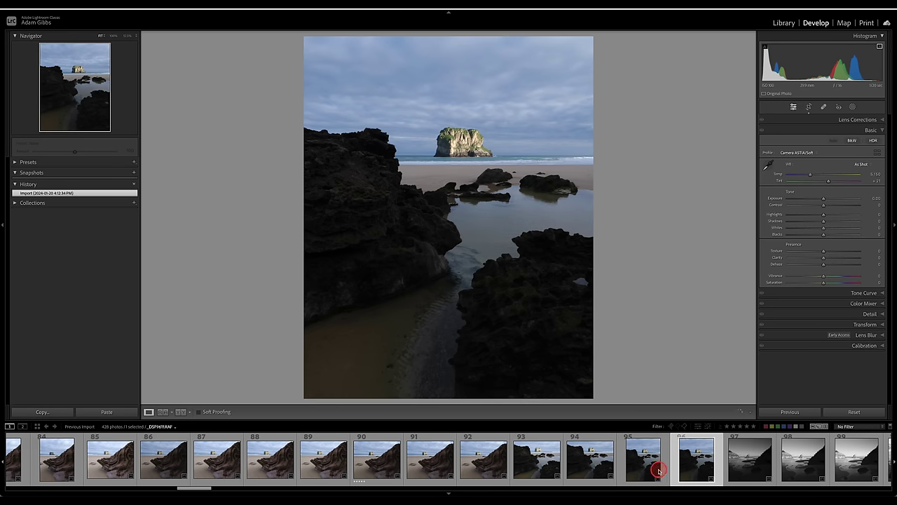
{"action": "left_click", "coordinate": [603, 459]}
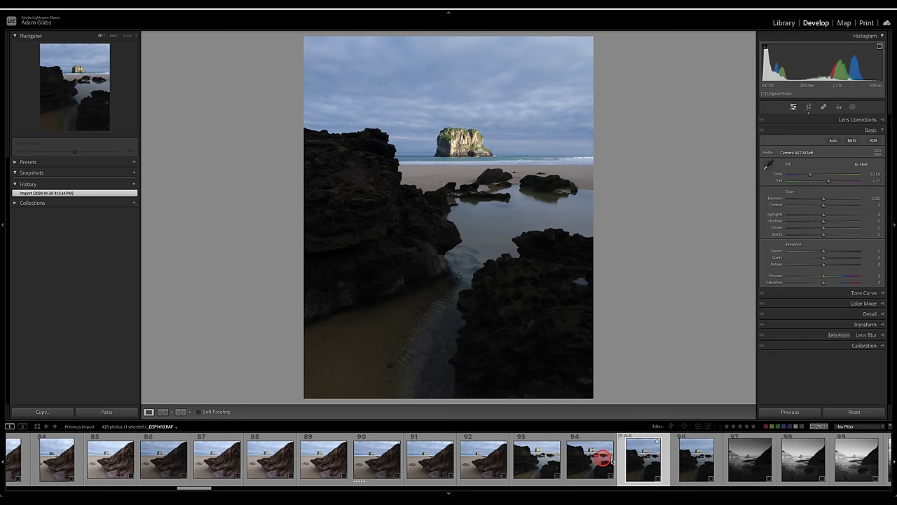
{"action": "key", "text": "5"}
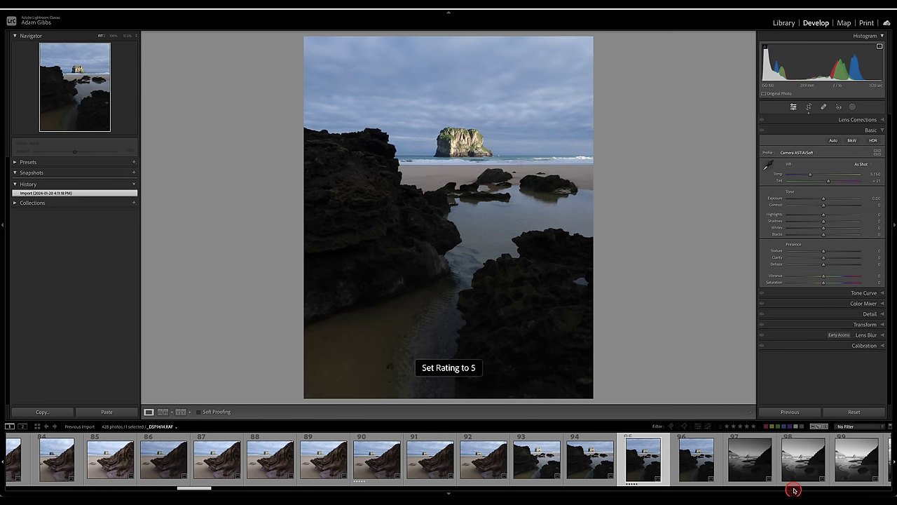
Step: Raise the exposure of the black-and-white beach photo _DSF9614 to +1.35, and rate the brighter frame _DSF9616 five stars
{"action": "left_click", "coordinate": [762, 465]}
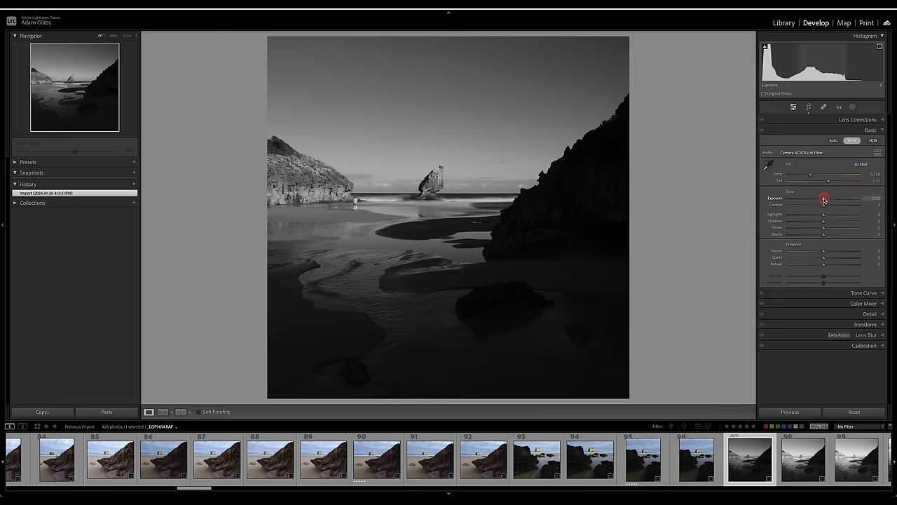
{"action": "mouse_move", "coordinate": [825, 201]}
{"action": "left_mouse_down"}
{"action": "mouse_move", "coordinate": [839, 200]}
{"action": "mouse_move", "coordinate": [832, 201]}
{"action": "left_mouse_up"}
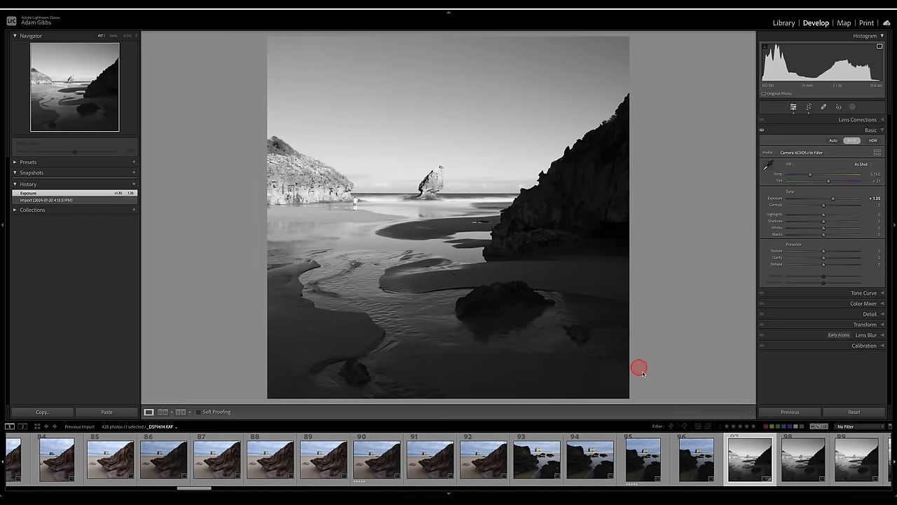
{"action": "left_click", "coordinate": [858, 462]}
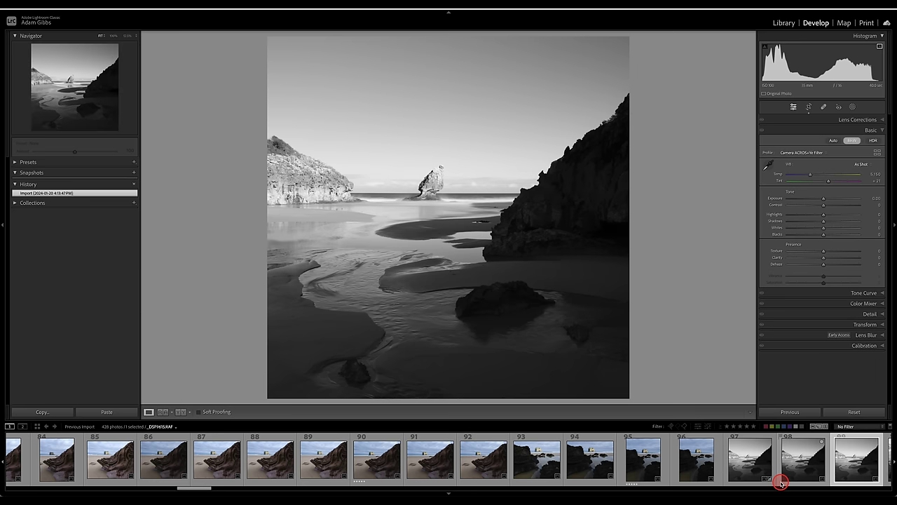
{"action": "key", "text": "5"}
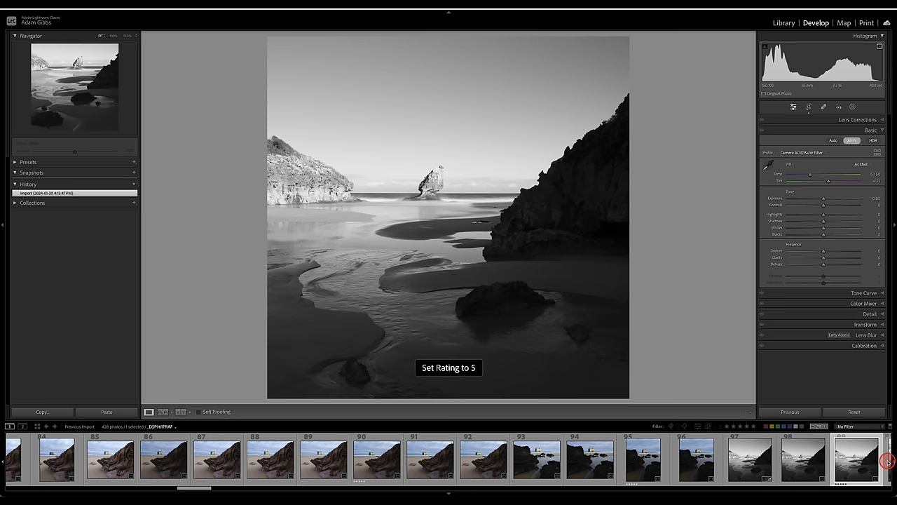
Step: Compare the black-and-white beach photo _DSF9617 with the colour version _DSF9618, and rate _DSF9618 five stars
{"action": "left_click", "coordinate": [888, 460]}
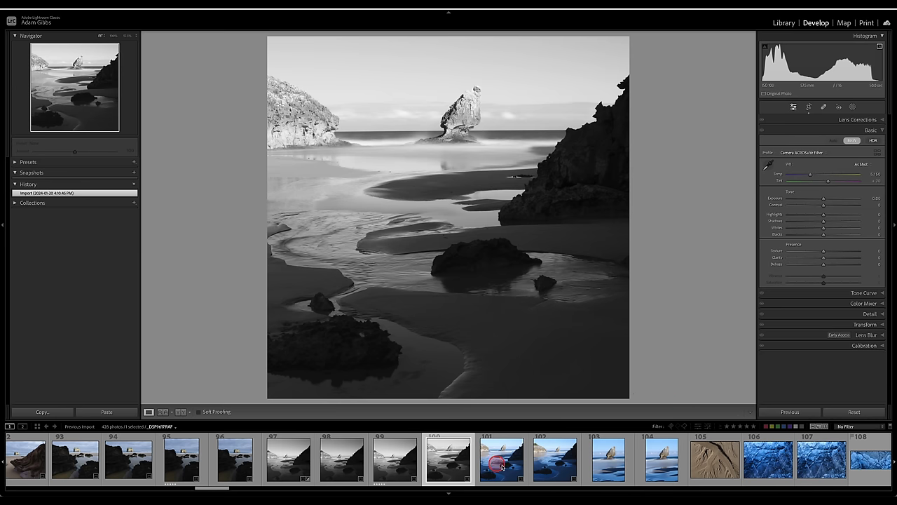
{"action": "left_click", "coordinate": [502, 465]}
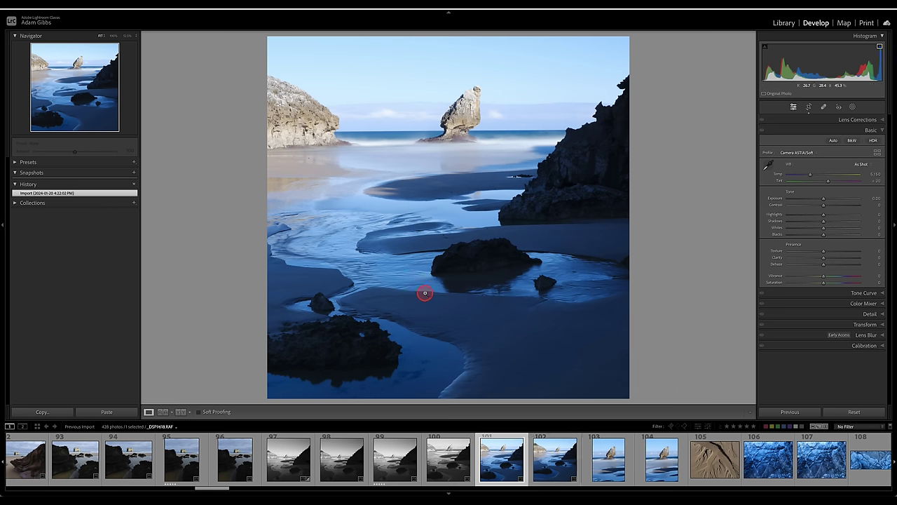
{"action": "key", "text": "5"}
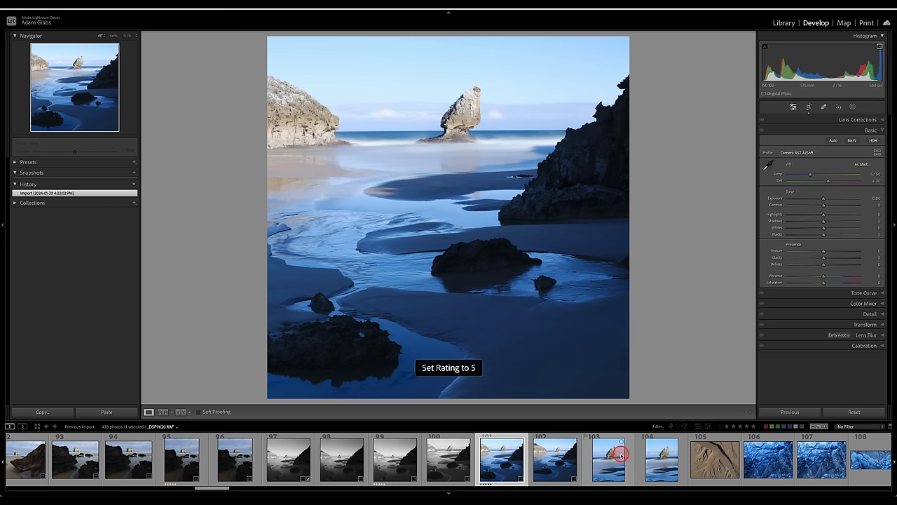
Step: Compare the vertical sea stack frames _DSF9620 and _DSF9621, and rate _DSF9620 five stars
{"action": "left_click", "coordinate": [611, 462]}
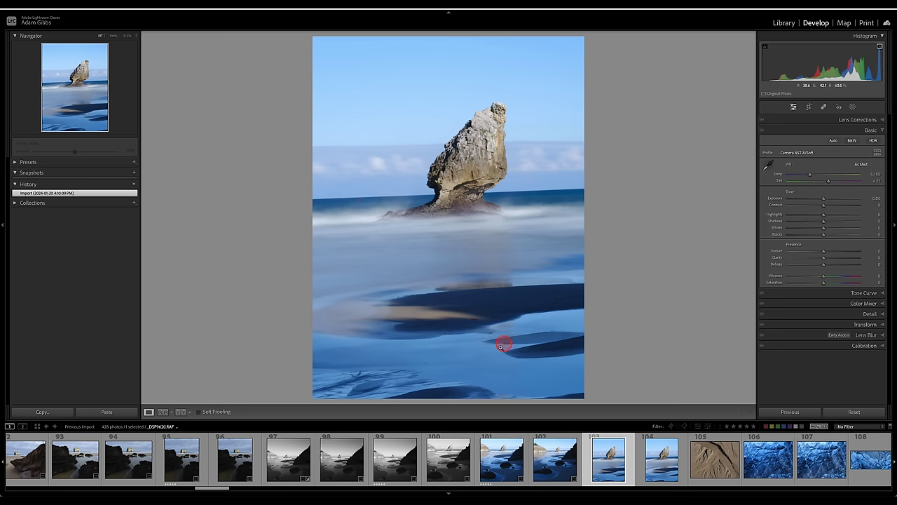
{"action": "left_click", "coordinate": [659, 463]}
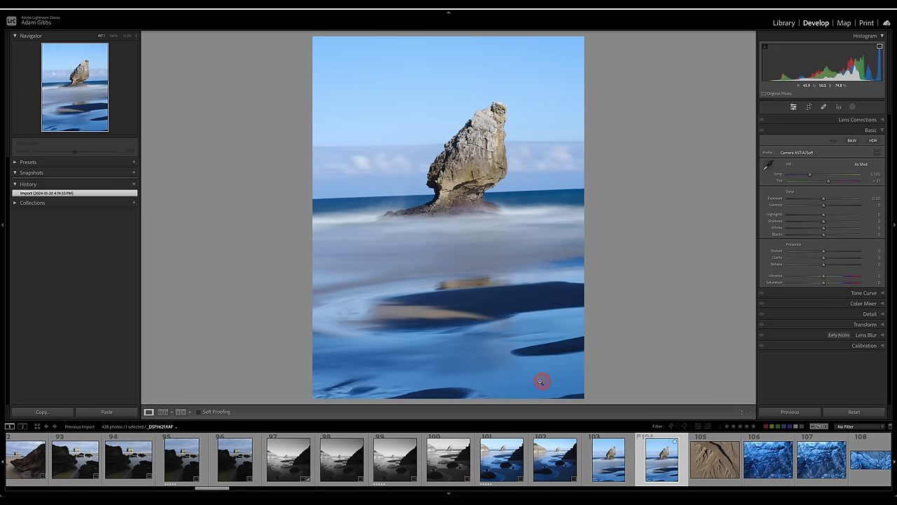
{"action": "left_click", "coordinate": [608, 465]}
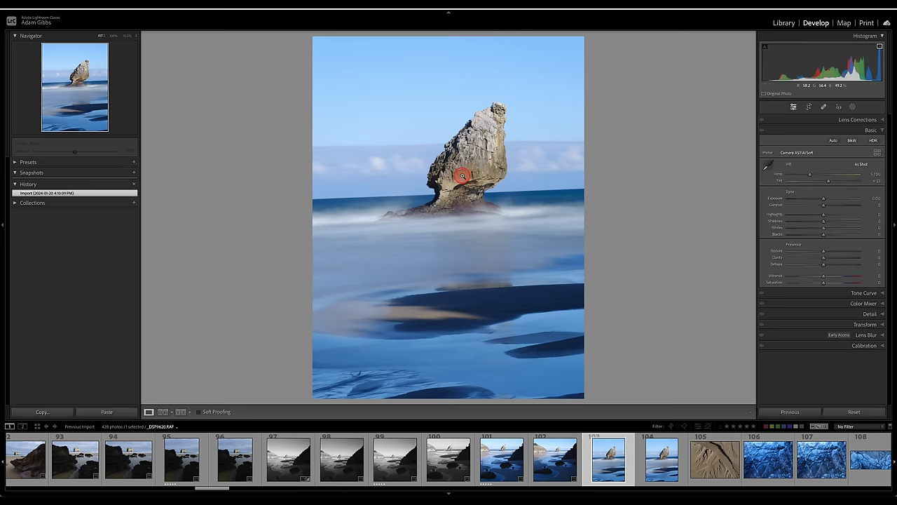
{"action": "key", "text": "5"}
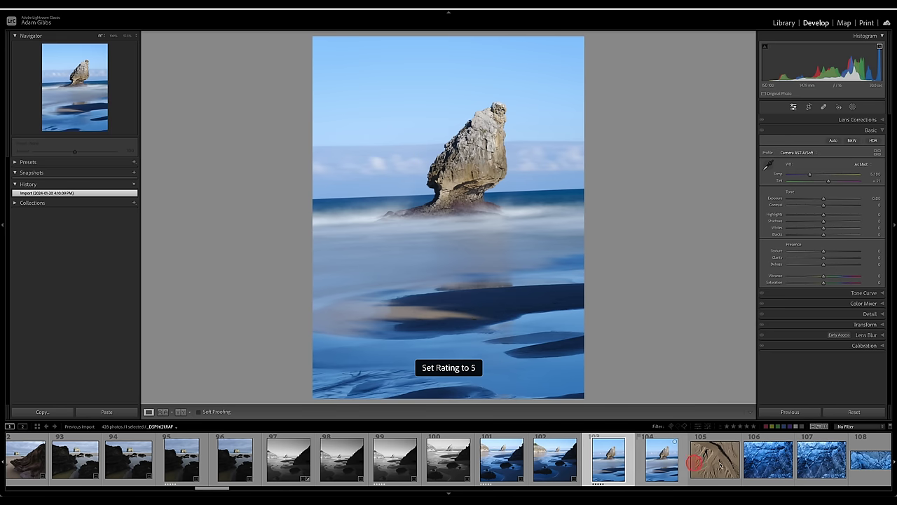
Step: Warm the white-veined rock photo _DSF9623 to a temperature of 8,264 and rate it five stars
{"action": "left_click", "coordinate": [769, 460]}
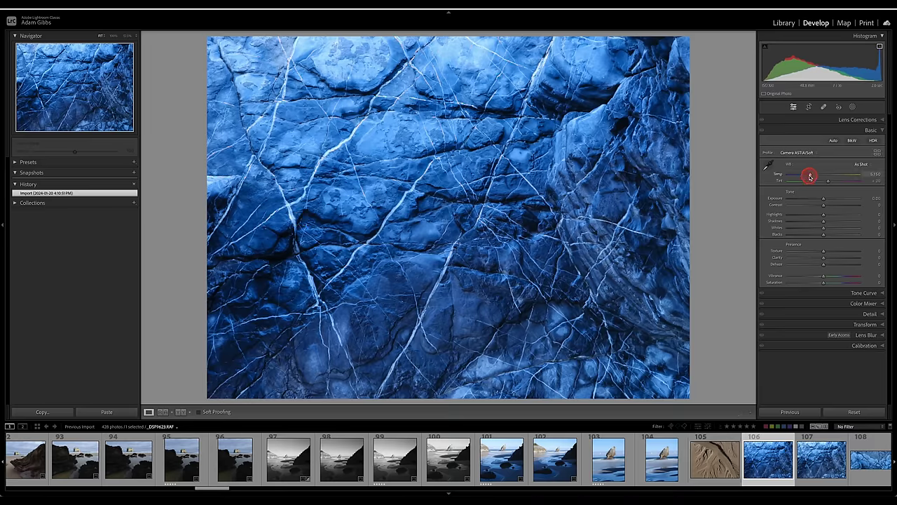
{"action": "left_click_drag", "start_coordinate": [821, 176], "coordinate": [832, 177]}
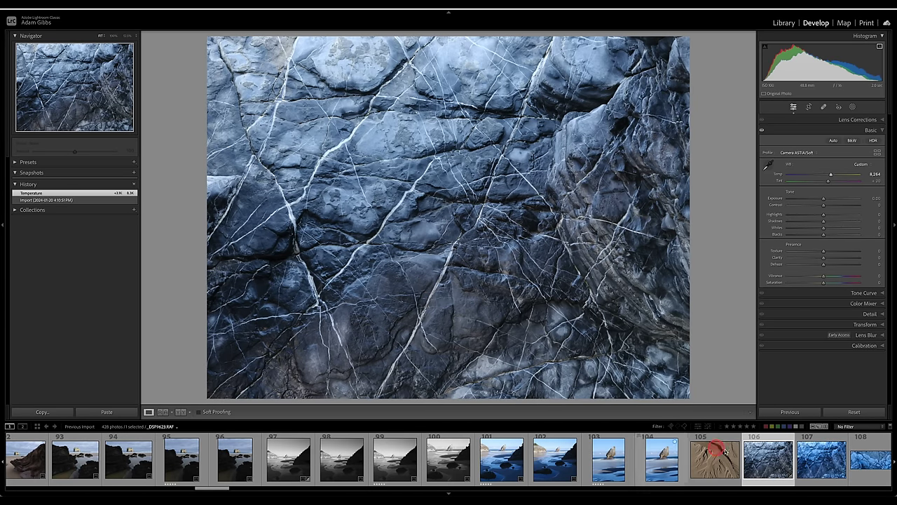
{"action": "key", "text": "5"}
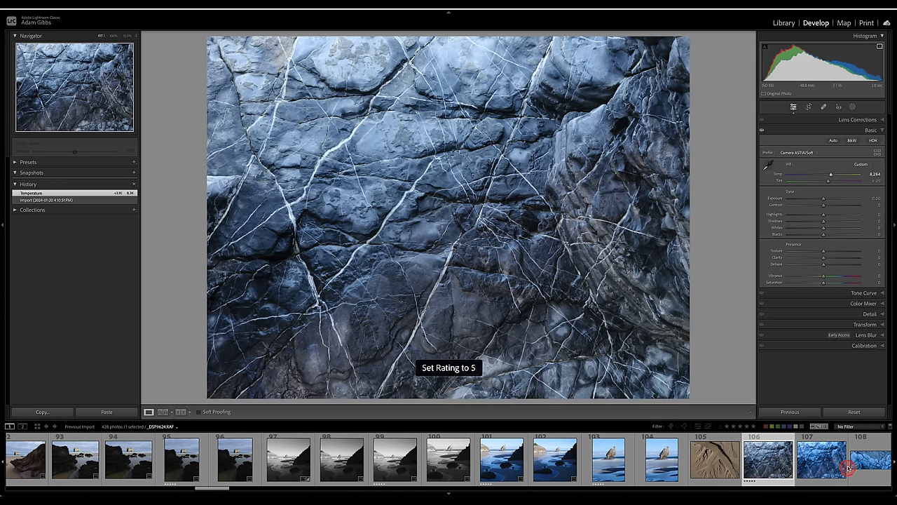
Step: Review the painted dragon photo _DSF9628 and the rocky surf frames _DSF9629 and _DSF9630
{"action": "scroll", "coordinate": [848, 468], "scroll_direction": "down", "scroll_amount": 5}
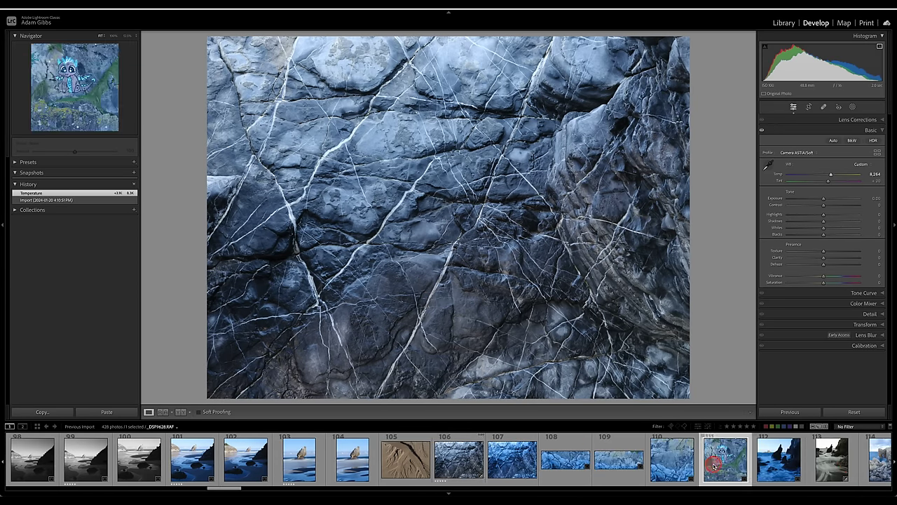
{"action": "left_click", "coordinate": [714, 466]}
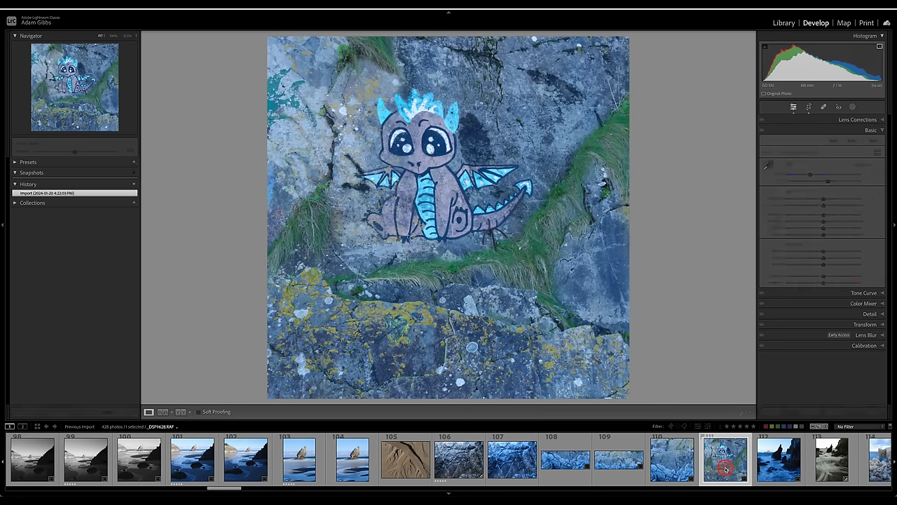
{"action": "left_click", "coordinate": [786, 462]}
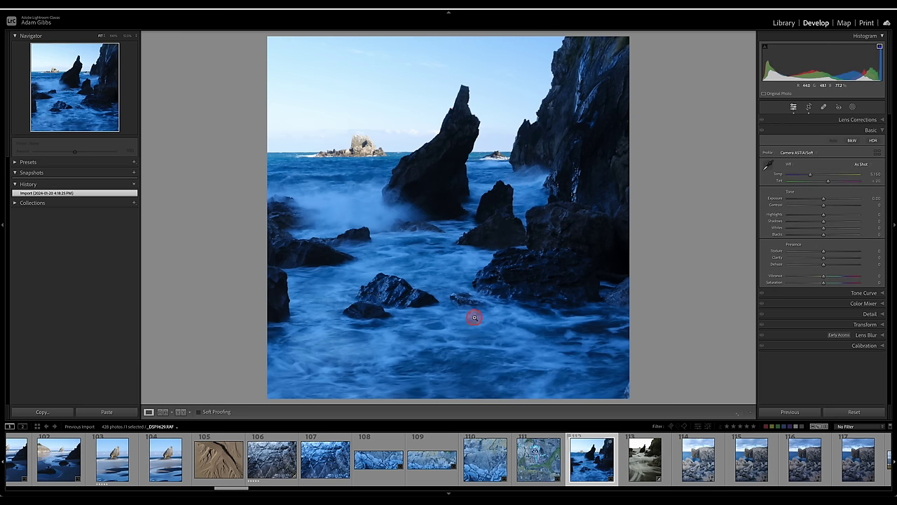
{"action": "left_click", "coordinate": [646, 469]}
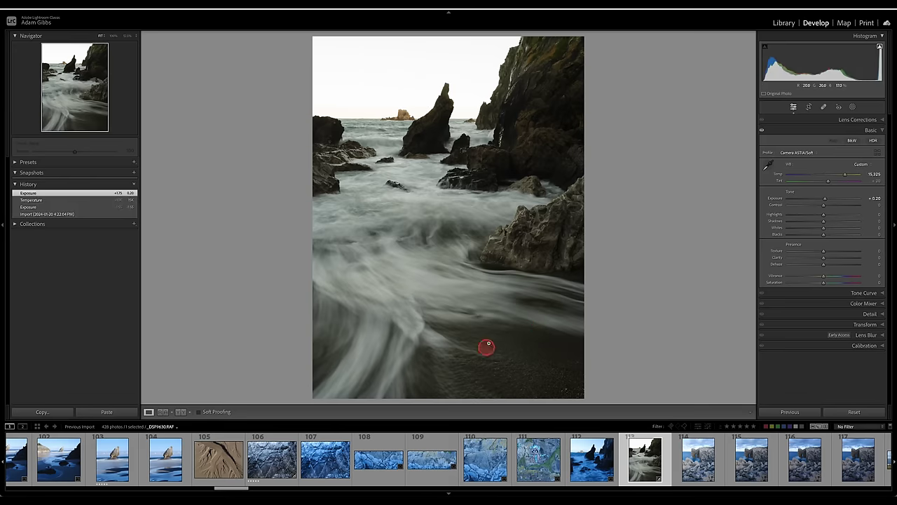
Step: Compare the rock arch frames _DSF9631 and _DSF9634, and examine the foreground and arch of _DSF9634 at 100%
{"action": "scroll", "coordinate": [662, 463], "scroll_direction": "down", "scroll_amount": 3}
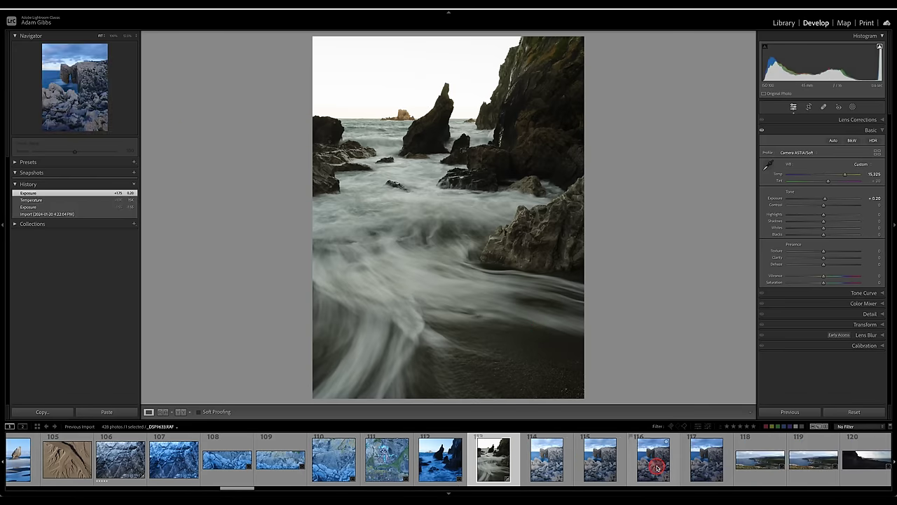
{"action": "scroll", "coordinate": [657, 466], "scroll_direction": "down", "scroll_amount": 1}
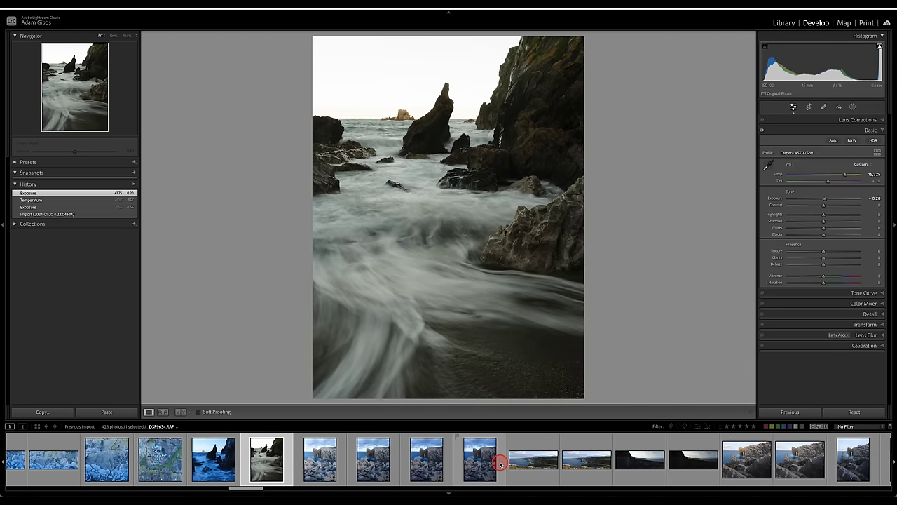
{"action": "left_click", "coordinate": [313, 464]}
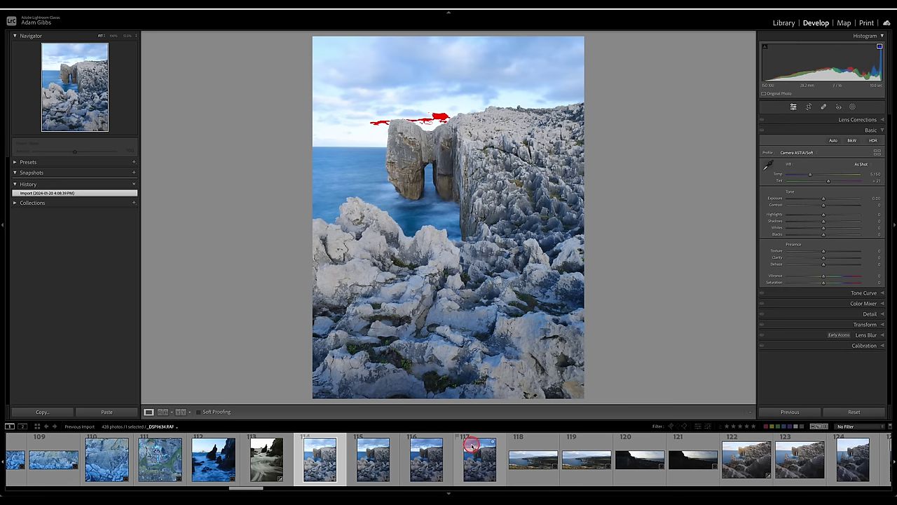
{"action": "left_click", "coordinate": [481, 469]}
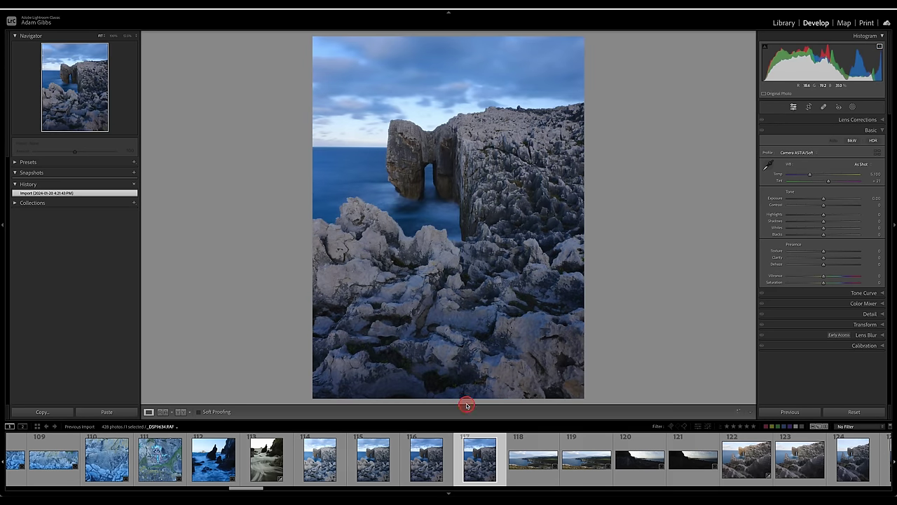
{"action": "left_click", "coordinate": [457, 351]}
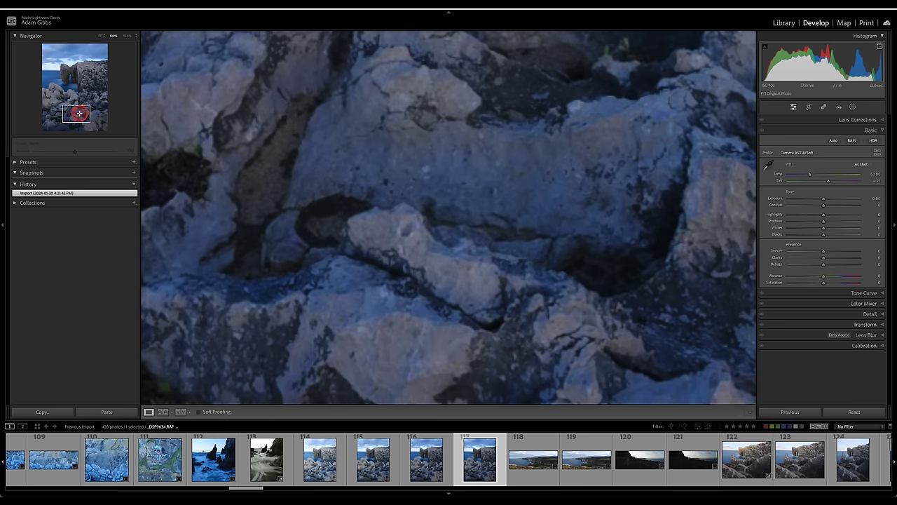
{"action": "left_click_drag", "start_coordinate": [79, 112], "coordinate": [72, 69]}
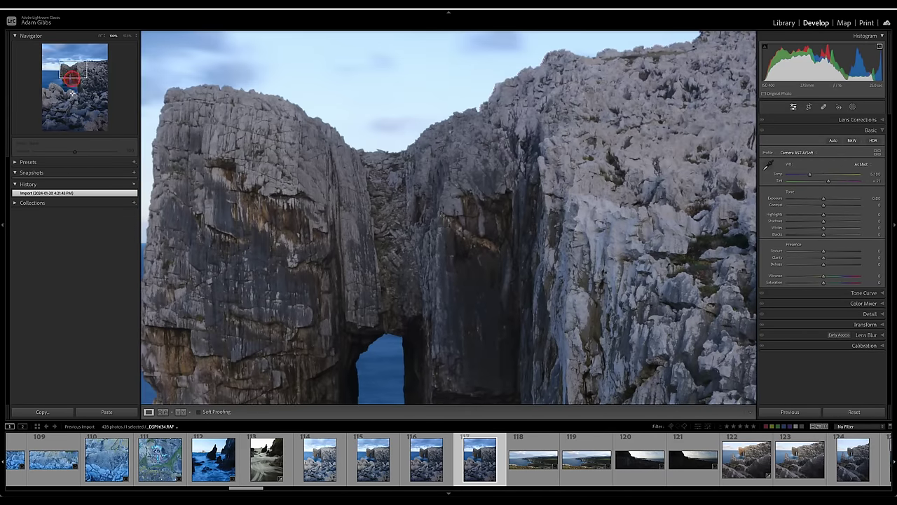
Step: Check the arch in _DSF9633 at 100%, rate the photo five stars, and return to the full-frame view
{"action": "left_click", "coordinate": [426, 459]}
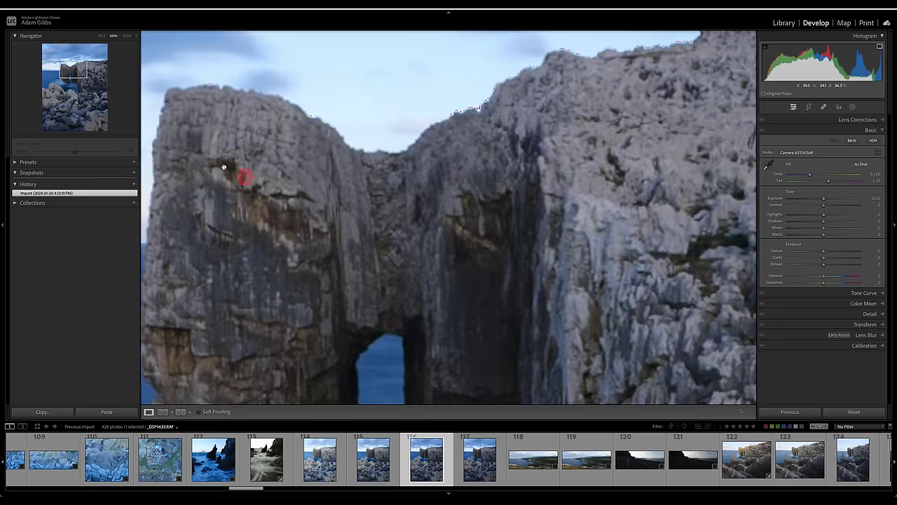
{"action": "left_click", "coordinate": [77, 71]}
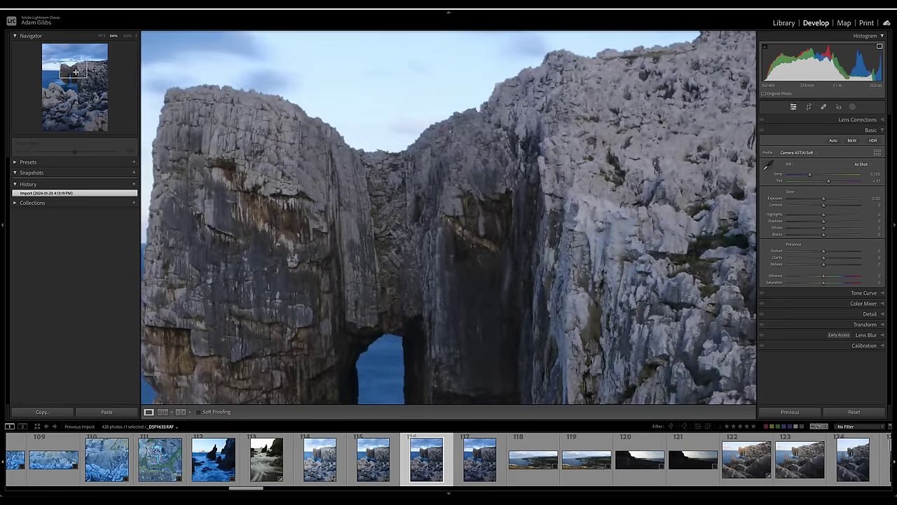
{"action": "mouse_move", "coordinate": [75, 72]}
{"action": "left_mouse_down"}
{"action": "mouse_move", "coordinate": [70, 103]}
{"action": "mouse_move", "coordinate": [64, 68]}
{"action": "mouse_move", "coordinate": [100, 90]}
{"action": "mouse_move", "coordinate": [78, 114]}
{"action": "mouse_move", "coordinate": [70, 79]}
{"action": "left_mouse_up"}
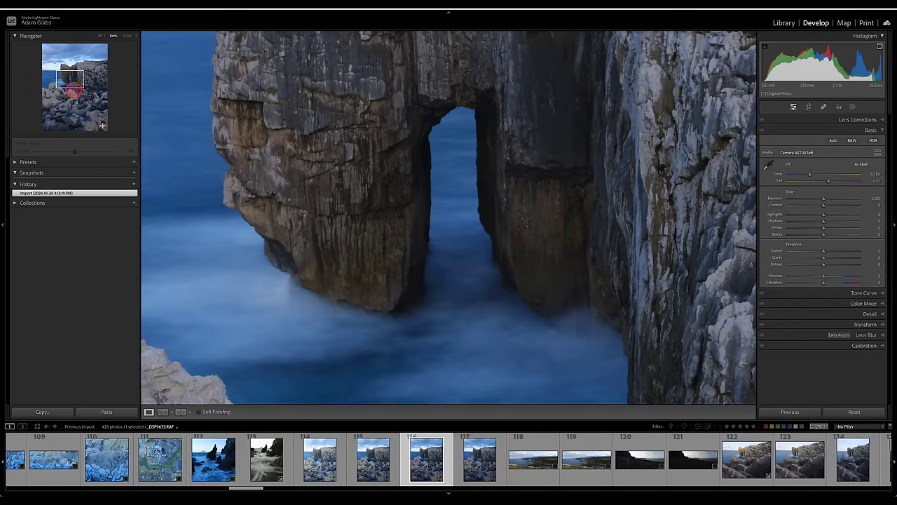
{"action": "left_click", "coordinate": [404, 470]}
{"action": "key", "text": "1"}
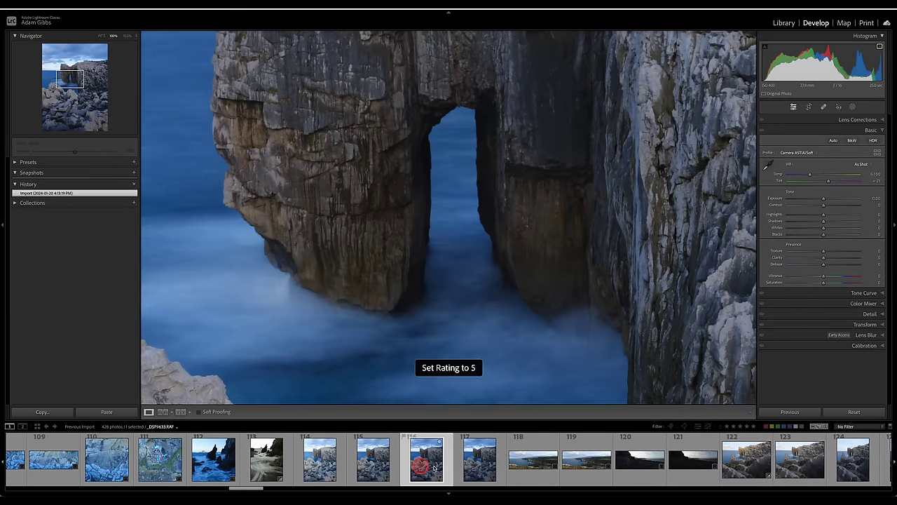
{"action": "left_click", "coordinate": [549, 358]}
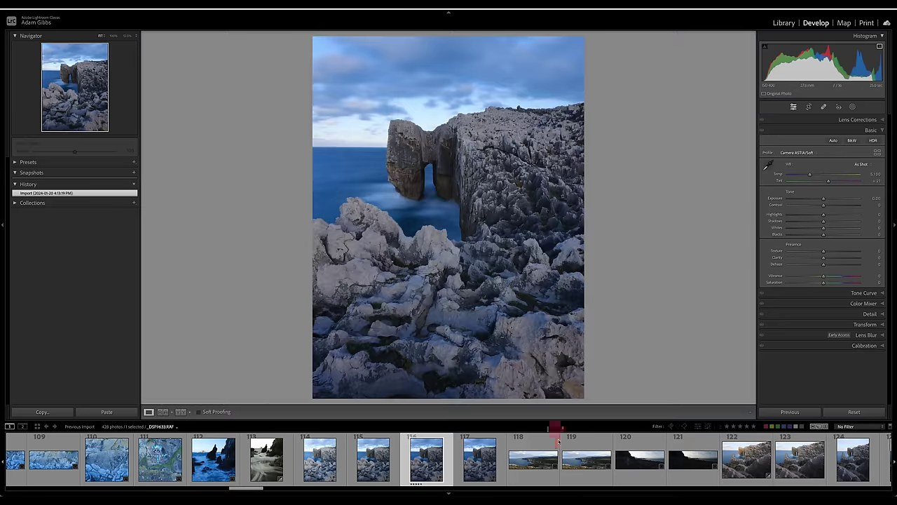
Step: Check the foreground and sunlit arch of the horizontal photo _DSF9639 at 100%, and rate it five stars
{"action": "left_click", "coordinate": [549, 465]}
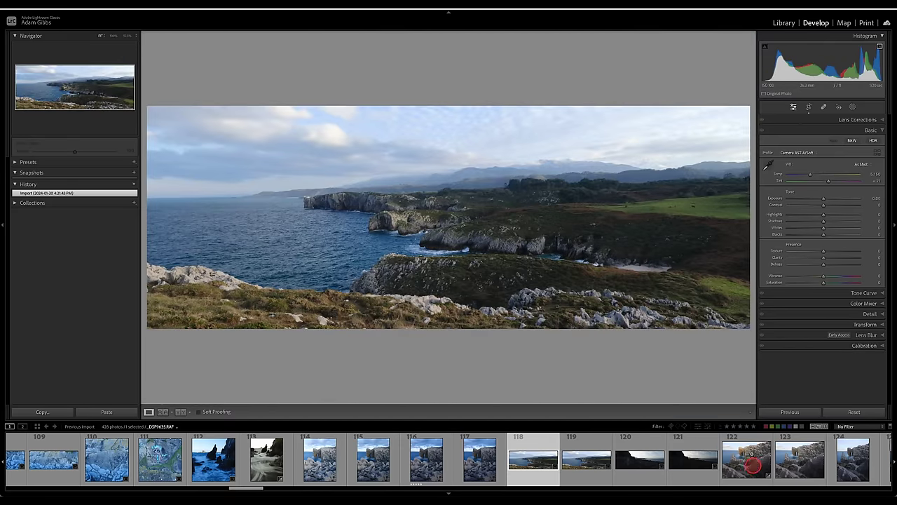
{"action": "left_click", "coordinate": [749, 455]}
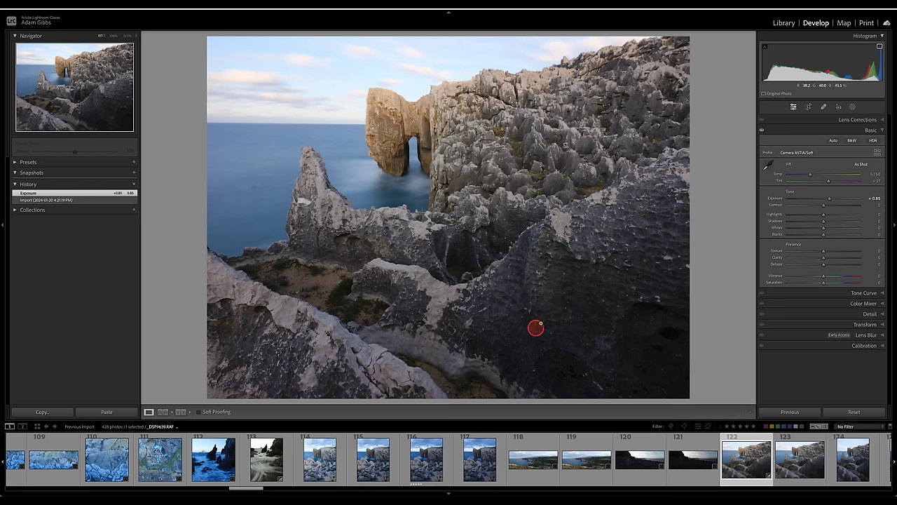
{"action": "left_click", "coordinate": [353, 368]}
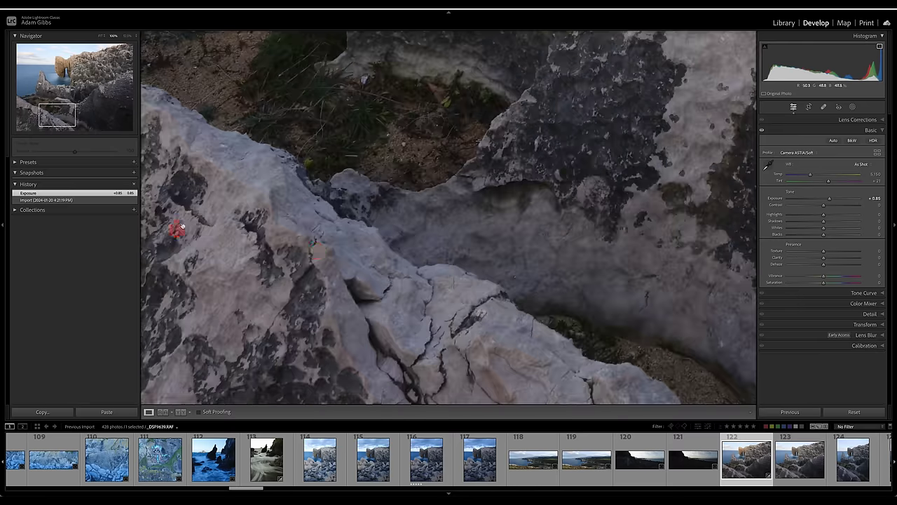
{"action": "left_click_drag", "start_coordinate": [60, 115], "coordinate": [42, 99]}
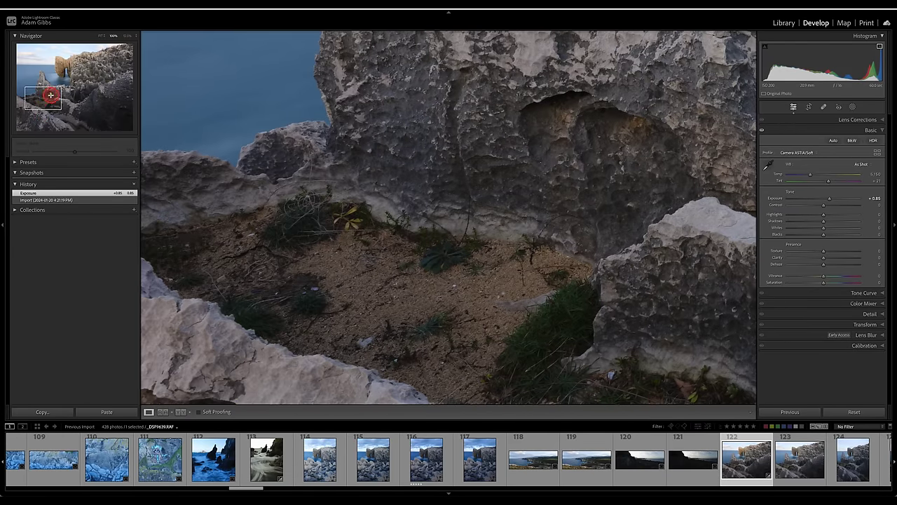
{"action": "left_click_drag", "start_coordinate": [51, 94], "coordinate": [72, 66]}
{"action": "left_click_drag", "start_coordinate": [344, 182], "coordinate": [367, 190]}
{"action": "left_click", "coordinate": [378, 201]}
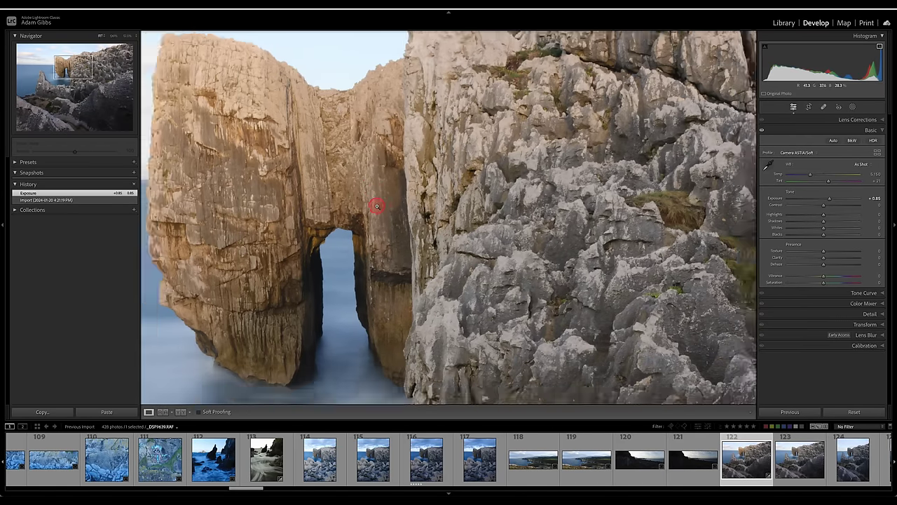
{"action": "key", "text": "5"}
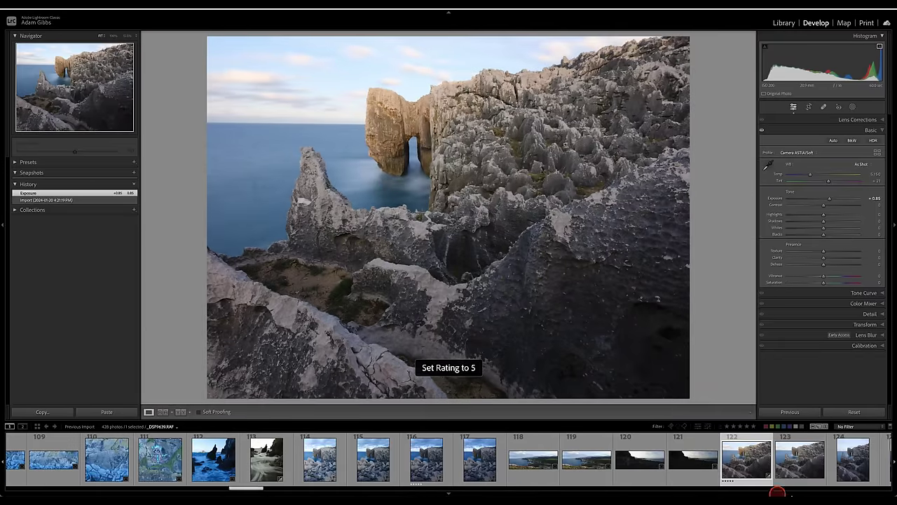
Step: Review the vertical rock arch photo _DSF9641 and rate it five stars
{"action": "left_click", "coordinate": [863, 472]}
{"action": "left_click", "coordinate": [445, 211]}
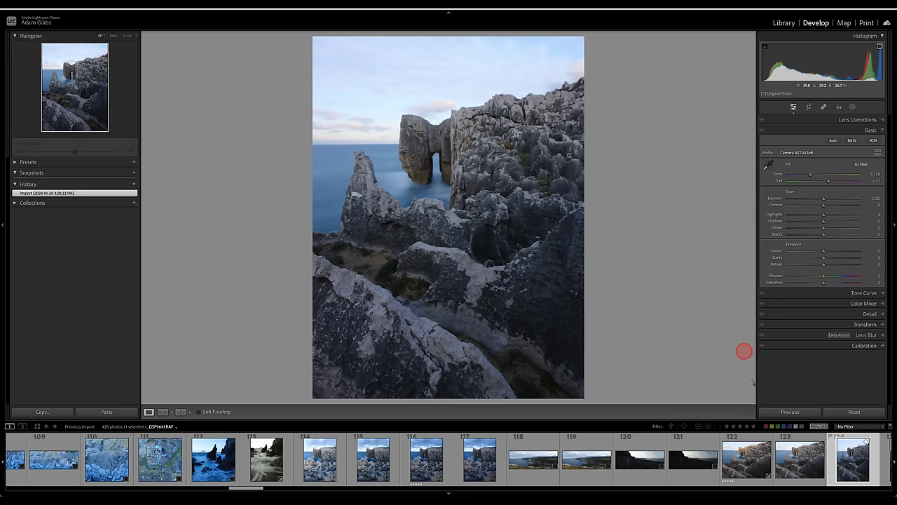
{"action": "key", "text": "5"}
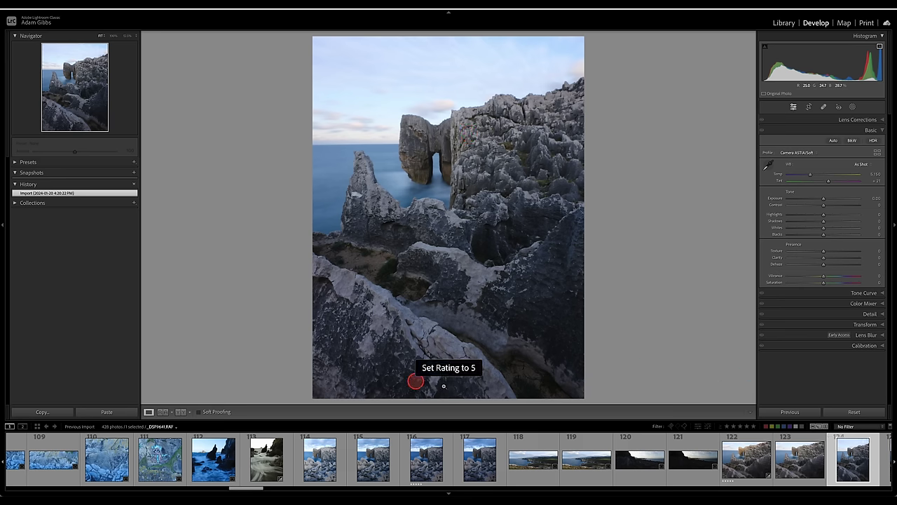
Step: Set the temperature of the twilight beach photo _DSF9645 to 6,290, and rate the panoramic beach photo _DSF9646 five stars
{"action": "scroll", "coordinate": [806, 460], "scroll_direction": "down", "scroll_amount": 3}
{"action": "scroll", "coordinate": [810, 459], "scroll_direction": "down", "scroll_amount": 2}
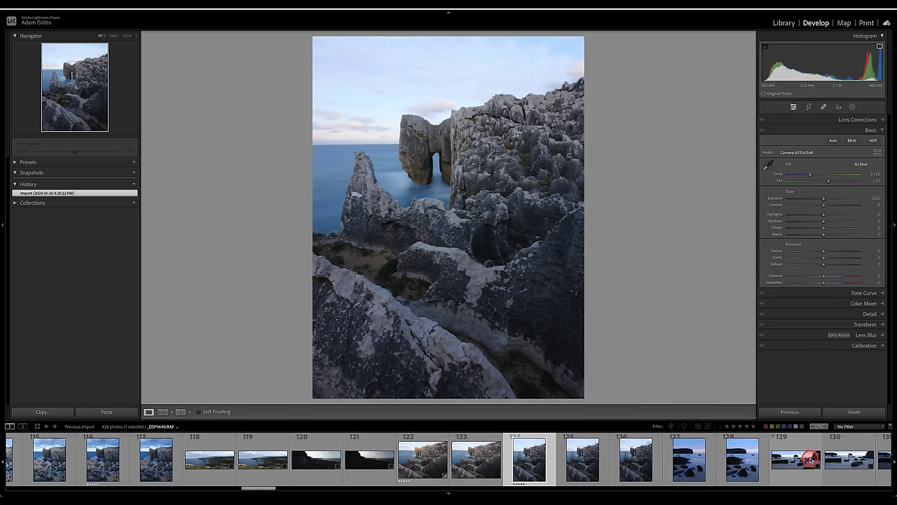
{"action": "left_click", "coordinate": [748, 471]}
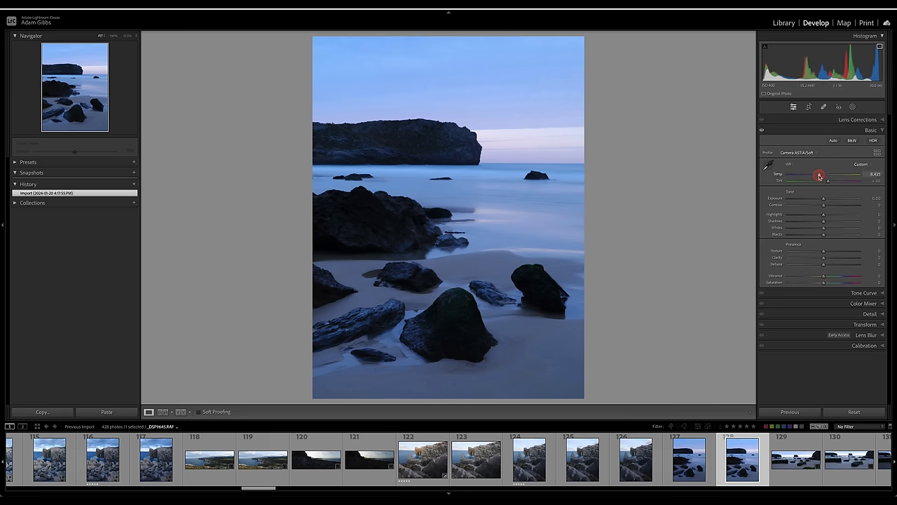
{"action": "left_click_drag", "start_coordinate": [819, 176], "coordinate": [817, 176]}
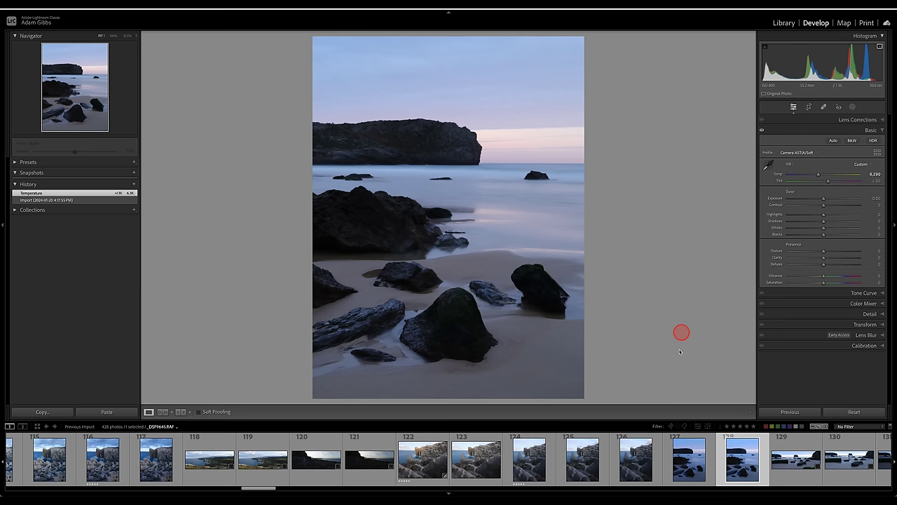
{"action": "left_click", "coordinate": [803, 462]}
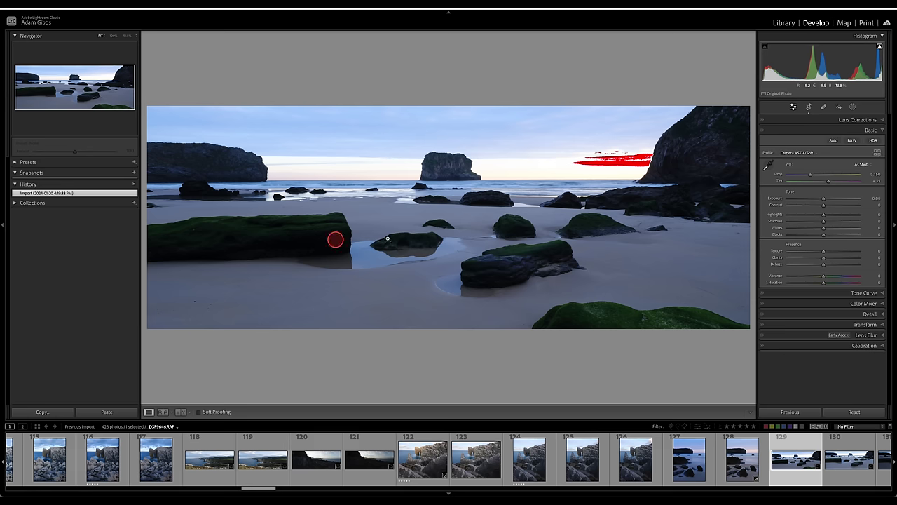
{"action": "key", "text": "5"}
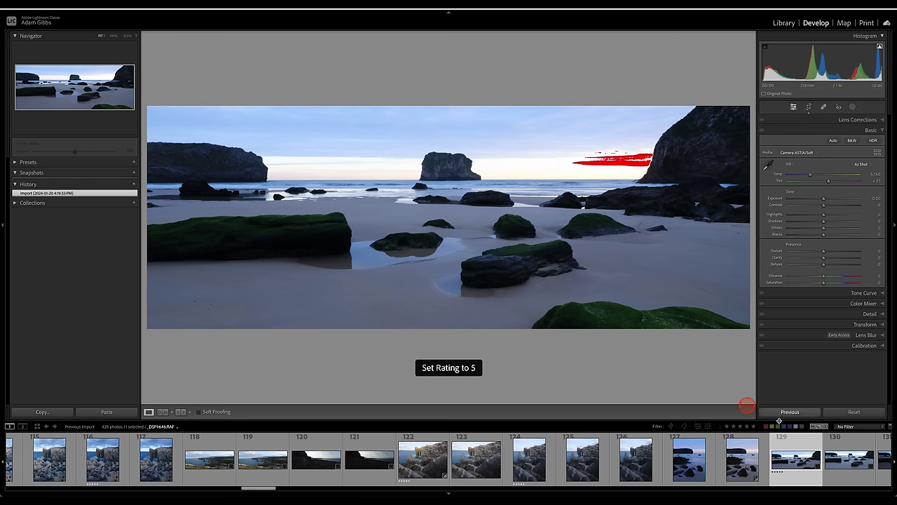
Step: Compare the panoramic beach photo _DSF9646 with the similar frames _DSF9647 and _DSF9648
{"action": "left_click", "coordinate": [850, 459]}
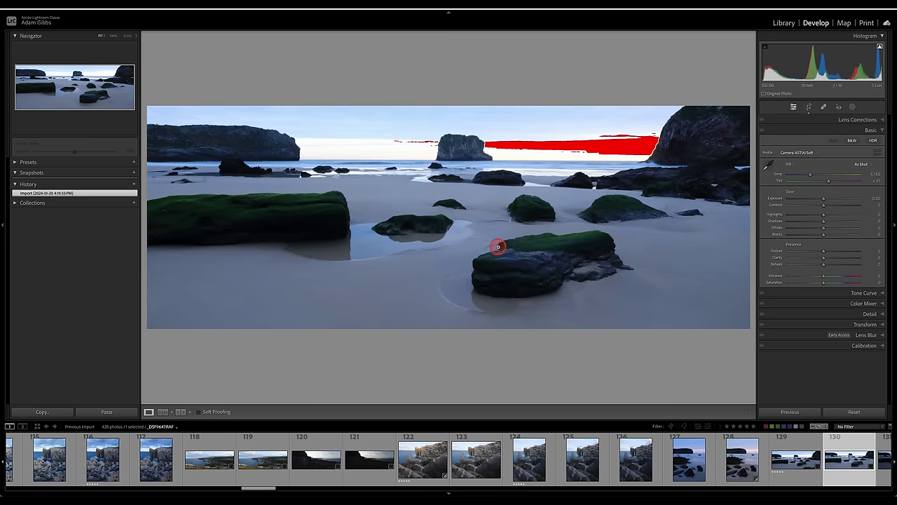
{"action": "left_click", "coordinate": [797, 460]}
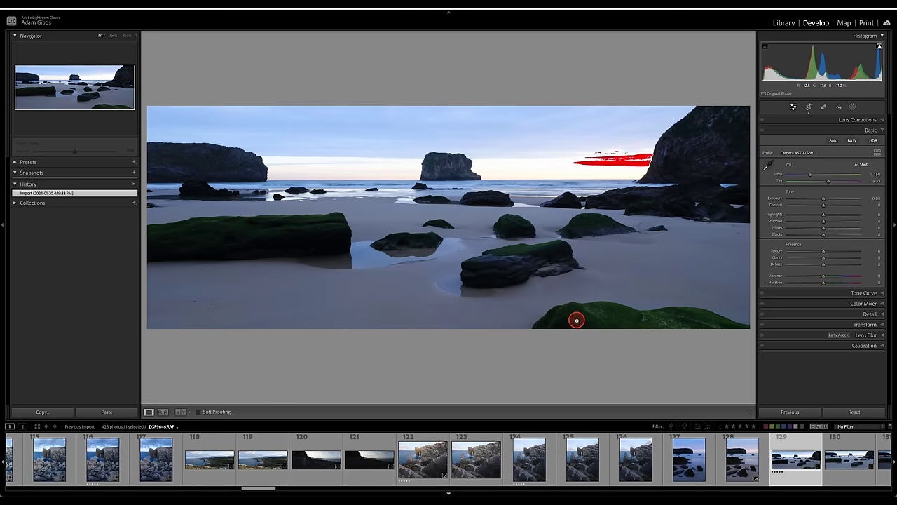
{"action": "left_click", "coordinate": [846, 461]}
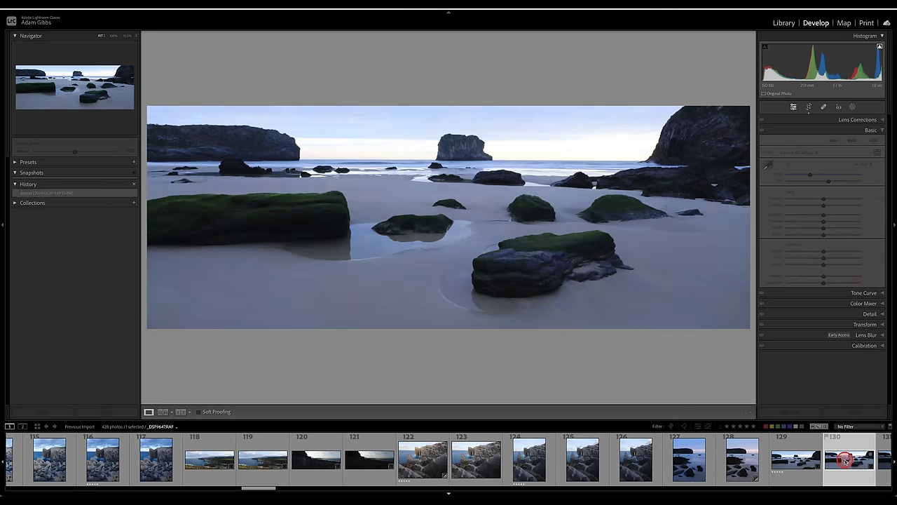
{"action": "left_click", "coordinate": [884, 460]}
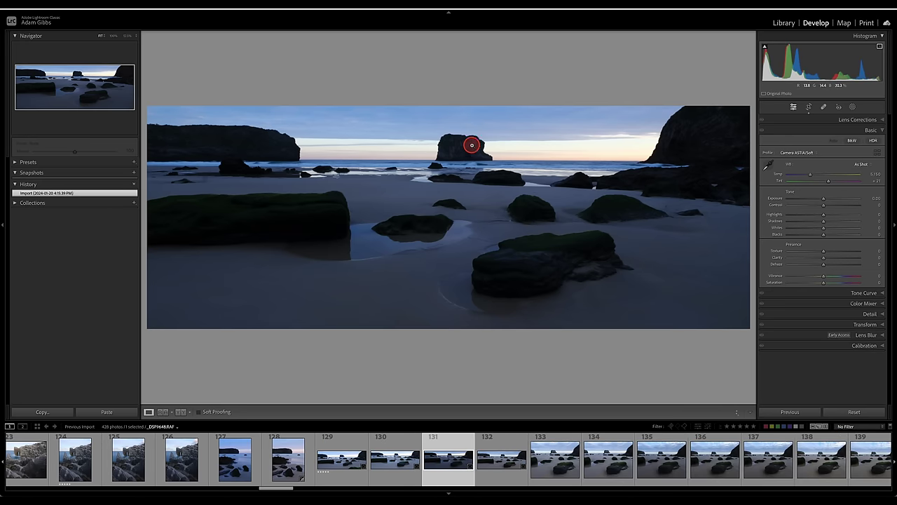
Step: Rate the two beach photos with the large mossy boulder, frame 133 and frame 140 (_DSF9657), five stars
{"action": "left_click", "coordinate": [556, 454]}
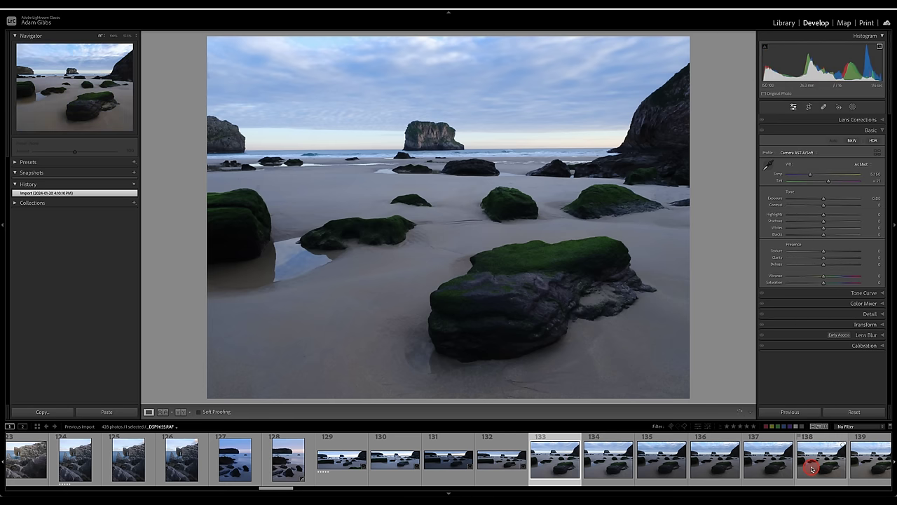
{"action": "key", "text": "5"}
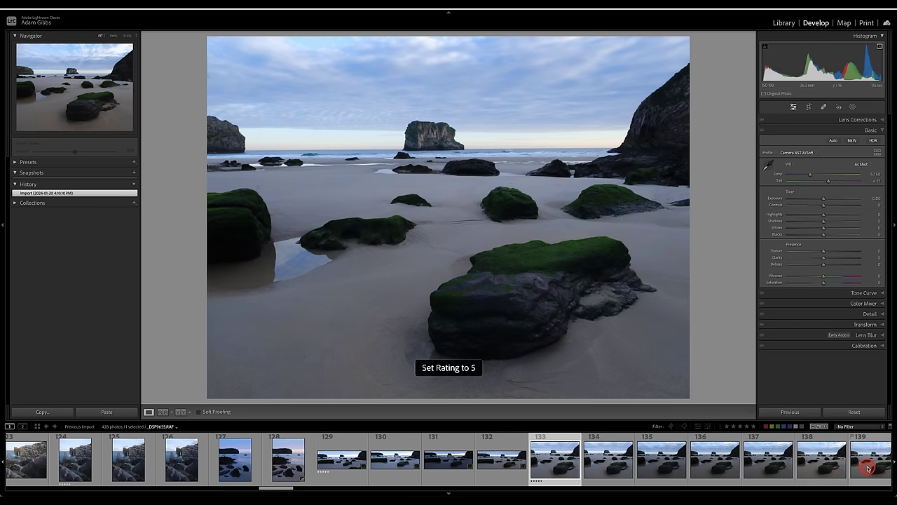
{"action": "left_click", "coordinate": [868, 468]}
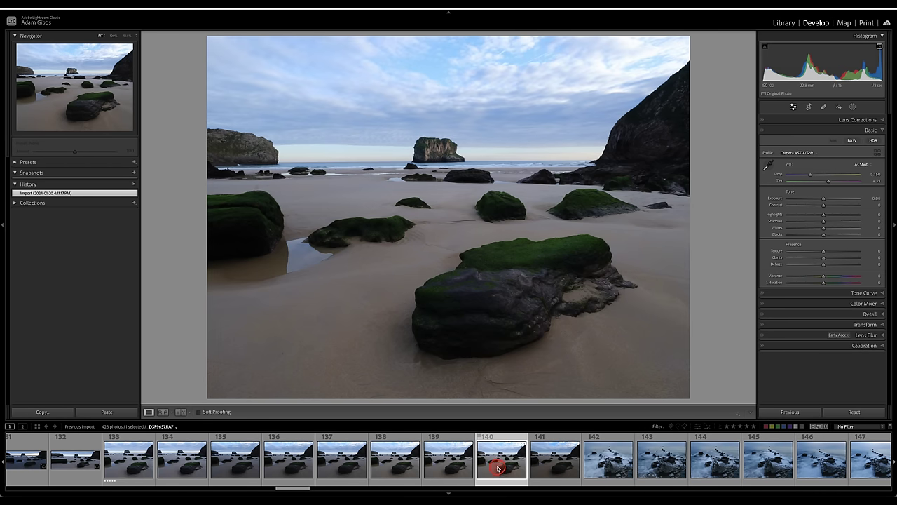
{"action": "key", "text": "5"}
Step: Compare the long-exposure rock ridge photos from frames 142 to 147, and rate the vertical photo _DSF9667 five stars
{"action": "scroll", "coordinate": [659, 472], "scroll_direction": "down", "scroll_amount": 5}
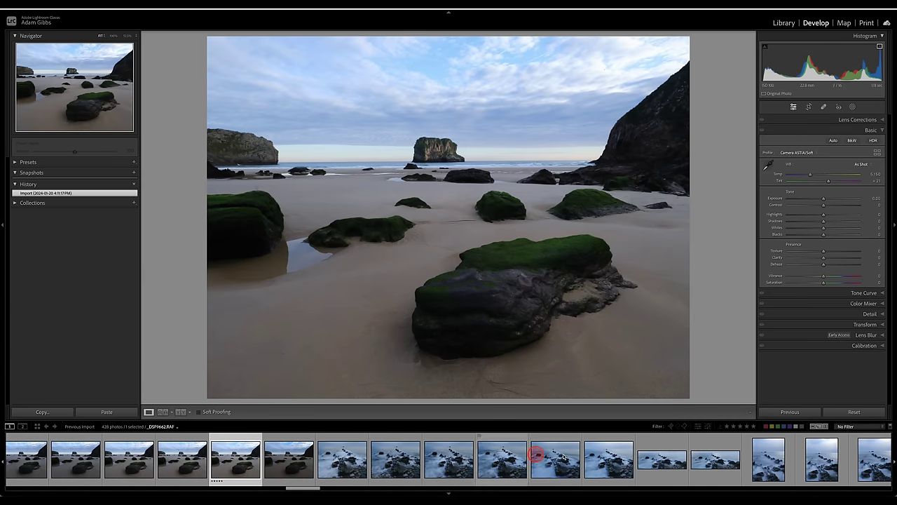
{"action": "scroll", "coordinate": [634, 457], "scroll_direction": "down", "scroll_amount": 3}
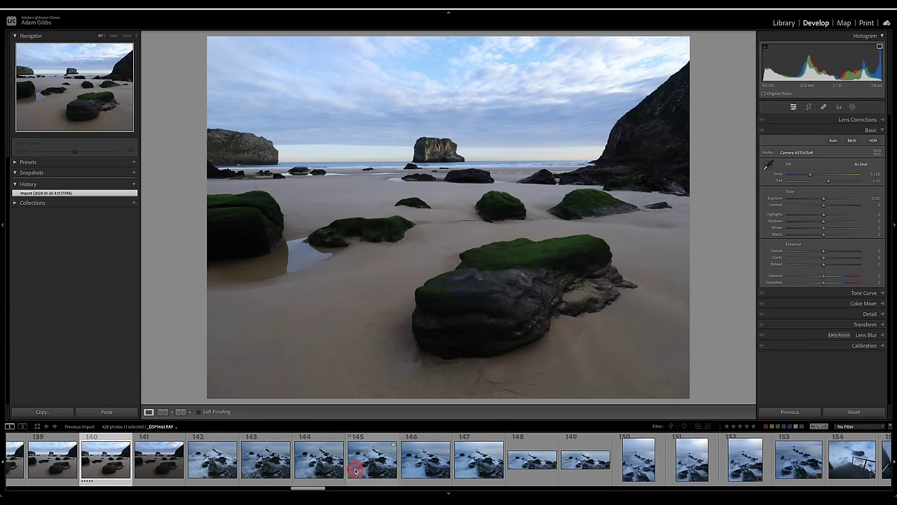
{"action": "left_click", "coordinate": [212, 462]}
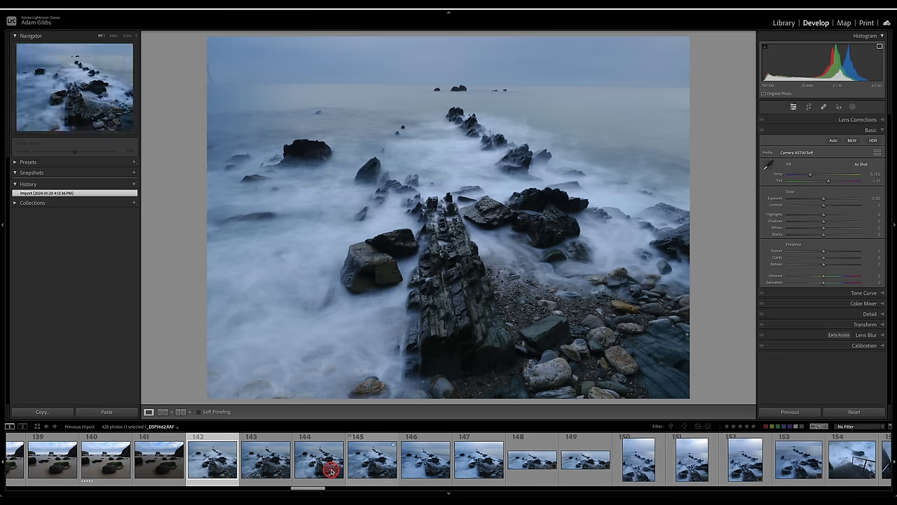
{"action": "left_click", "coordinate": [371, 471]}
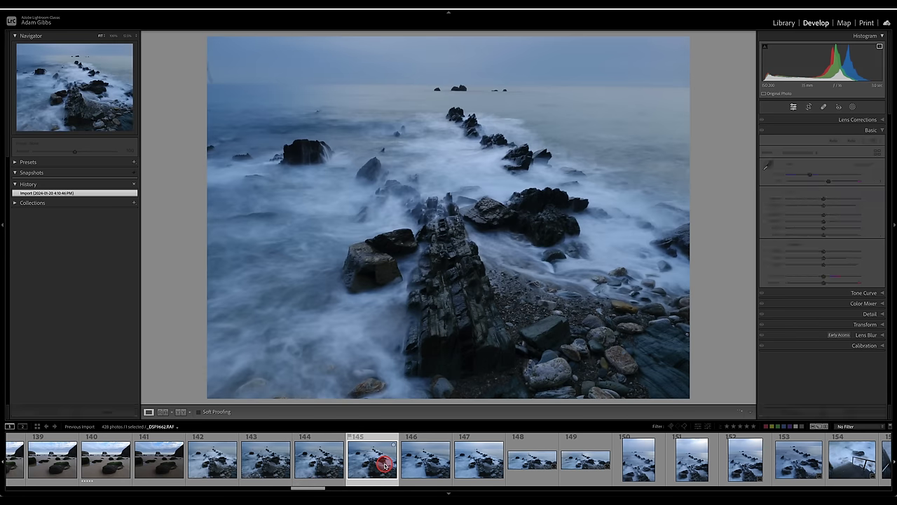
{"action": "left_click", "coordinate": [424, 466]}
{"action": "left_click", "coordinate": [479, 461]}
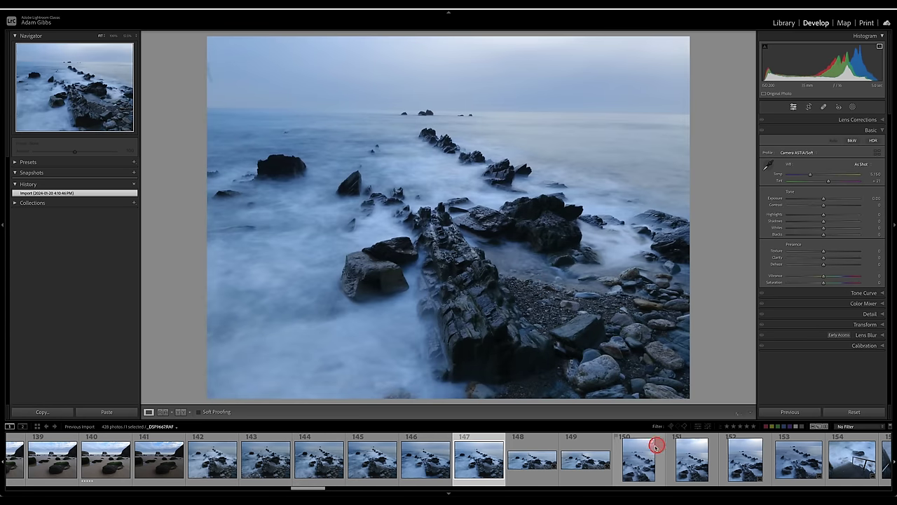
{"action": "left_click", "coordinate": [638, 457]}
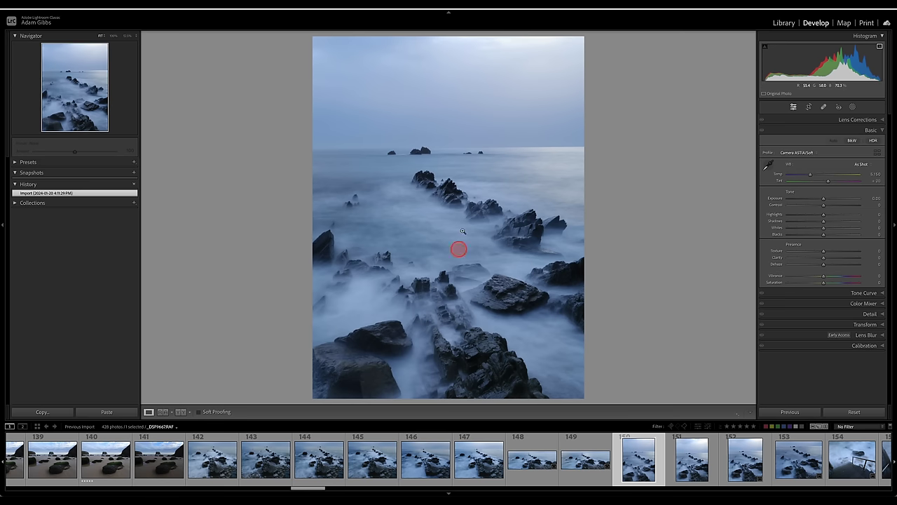
{"action": "key", "text": "5"}
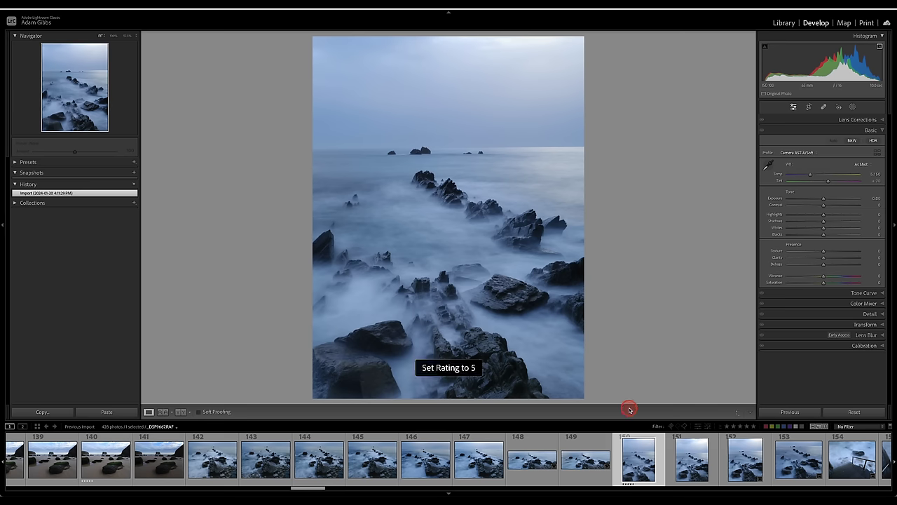
Step: Review the long-exposure rock ridge photo _DSF9670 and the seaside stairway photo _DSF9674
{"action": "left_click", "coordinate": [798, 475]}
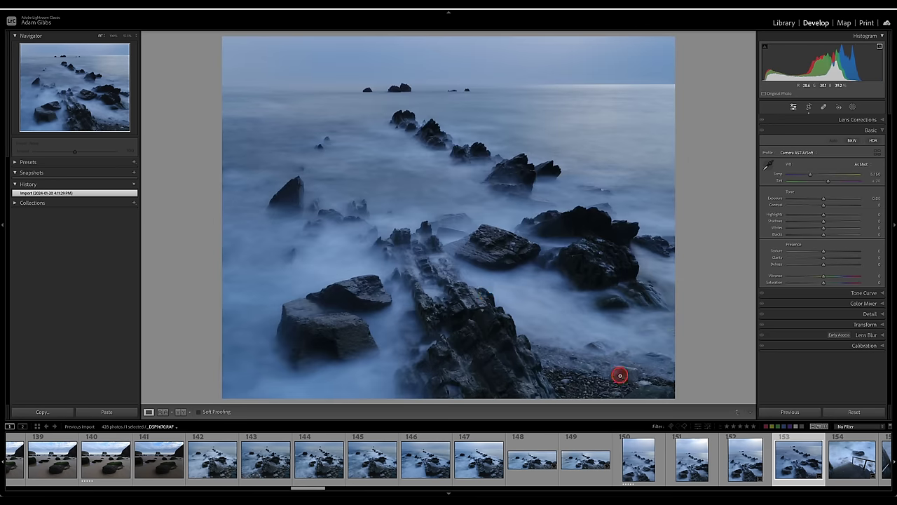
{"action": "key", "text": "Right"}
{"action": "key", "text": "Right"}
{"action": "key", "text": "Right"}
{"action": "key", "text": "Right"}
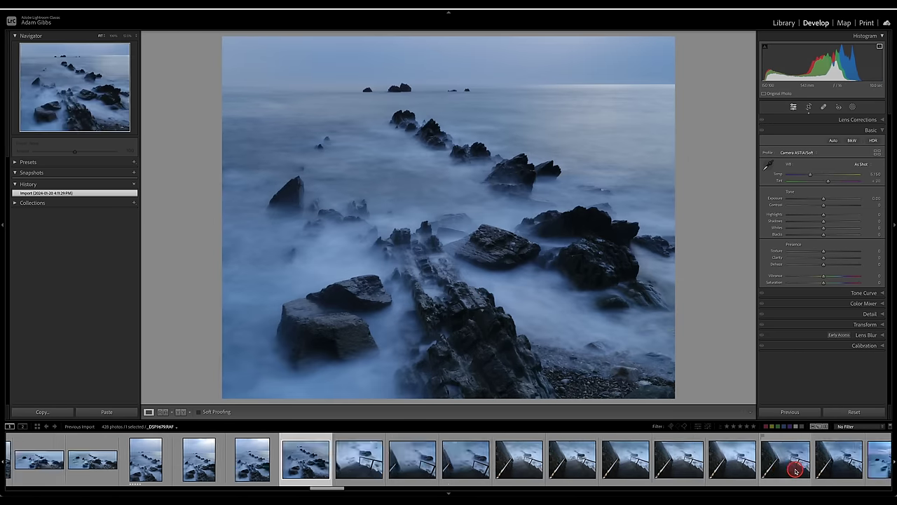
{"action": "left_click", "coordinate": [528, 466]}
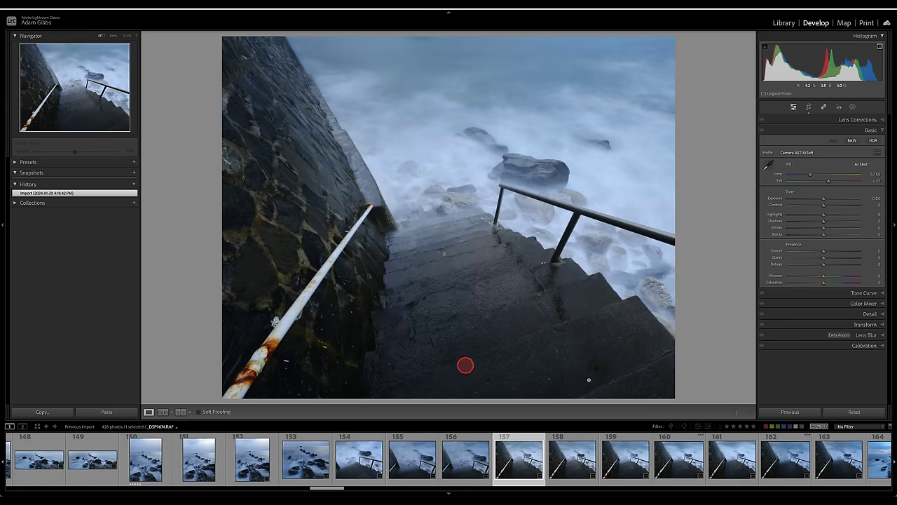
Step: Rate the panoramic rock ridge photo _DSF9681 and the cloudy-sky version _DSF9685 five stars
{"action": "scroll", "coordinate": [749, 470], "scroll_direction": "down", "scroll_amount": 7}
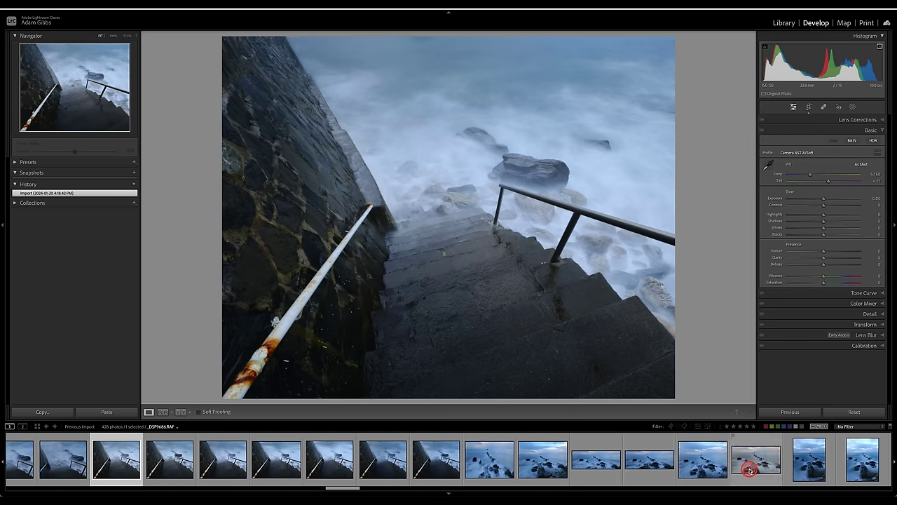
{"action": "left_click", "coordinate": [505, 461]}
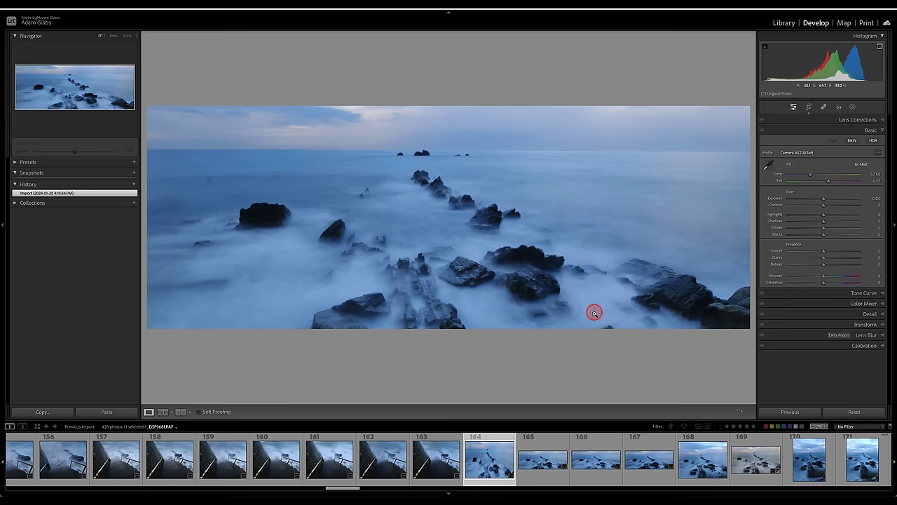
{"action": "key", "text": "5"}
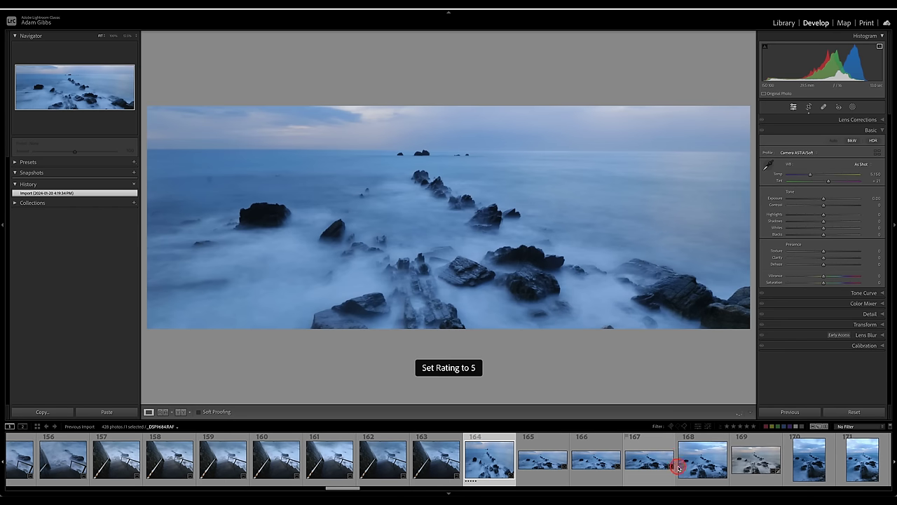
{"action": "left_click", "coordinate": [702, 468]}
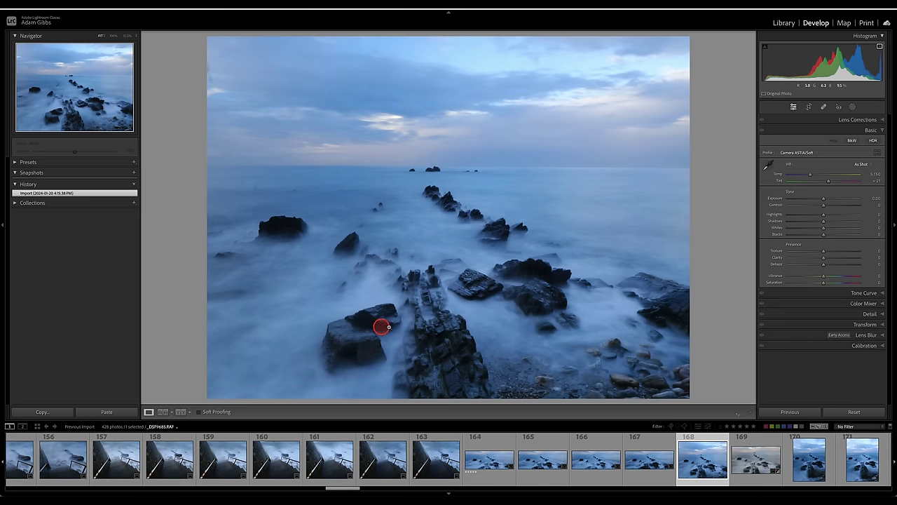
{"action": "key", "text": "5"}
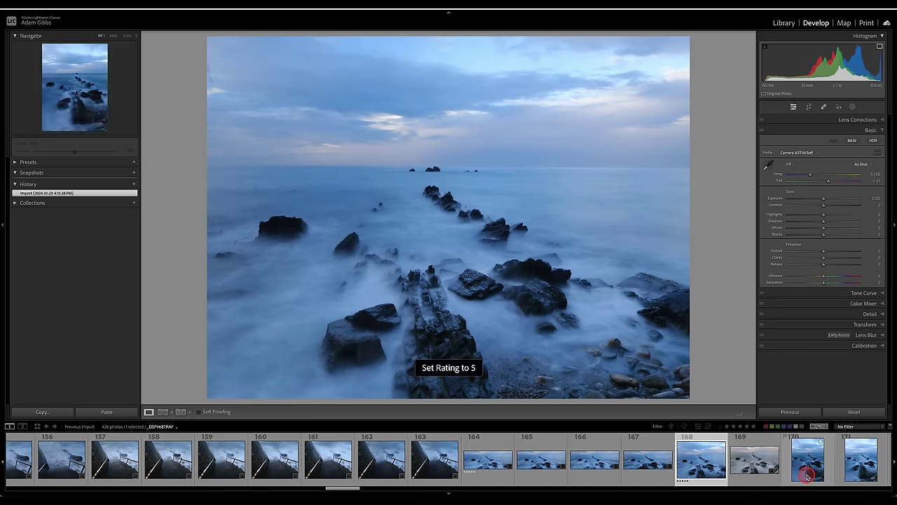
Step: Compare the wave-washed stairway photos _DSF9691, _DSF9693 and _DSF9696, and rate _DSF9697 five stars
{"action": "scroll", "coordinate": [799, 469], "scroll_direction": "down", "scroll_amount": 3}
{"action": "scroll", "coordinate": [808, 474], "scroll_direction": "down", "scroll_amount": 3}
{"action": "scroll", "coordinate": [809, 474], "scroll_direction": "down", "scroll_amount": 2}
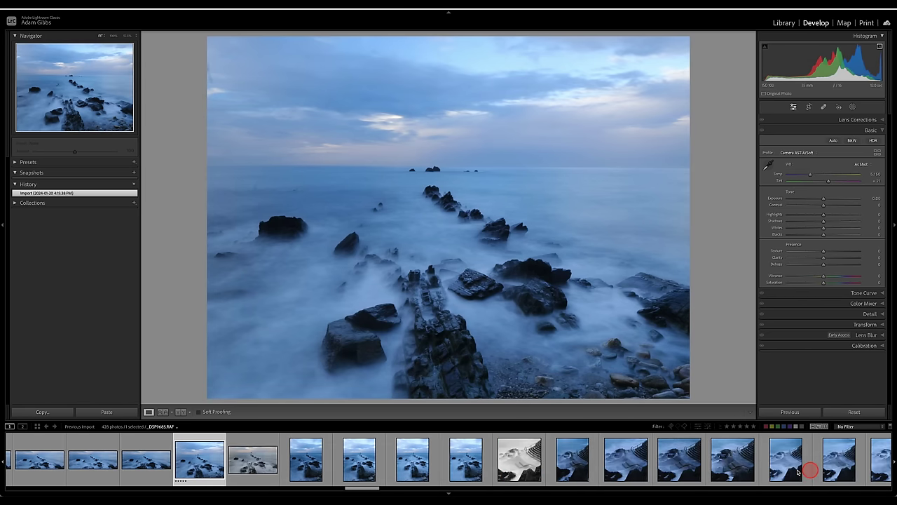
{"action": "left_click", "coordinate": [527, 462]}
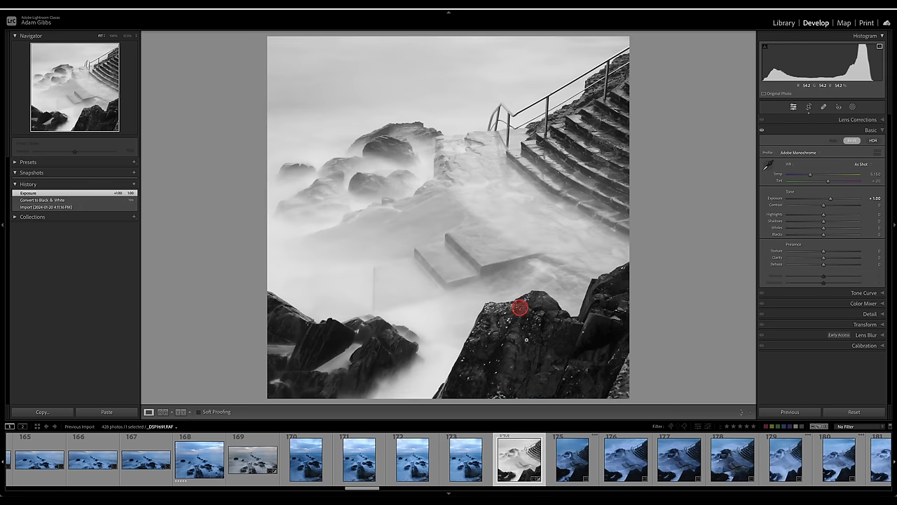
{"action": "left_click", "coordinate": [629, 470]}
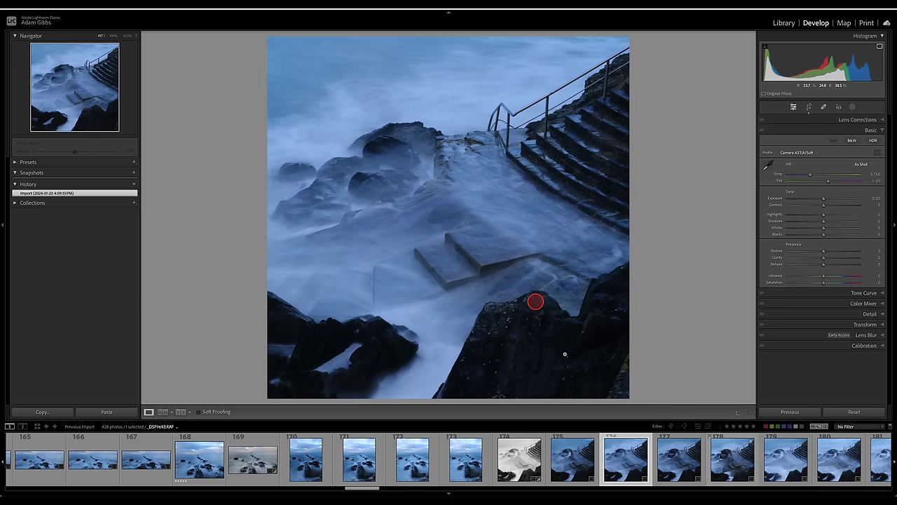
{"action": "left_click", "coordinate": [783, 462]}
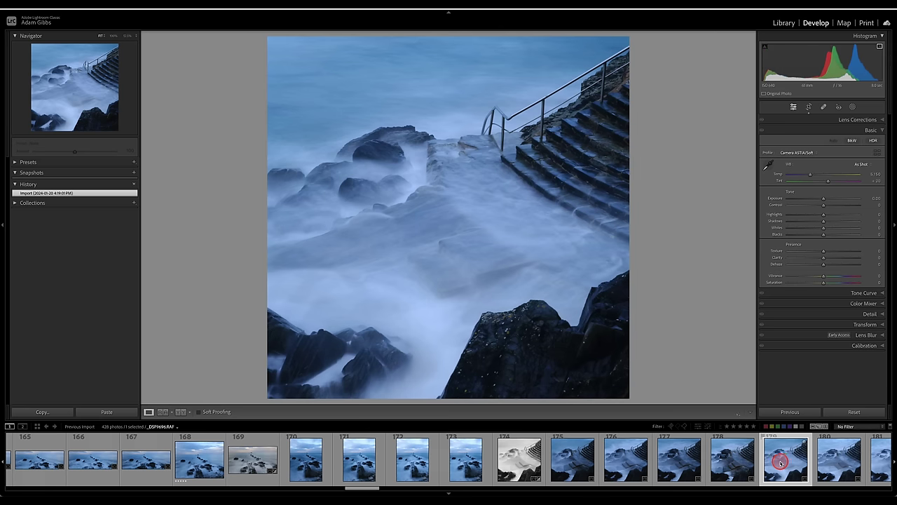
{"action": "left_click", "coordinate": [832, 464]}
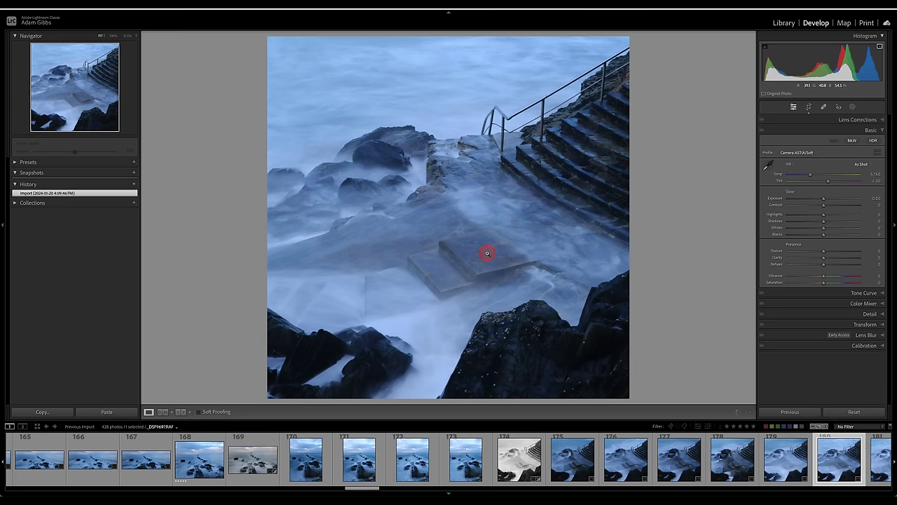
{"action": "key", "text": "5"}
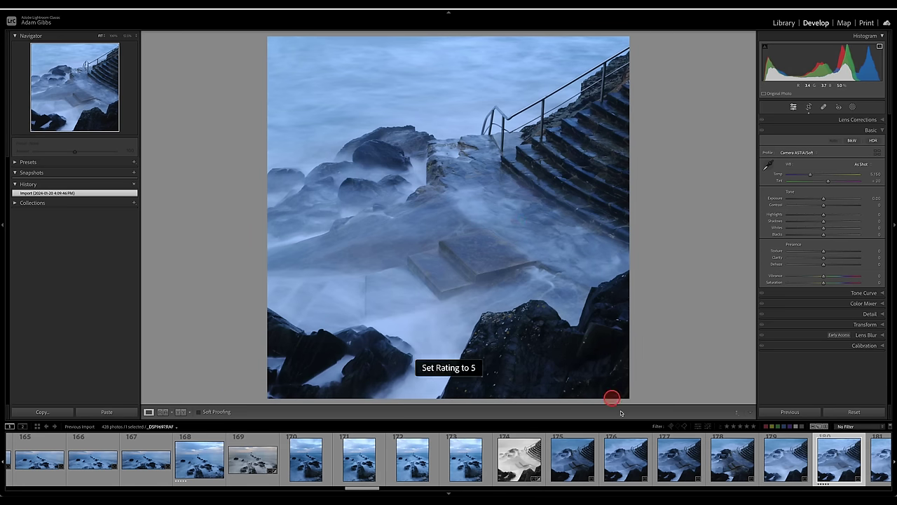
Step: Skip ahead to the layered rock photos, check the detail of _DSF9711 at 100%, and return to the full-frame view
{"action": "left_click", "coordinate": [805, 458]}
{"action": "key", "text": "Right"}
{"action": "key", "text": "Right"}
{"action": "key", "text": "Right"}
{"action": "key", "text": "Right"}
{"action": "key", "text": "Right"}
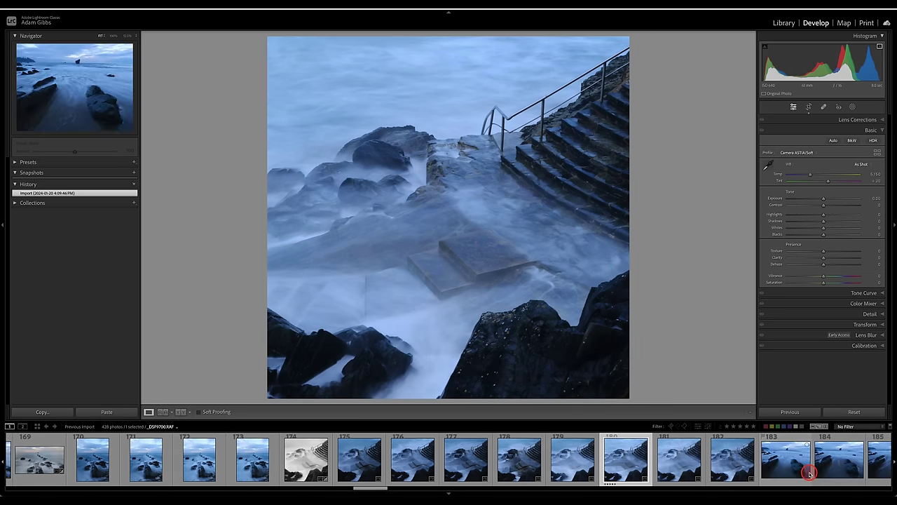
{"action": "key", "text": "Right"}
{"action": "key", "text": "Right"}
{"action": "key", "text": "Right"}
{"action": "key", "text": "Right"}
{"action": "key", "text": "Right"}
{"action": "key", "text": "Right"}
{"action": "key", "text": "Right"}
{"action": "key", "text": "Right"}
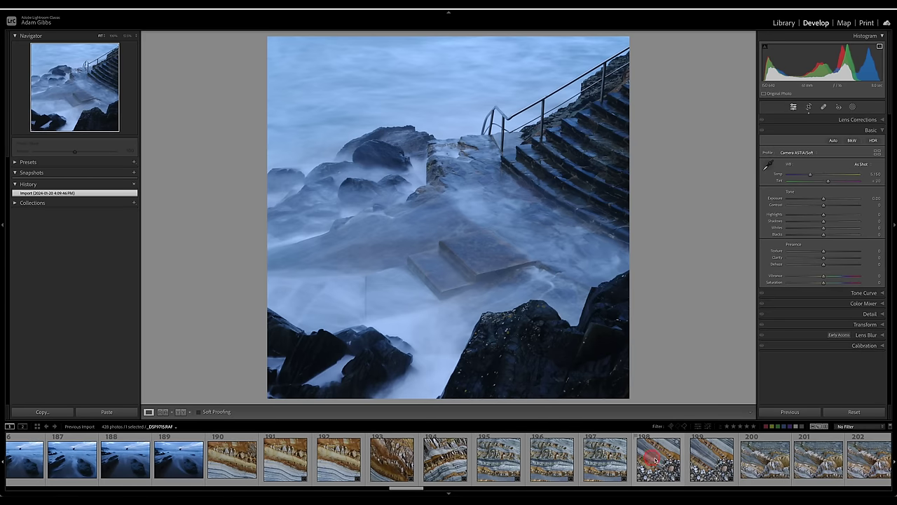
{"action": "left_click", "coordinate": [456, 472]}
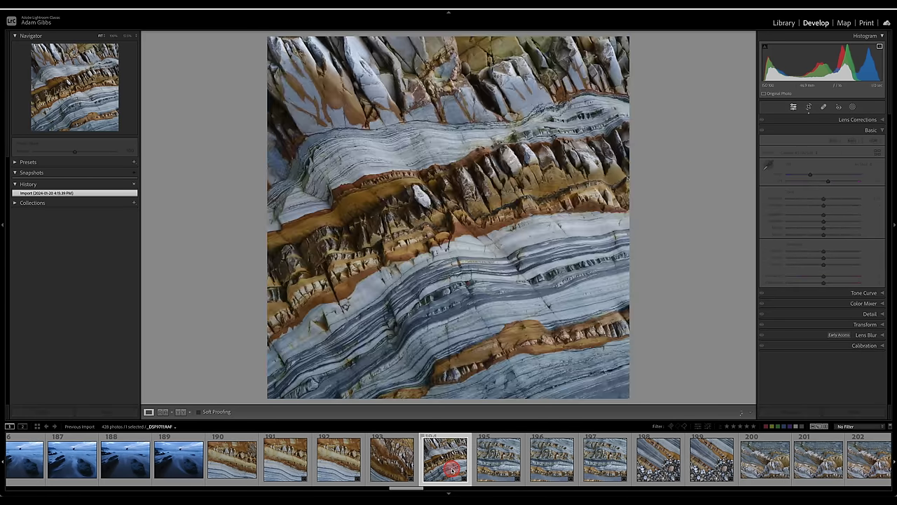
{"action": "left_click", "coordinate": [464, 259]}
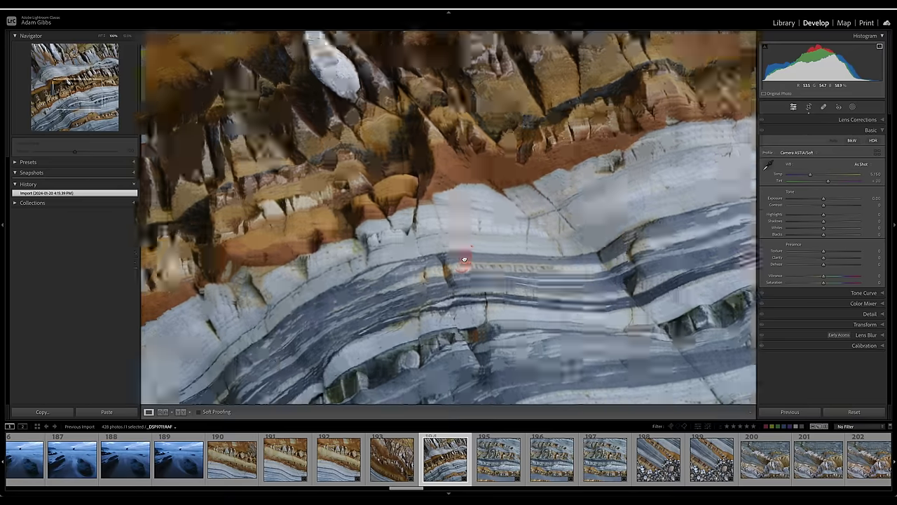
{"action": "left_click", "coordinate": [466, 261]}
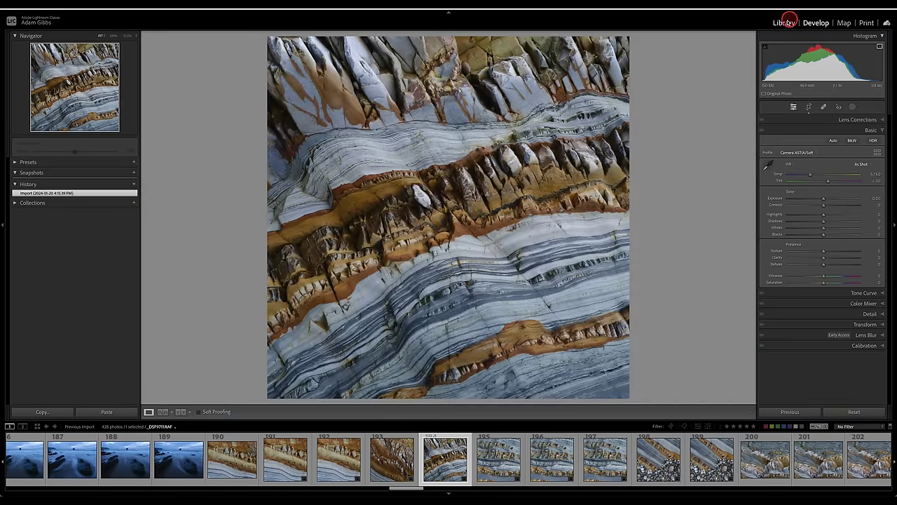
Step: Show the layered rock photo _DSF9711 among its neighbours in the Library grid
{"action": "key", "text": "e"}
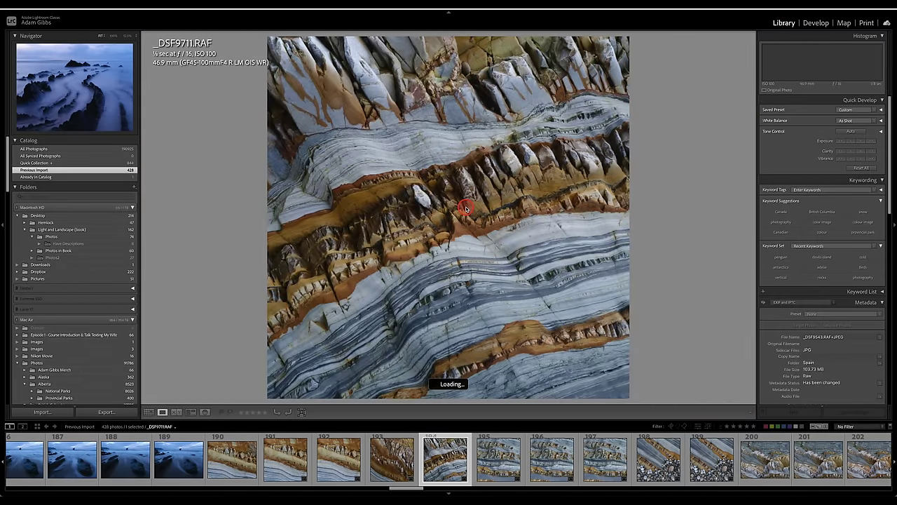
{"action": "key", "text": "g"}
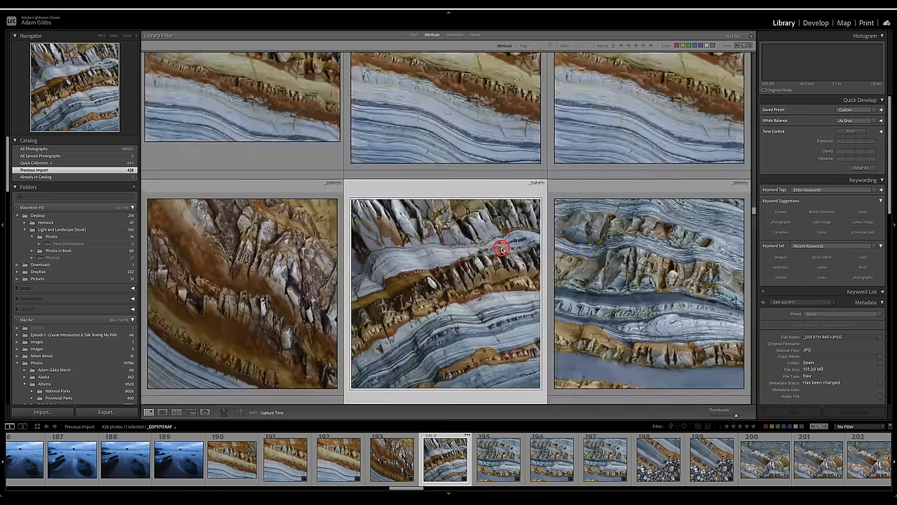
Step: Rate the layered orange and blue rock photos _DSF9707 and _DSF9708 five stars
{"action": "scroll", "coordinate": [499, 255], "scroll_direction": "up", "scroll_amount": 1}
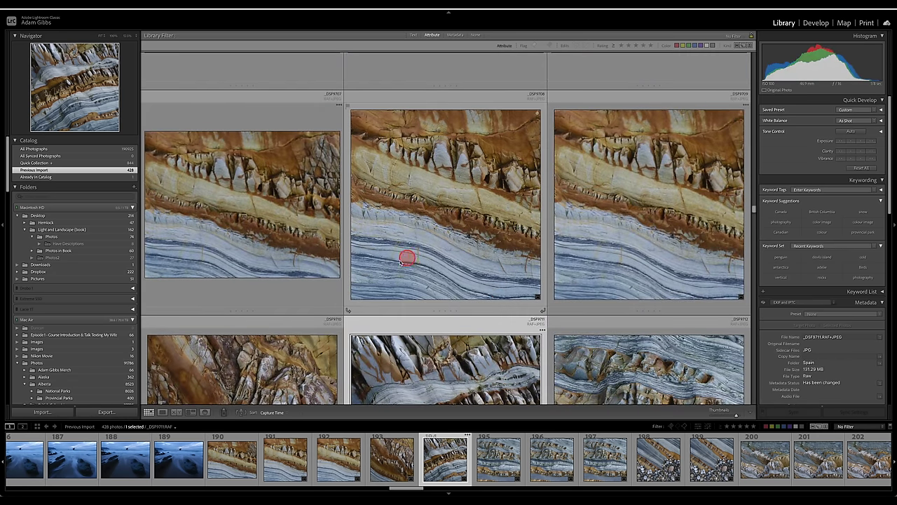
{"action": "left_click", "coordinate": [266, 211]}
{"action": "key", "text": "5"}
{"action": "left_click", "coordinate": [491, 230]}
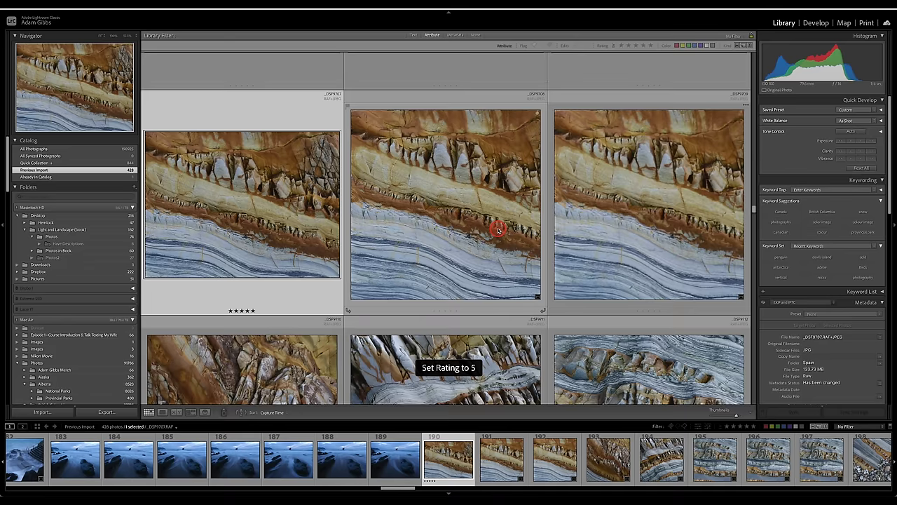
{"action": "key", "text": "5"}
Step: Rate the brown rock photo _DSF9710 and the layered rock photo _DSF9711 five stars
{"action": "scroll", "coordinate": [503, 251], "scroll_direction": "down", "scroll_amount": 1}
{"action": "scroll", "coordinate": [503, 249], "scroll_direction": "down", "scroll_amount": 4}
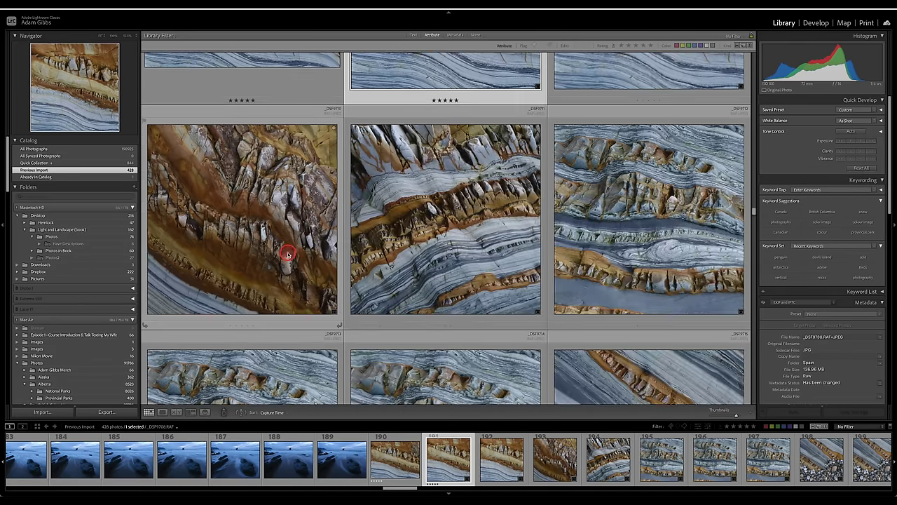
{"action": "left_click", "coordinate": [284, 254]}
{"action": "key", "text": "5"}
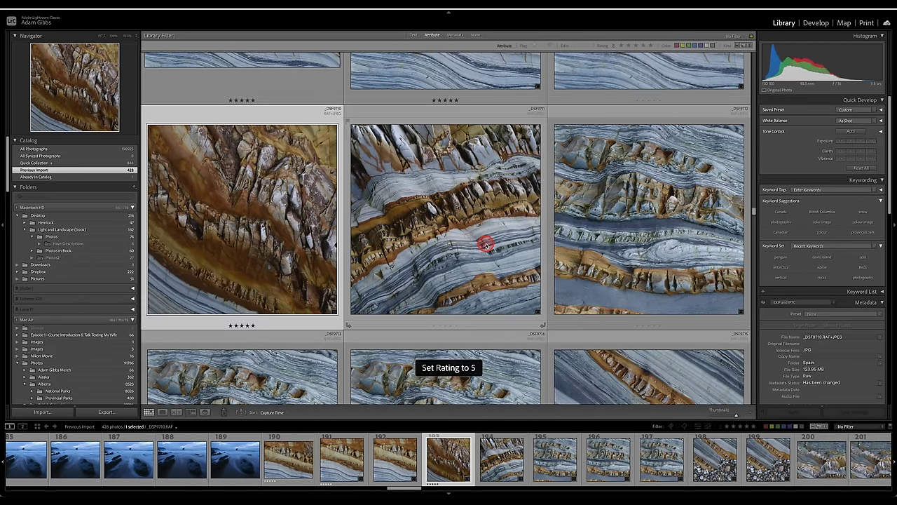
{"action": "left_click", "coordinate": [491, 236]}
{"action": "key", "text": "5"}
Step: Rate _DSF9713 five stars as the pick of the similar blue and tan layered rock photos
{"action": "scroll", "coordinate": [541, 244], "scroll_direction": "down", "scroll_amount": 1}
{"action": "scroll", "coordinate": [608, 228], "scroll_direction": "down", "scroll_amount": 2}
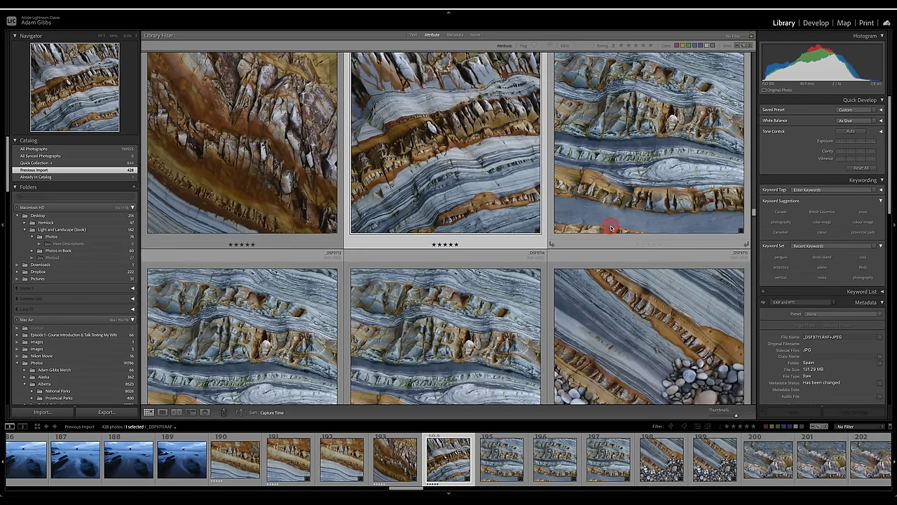
{"action": "scroll", "coordinate": [603, 224], "scroll_direction": "down", "scroll_amount": 2}
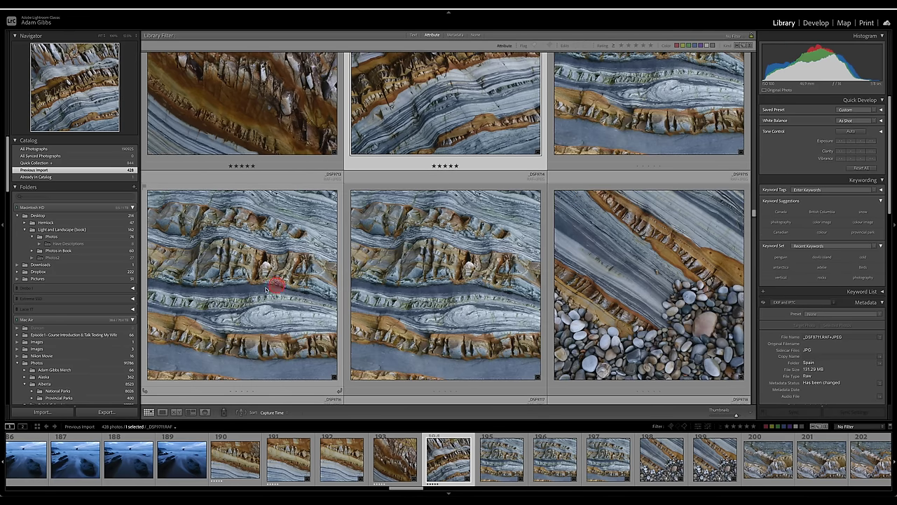
{"action": "left_click", "coordinate": [263, 290]}
{"action": "key", "text": "5"}
Step: Rate the pebbles and diagonal rock photo _DSF9716 and the folded rock photo _DSF9717 five stars
{"action": "scroll", "coordinate": [461, 259], "scroll_direction": "down", "scroll_amount": 4}
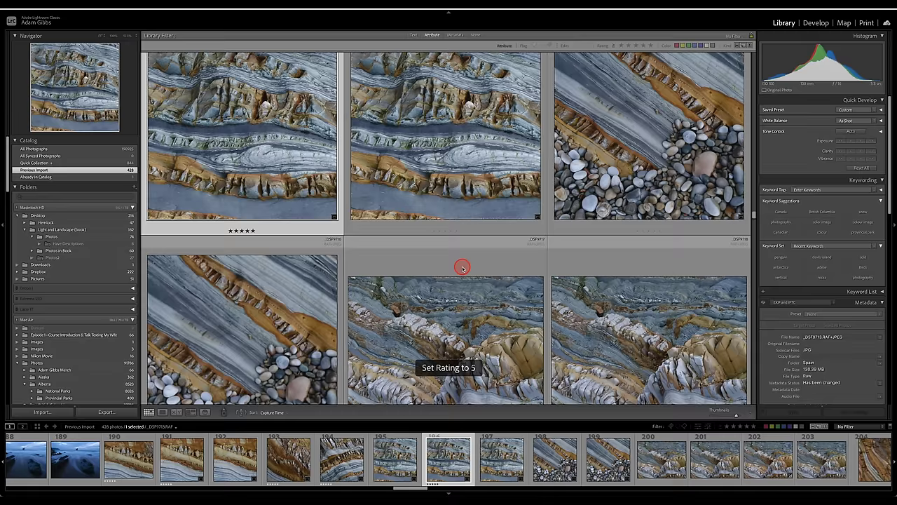
{"action": "scroll", "coordinate": [463, 269], "scroll_direction": "down", "scroll_amount": 3}
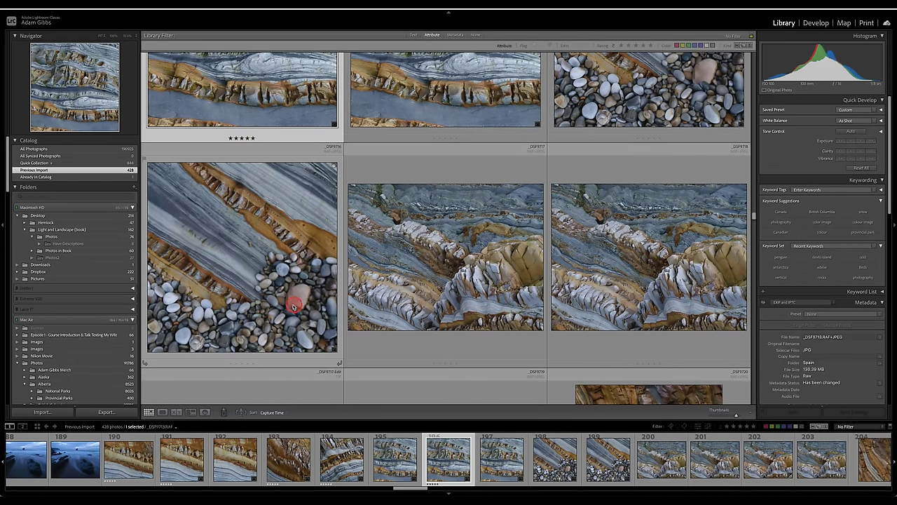
{"action": "left_click", "coordinate": [288, 307]}
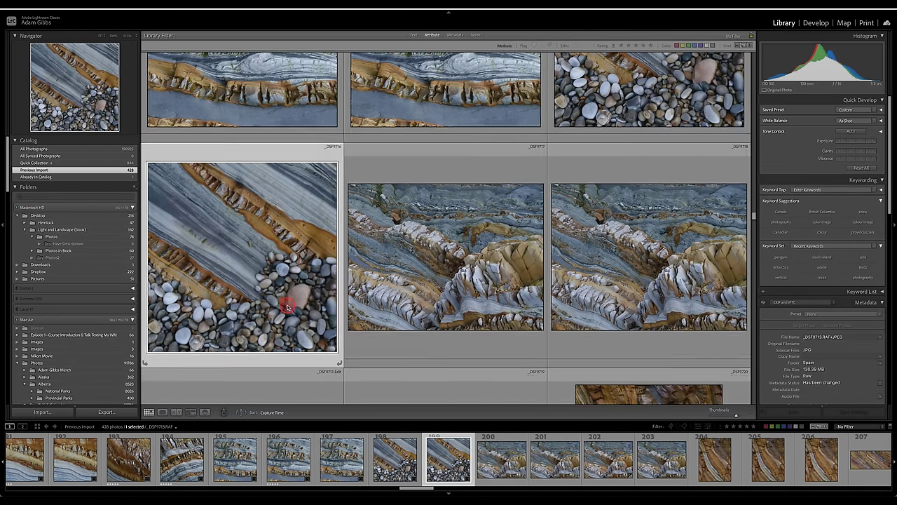
{"action": "key", "text": "5"}
{"action": "left_click", "coordinate": [463, 270]}
{"action": "key", "text": "5"}
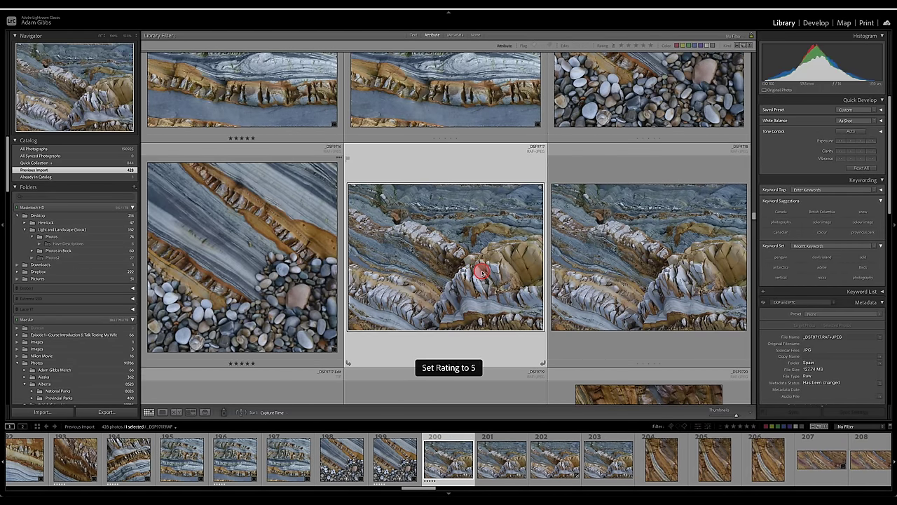
Step: Rate the vertical brown rock photo _DSF9722 five stars
{"action": "scroll", "coordinate": [483, 273], "scroll_direction": "down", "scroll_amount": 3}
{"action": "scroll", "coordinate": [491, 264], "scroll_direction": "down", "scroll_amount": 5}
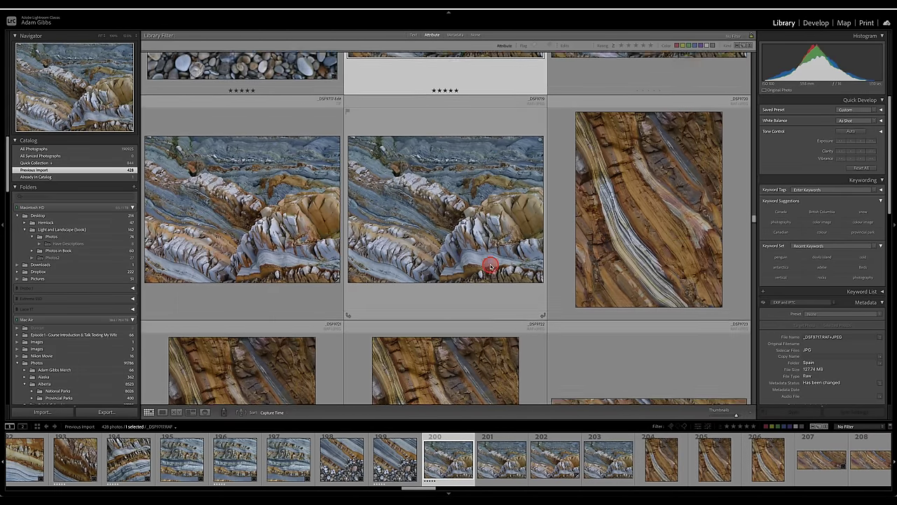
{"action": "scroll", "coordinate": [491, 264], "scroll_direction": "down", "scroll_amount": 2}
{"action": "scroll", "coordinate": [505, 258], "scroll_direction": "down", "scroll_amount": 4}
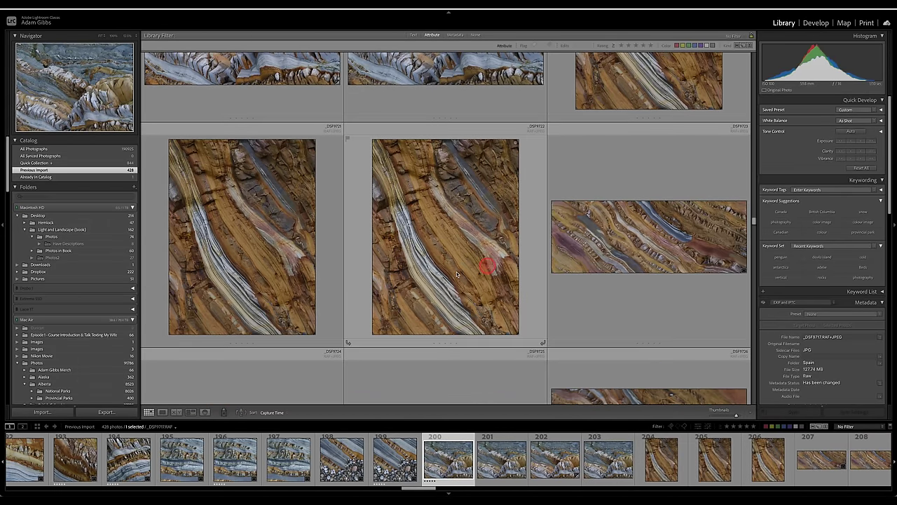
{"action": "left_click", "coordinate": [444, 263]}
{"action": "key", "text": "5"}
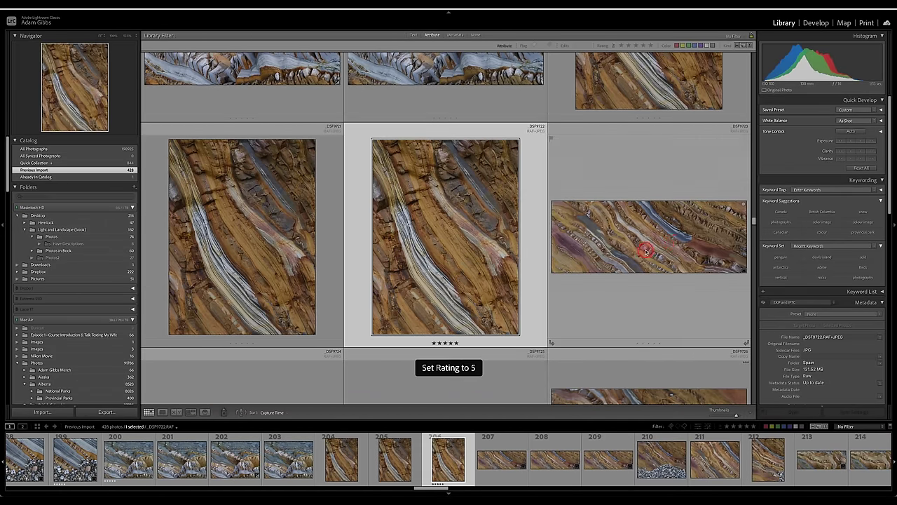
Step: Rate the panoramic striped rock photo _DSF9724 and the version with grey pebbles, _DSF9726, five stars
{"action": "scroll", "coordinate": [646, 251], "scroll_direction": "down", "scroll_amount": 2}
{"action": "scroll", "coordinate": [646, 251], "scroll_direction": "down", "scroll_amount": 3}
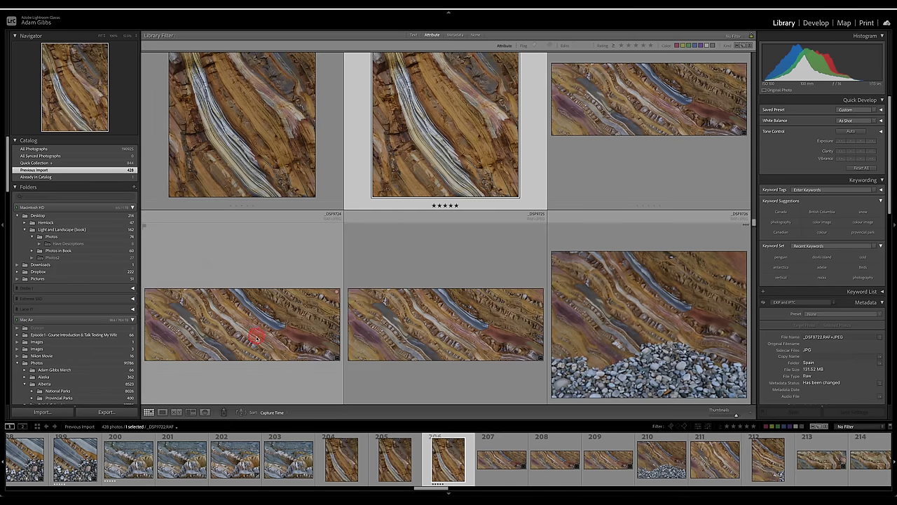
{"action": "scroll", "coordinate": [304, 326], "scroll_direction": "down", "scroll_amount": 1}
{"action": "left_click", "coordinate": [304, 327]}
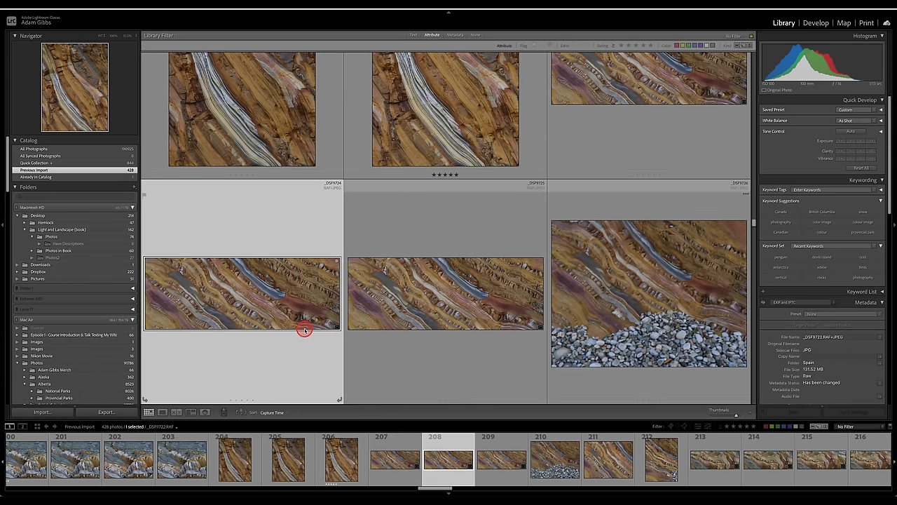
{"action": "key", "text": "5"}
{"action": "scroll", "coordinate": [456, 311], "scroll_direction": "down", "scroll_amount": 2}
{"action": "scroll", "coordinate": [456, 312], "scroll_direction": "down", "scroll_amount": 4}
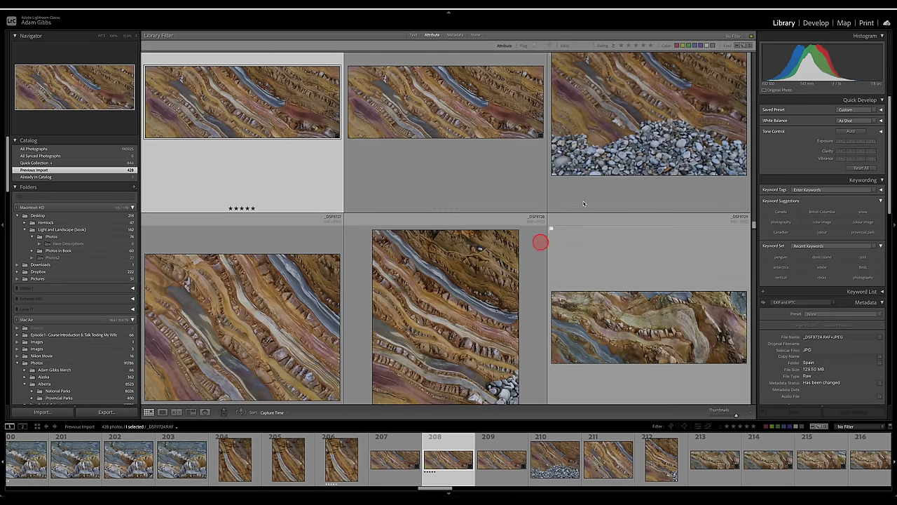
{"action": "left_click", "coordinate": [634, 124]}
{"action": "key", "text": "5"}
Step: Rate the diagonal striped rock photo _DSF9727 and the panoramic curved rock photo _DSF9729 five stars
{"action": "scroll", "coordinate": [446, 238], "scroll_direction": "down", "scroll_amount": 4}
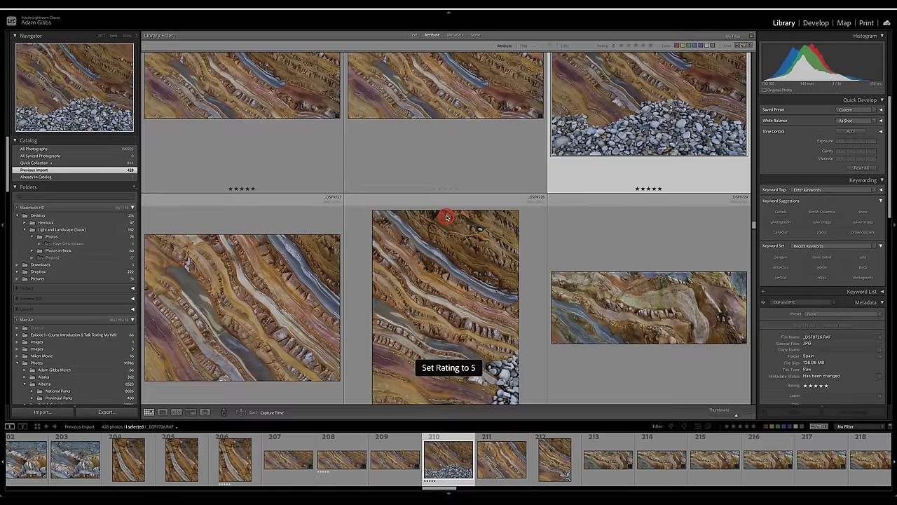
{"action": "left_click", "coordinate": [269, 291]}
{"action": "key", "text": "5"}
{"action": "scroll", "coordinate": [316, 273], "scroll_direction": "down", "scroll_amount": 2}
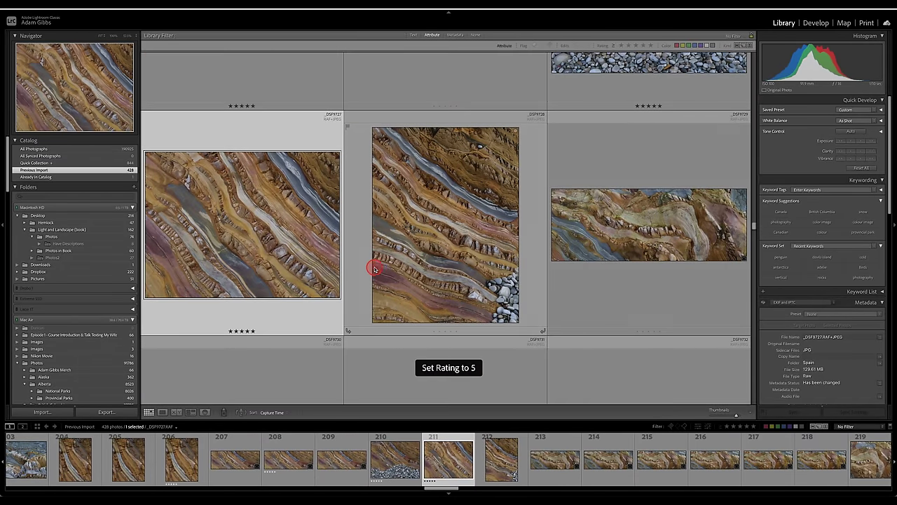
{"action": "left_click", "coordinate": [619, 237]}
{"action": "key", "text": "5"}
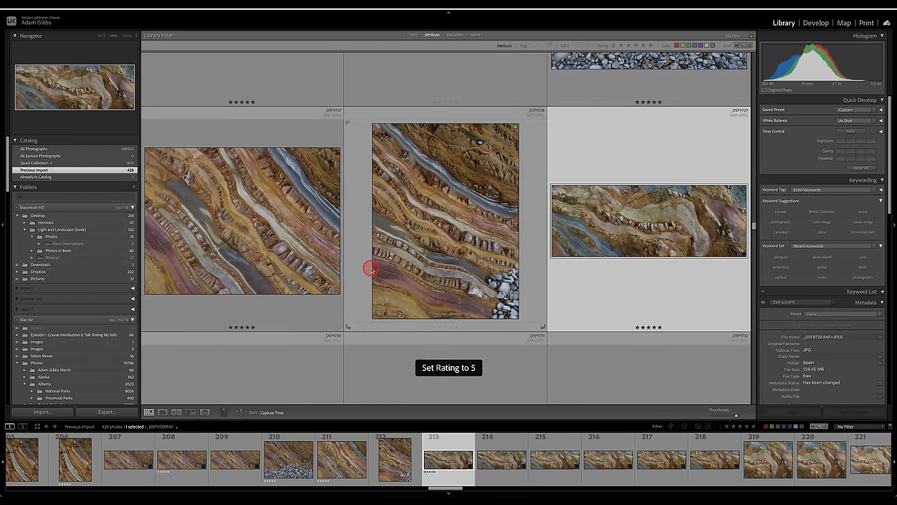
Step: Pass over the similar curved rock panoramas and rate the fuller frame _DSF9735 five stars
{"action": "scroll", "coordinate": [370, 266], "scroll_direction": "down", "scroll_amount": 6}
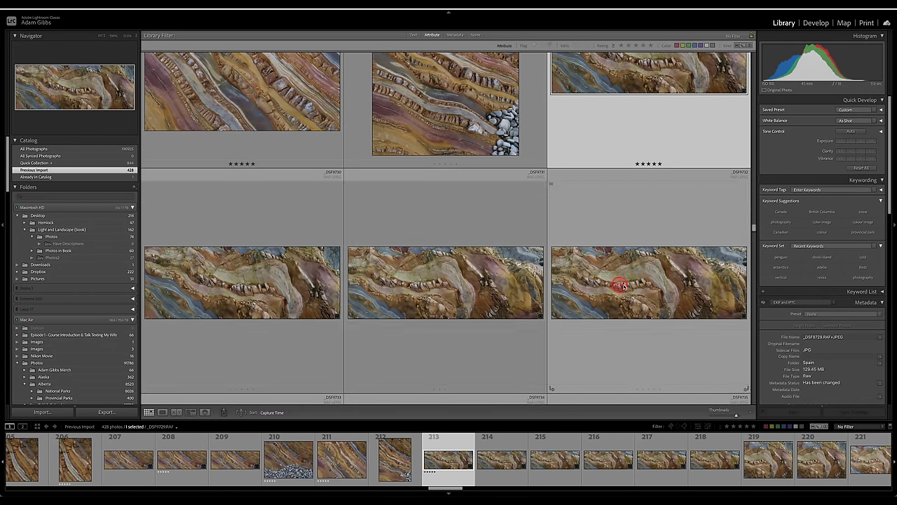
{"action": "scroll", "coordinate": [492, 293], "scroll_direction": "down", "scroll_amount": 9}
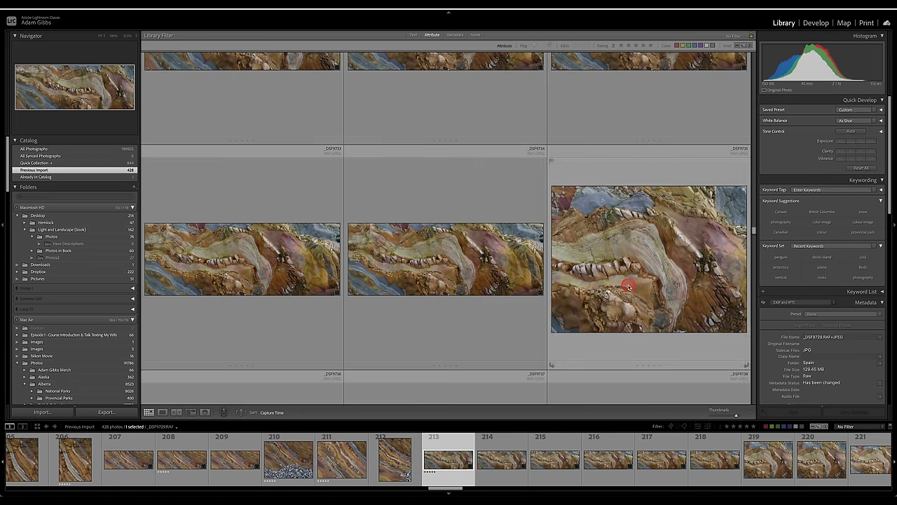
{"action": "left_click", "coordinate": [629, 287]}
{"action": "key", "text": "5"}
{"action": "scroll", "coordinate": [463, 302], "scroll_direction": "down", "scroll_amount": 8}
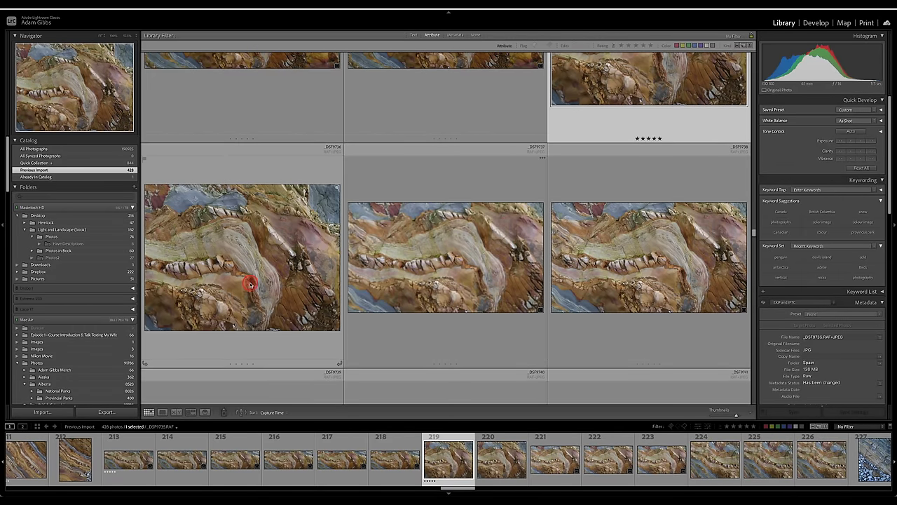
{"action": "left_click", "coordinate": [251, 284]}
{"action": "key", "text": "5"}
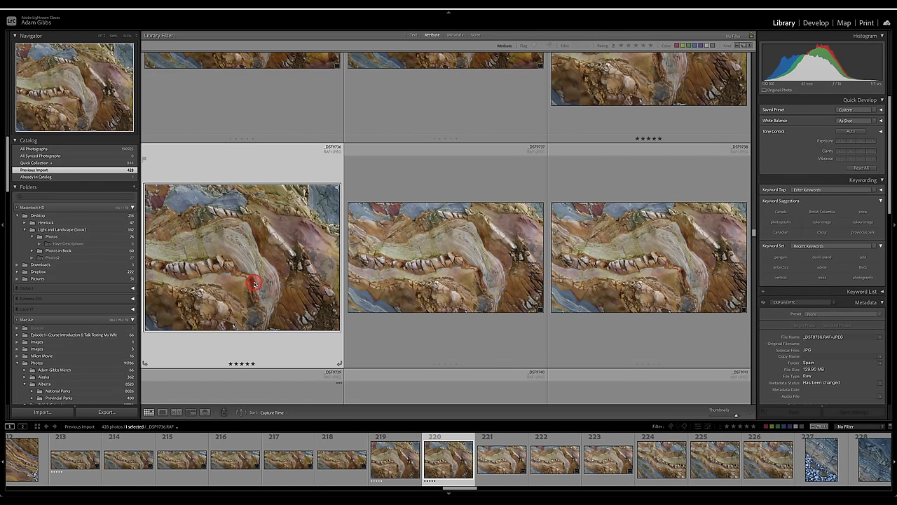
{"action": "key", "text": "0"}
Step: Rate the curved rock photo _DSF9738 and the vertical rock photo with blue pebbles, _DSF9743, five stars
{"action": "left_click", "coordinate": [656, 277]}
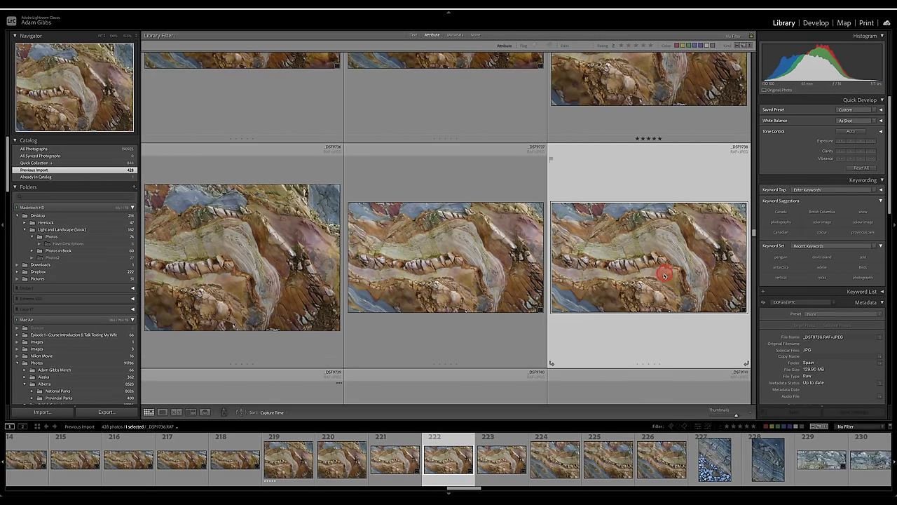
{"action": "key", "text": "5"}
{"action": "scroll", "coordinate": [430, 281], "scroll_direction": "down", "scroll_amount": 3}
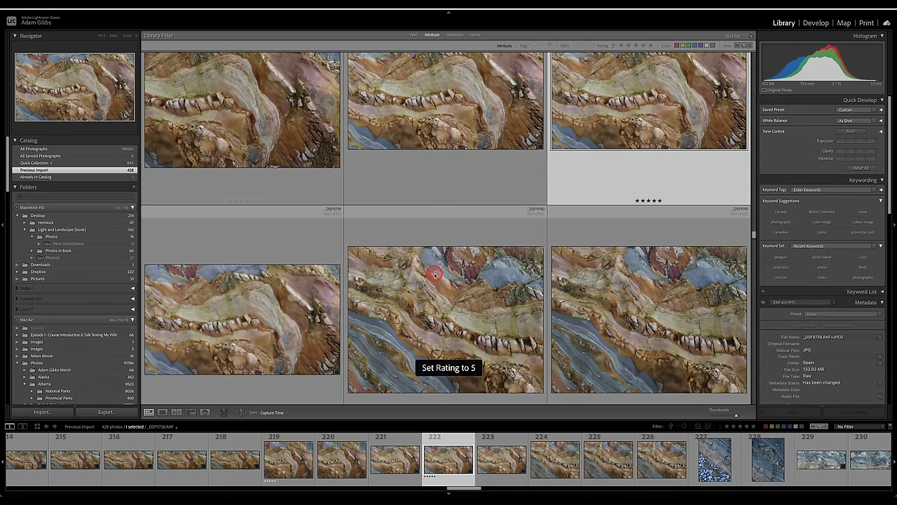
{"action": "scroll", "coordinate": [451, 272], "scroll_direction": "down", "scroll_amount": 1}
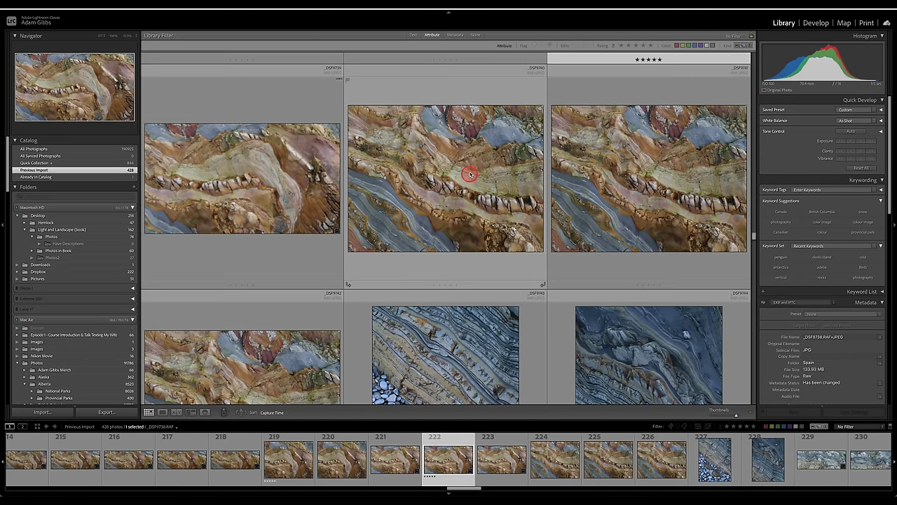
{"action": "scroll", "coordinate": [469, 262], "scroll_direction": "down", "scroll_amount": 3}
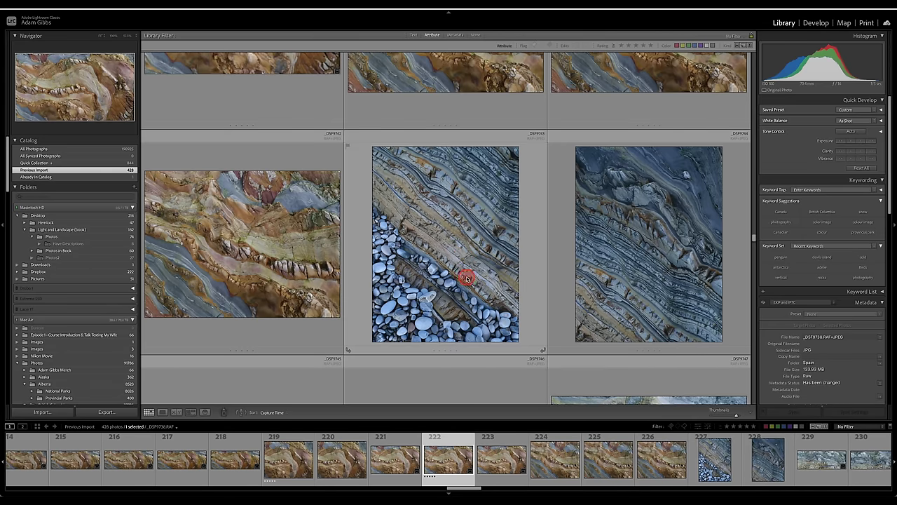
{"action": "left_click", "coordinate": [463, 268]}
{"action": "key", "text": "5"}
Step: Rate the grey-blue folded rock photo _DSF9747 five stars
{"action": "scroll", "coordinate": [633, 272], "scroll_direction": "down", "scroll_amount": 1}
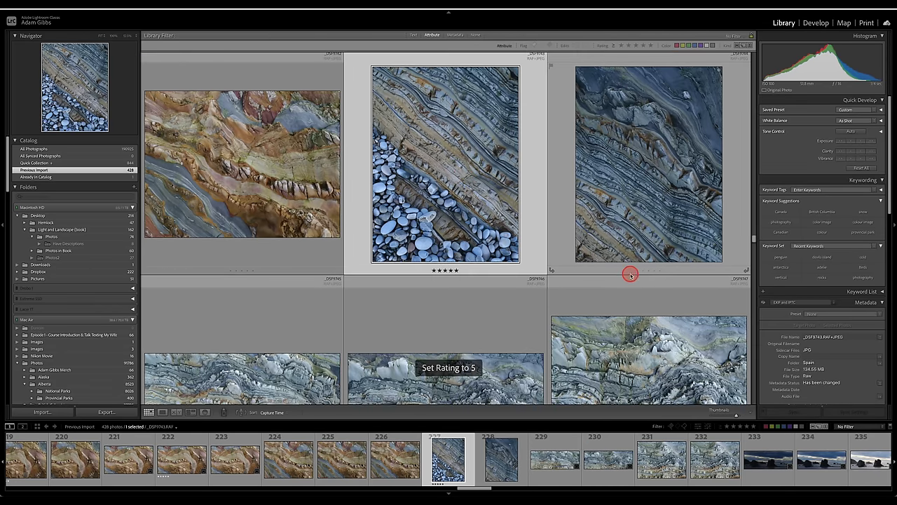
{"action": "scroll", "coordinate": [645, 201], "scroll_direction": "down", "scroll_amount": 1}
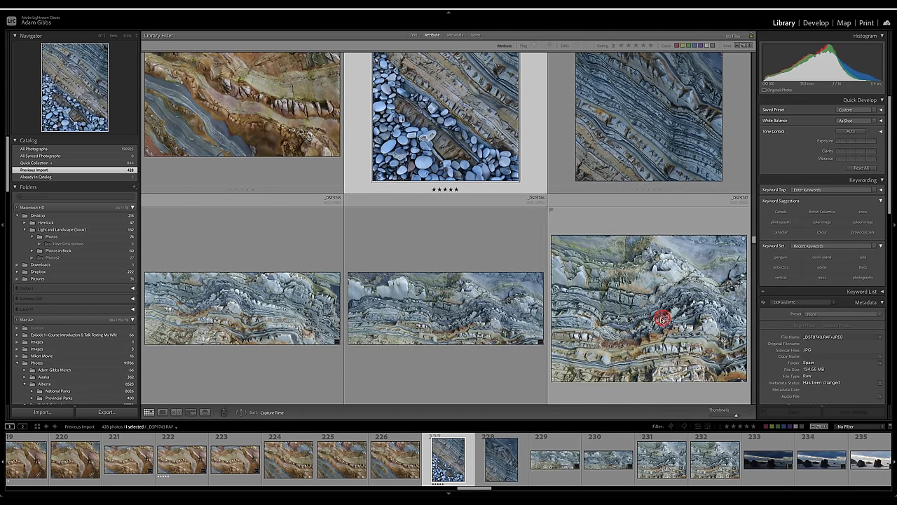
{"action": "left_click", "coordinate": [632, 322]}
{"action": "key", "text": "5"}
Step: Open the panoramic sea stack photo _DSF9751 in the full-frame view and rate it five stars
{"action": "scroll", "coordinate": [511, 299], "scroll_direction": "down", "scroll_amount": 2}
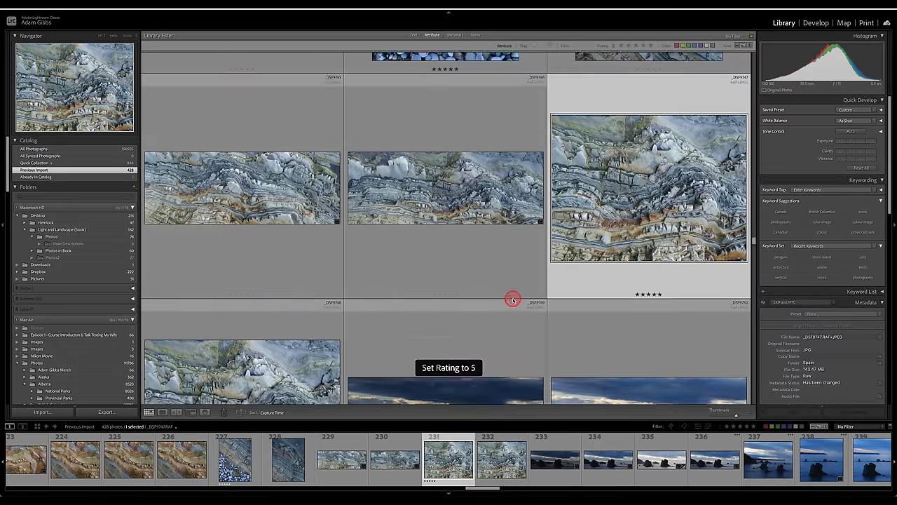
{"action": "scroll", "coordinate": [508, 297], "scroll_direction": "down", "scroll_amount": 1}
{"action": "scroll", "coordinate": [481, 260], "scroll_direction": "down", "scroll_amount": 3}
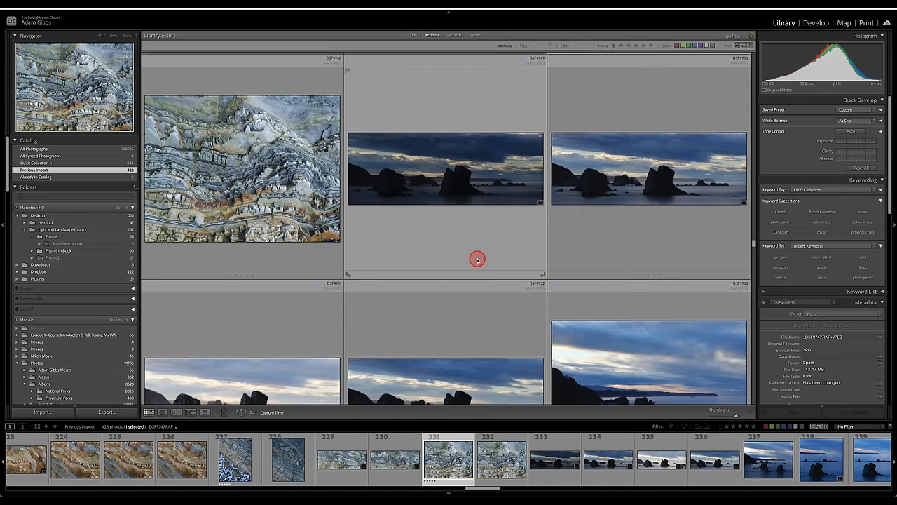
{"action": "left_click", "coordinate": [267, 290]}
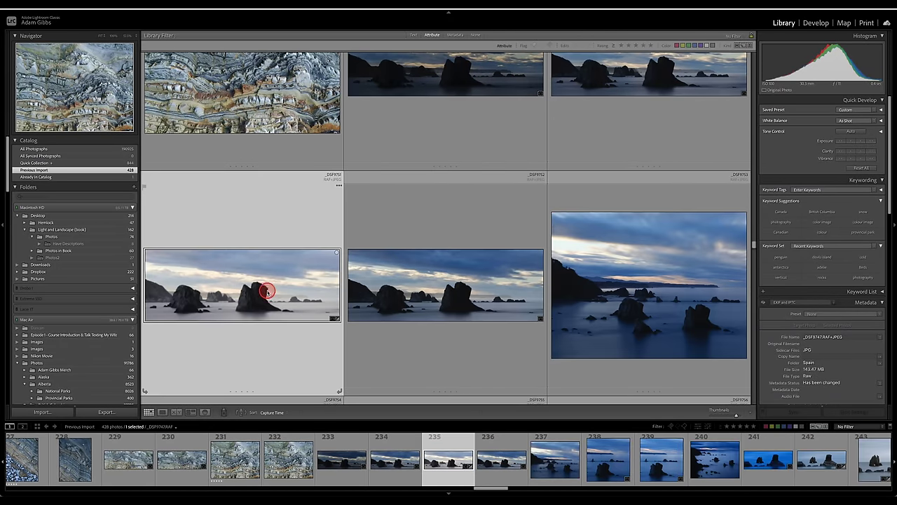
{"action": "double_click", "coordinate": [309, 286]}
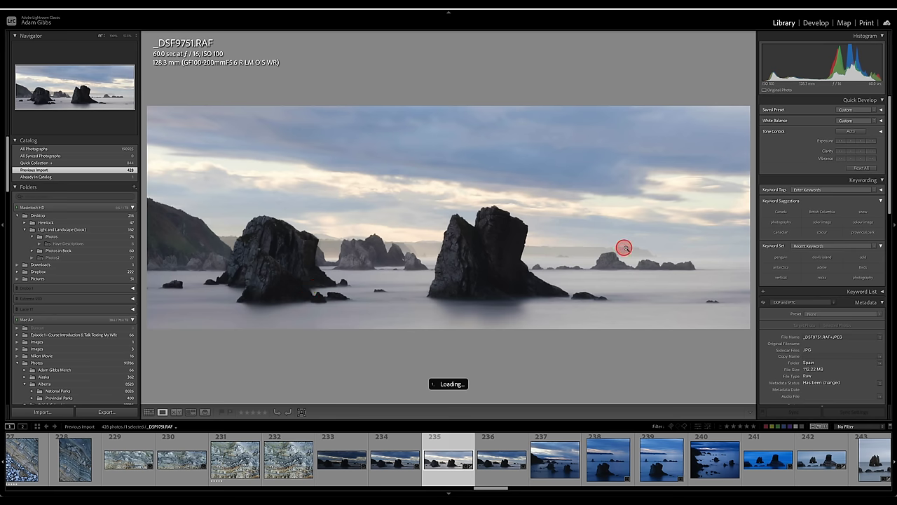
{"action": "key", "text": "5"}
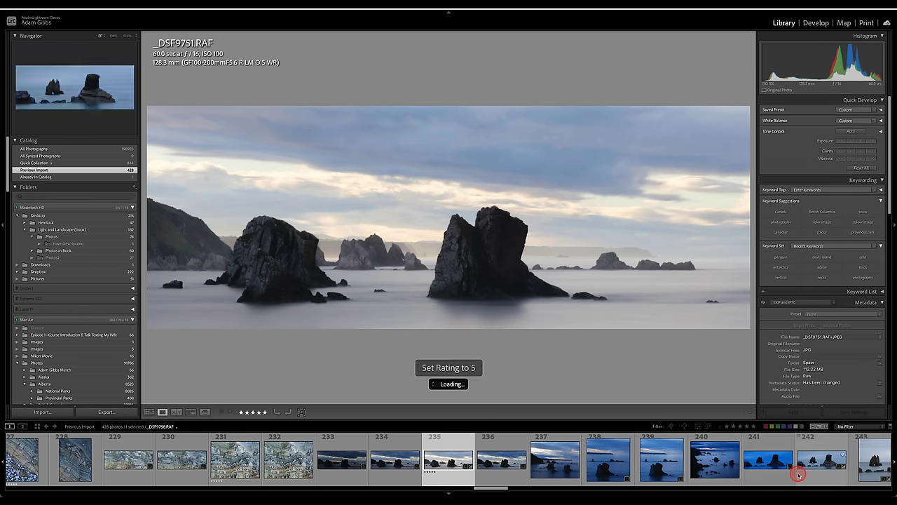
Step: Open the vertical photo of the arched sea stack beside the dark cliff, _DSF9760, and rate it five stars
{"action": "scroll", "coordinate": [797, 473], "scroll_direction": "down", "scroll_amount": 3}
{"action": "scroll", "coordinate": [797, 473], "scroll_direction": "down", "scroll_amount": 2}
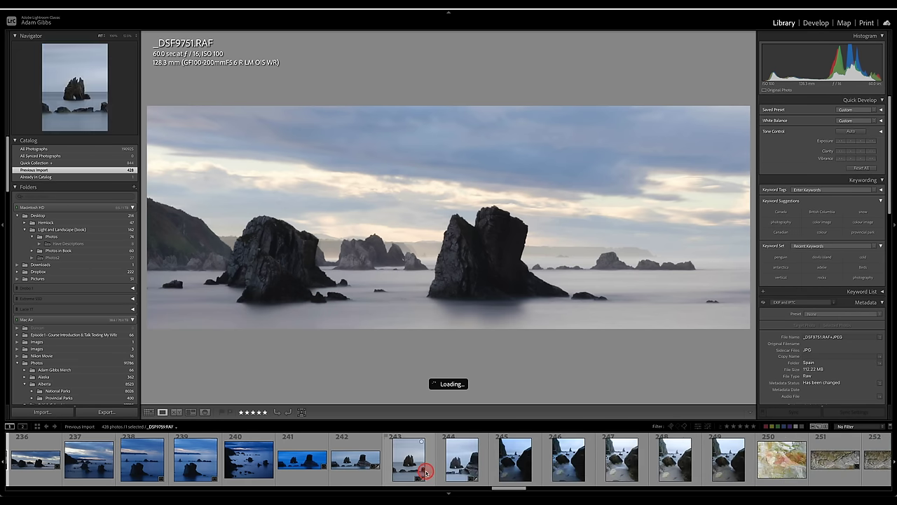
{"action": "left_click", "coordinate": [464, 468]}
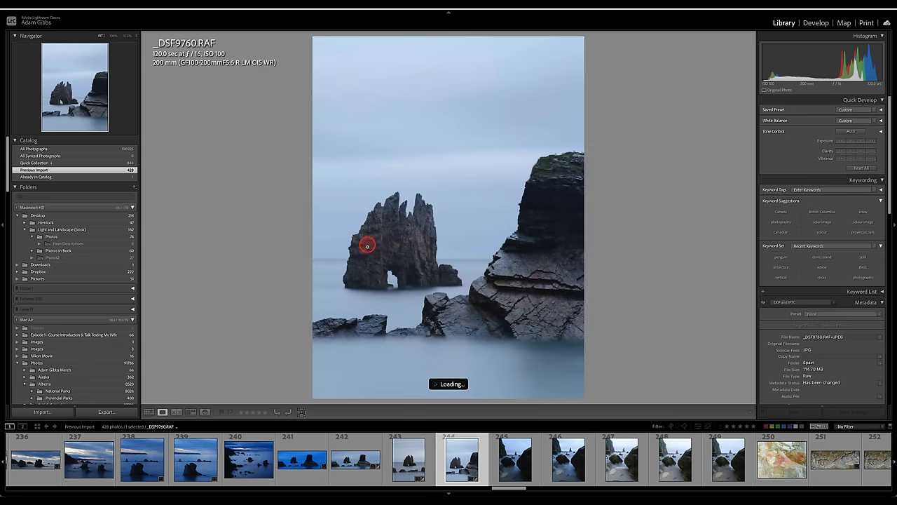
{"action": "key", "text": "5"}
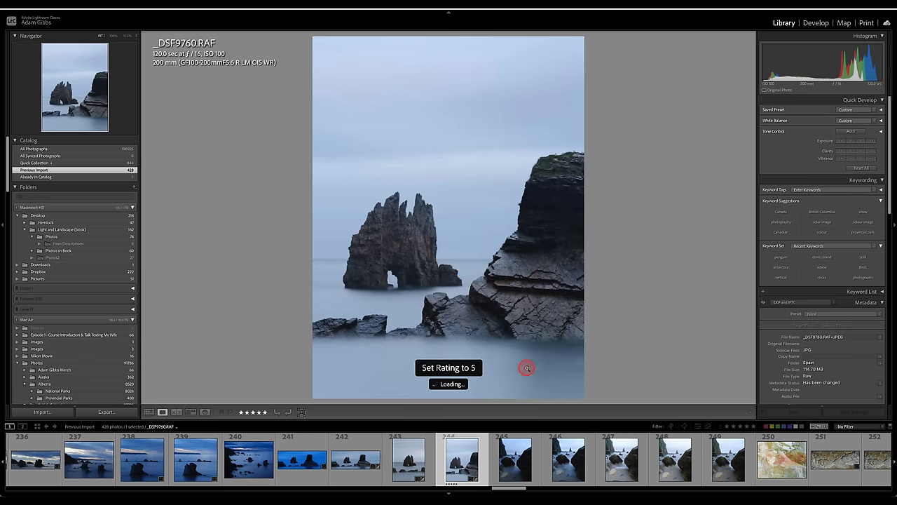
Step: Compare the neighbouring frame _DSF9759 with _DSF9760 and rate the blue two-stack panorama _DSF9758 five stars
{"action": "left_click", "coordinate": [407, 470]}
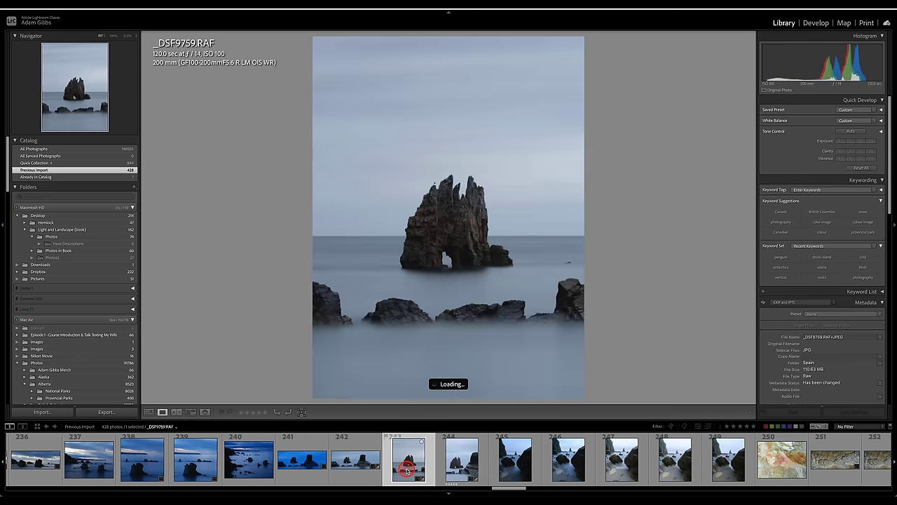
{"action": "left_click", "coordinate": [465, 467]}
{"action": "left_click", "coordinate": [350, 464]}
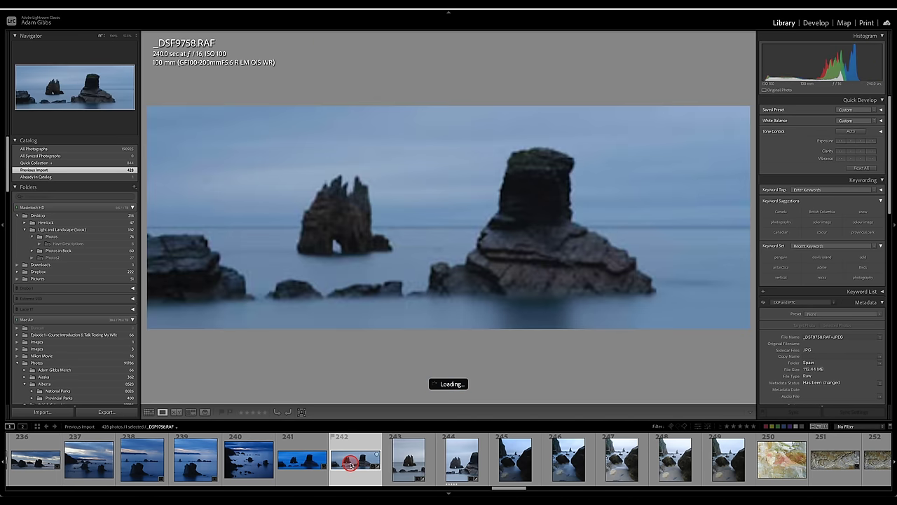
{"action": "key", "text": "5"}
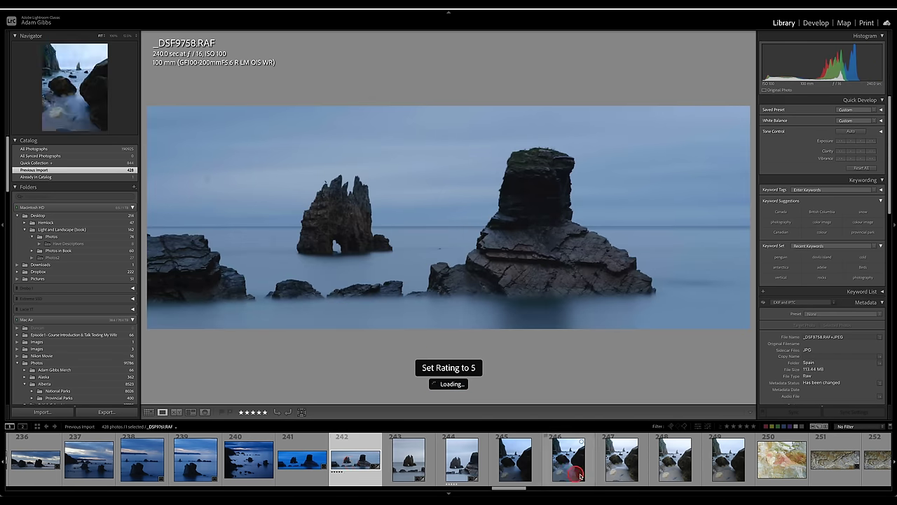
Step: Open the panoramic photo of weathered rock with the oval swirl, _DSF9769, and rate it five stars
{"action": "scroll", "coordinate": [393, 465], "scroll_direction": "down", "scroll_amount": 5}
{"action": "left_click", "coordinate": [420, 466]}
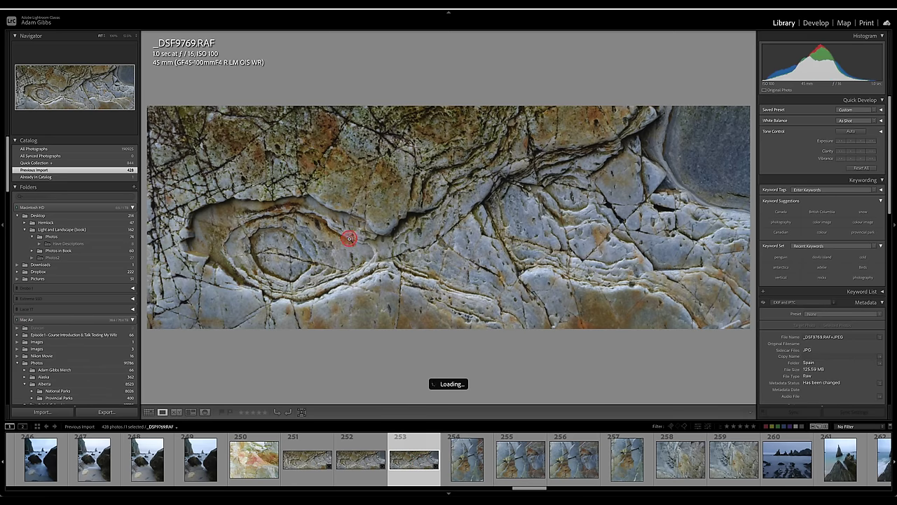
{"action": "key", "text": "5"}
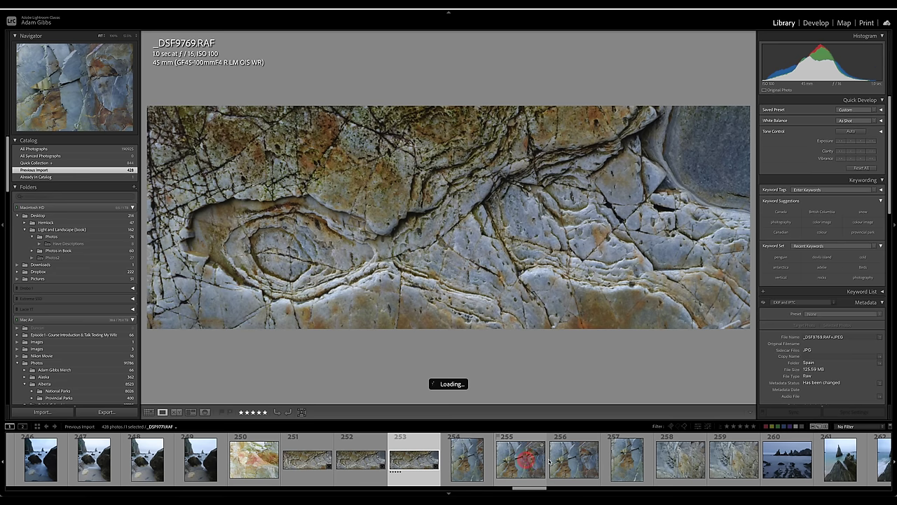
Step: Rate the blue and orange rock photos _DSF9770 and _DSF9772 and the pitted rock photo _DSF9774 five stars
{"action": "left_click", "coordinate": [470, 457]}
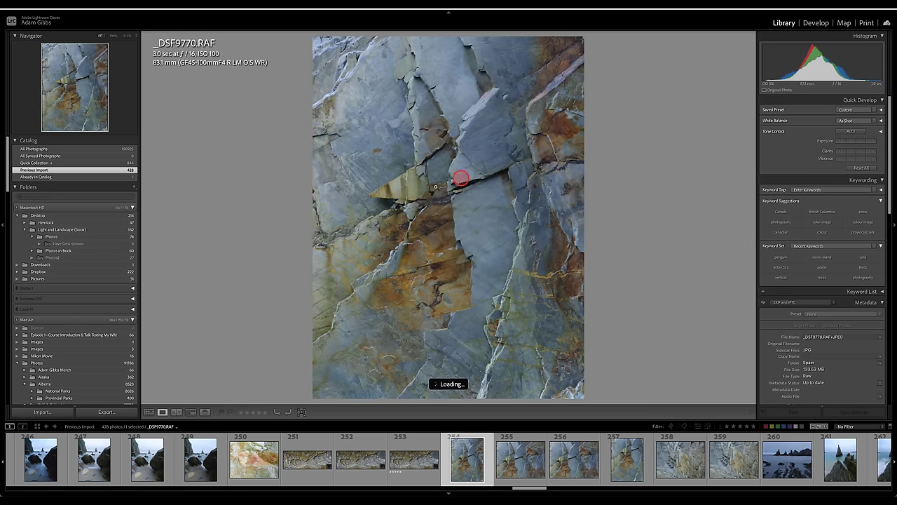
{"action": "key", "text": "5"}
{"action": "left_click", "coordinate": [560, 448]}
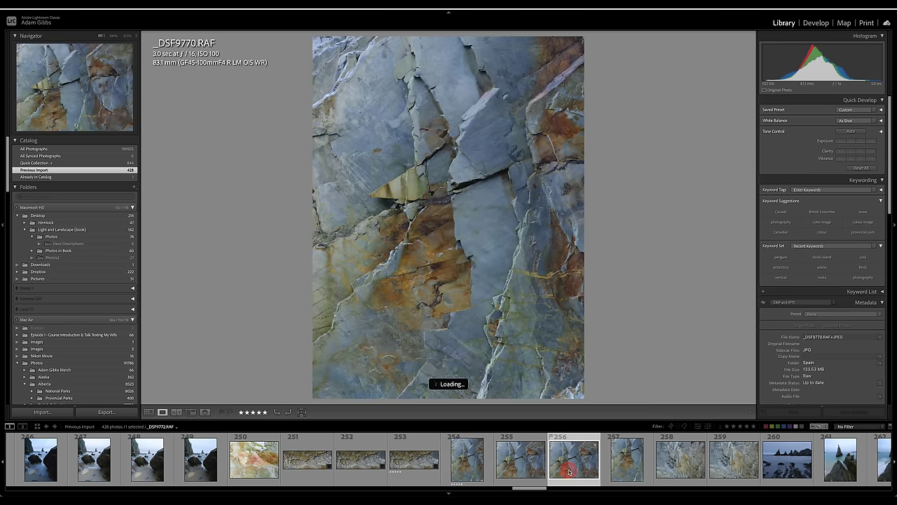
{"action": "key", "text": "5"}
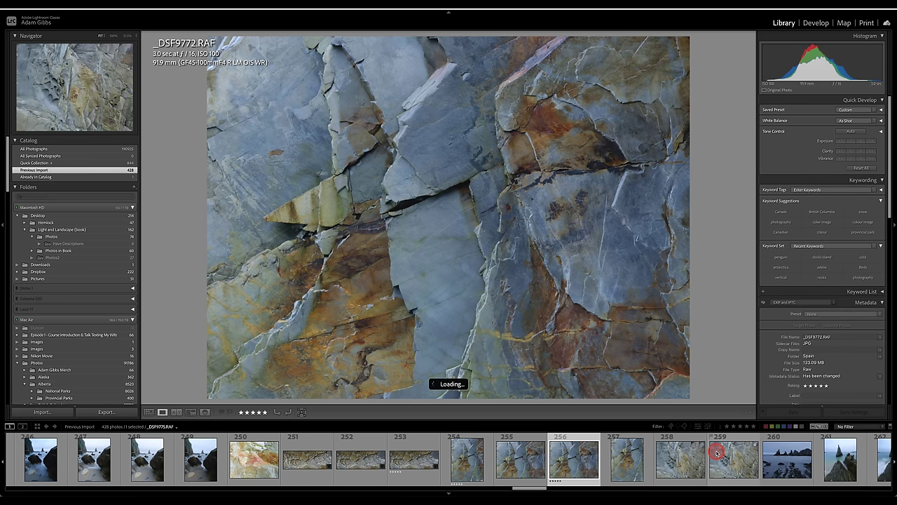
{"action": "left_click", "coordinate": [670, 459]}
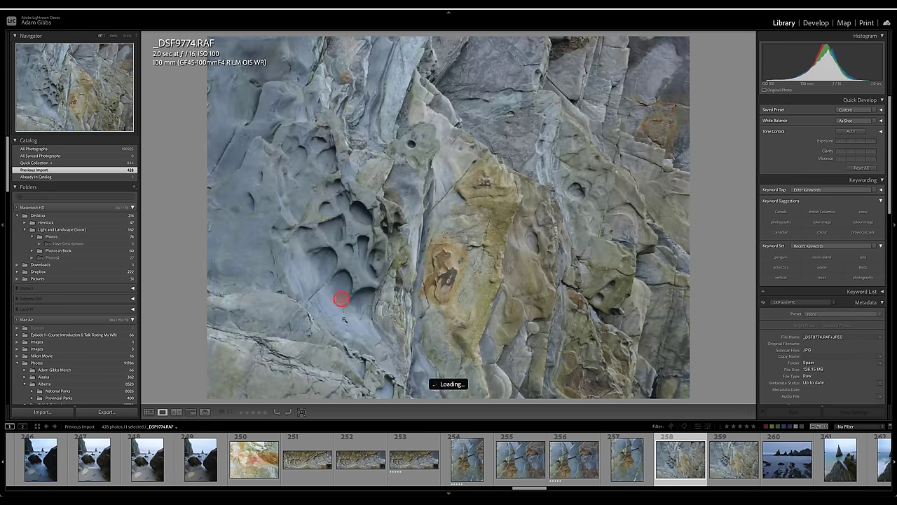
{"action": "key", "text": "5"}
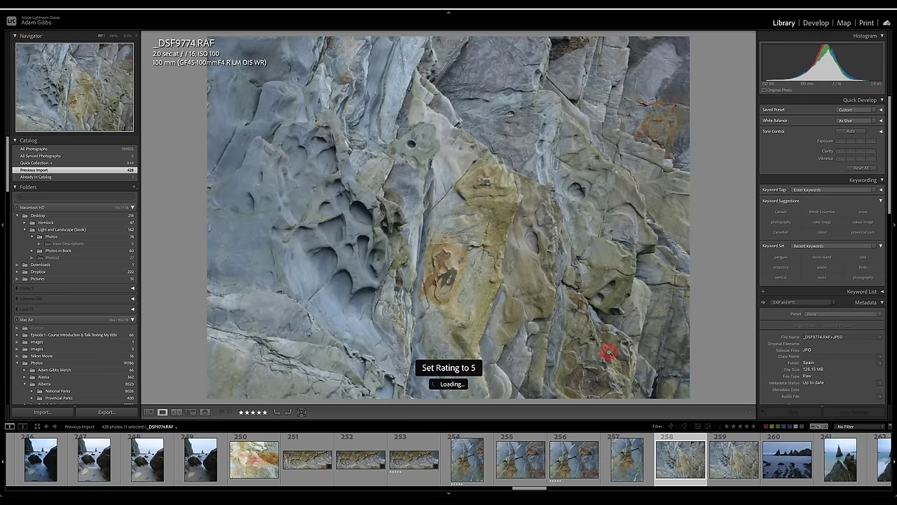
Step: Compare the pointed sea stack frames _DSF9780 and _DSF9779, and rate the cream and green rock photo _DSF9781 five stars
{"action": "scroll", "coordinate": [720, 453], "scroll_direction": "down", "scroll_amount": 6}
{"action": "left_click", "coordinate": [366, 459]}
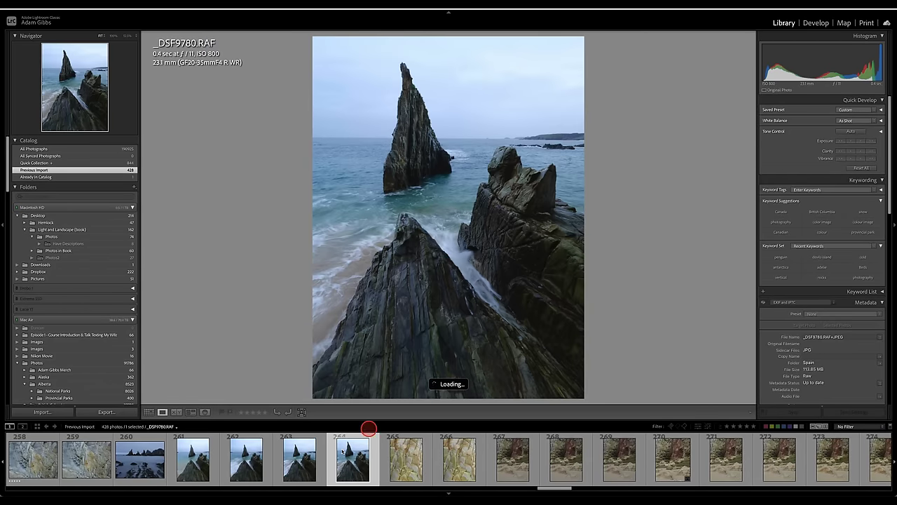
{"action": "left_click", "coordinate": [302, 459]}
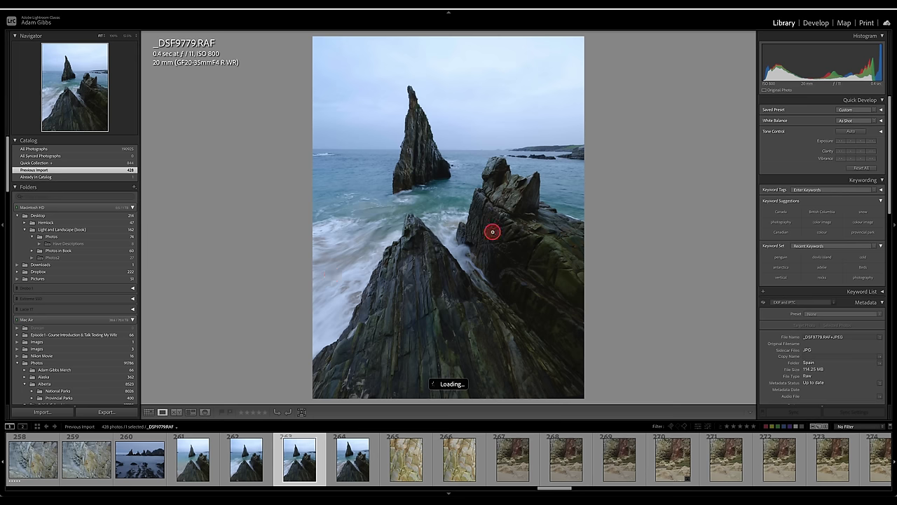
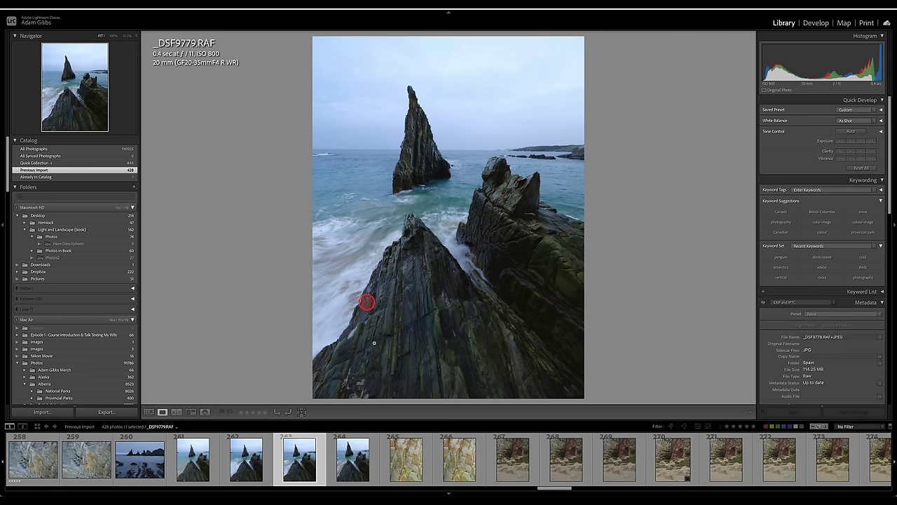
{"action": "left_click", "coordinate": [416, 459]}
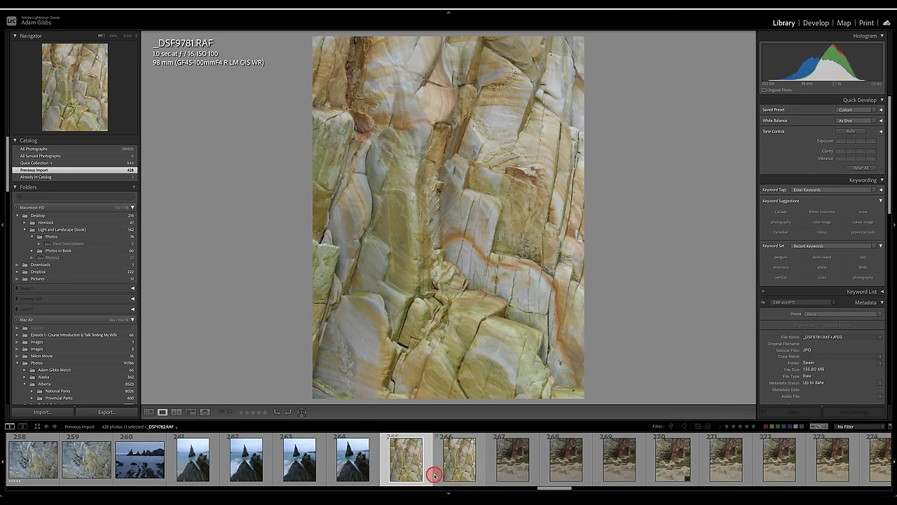
{"action": "key", "text": "5"}
Step: Rate the vertical frame _DSF9786 and the horizontal frame _DSF9794 of the red cliff above the sandy beach five stars
{"action": "scroll", "coordinate": [534, 468], "scroll_direction": "right", "scroll_amount": 10}
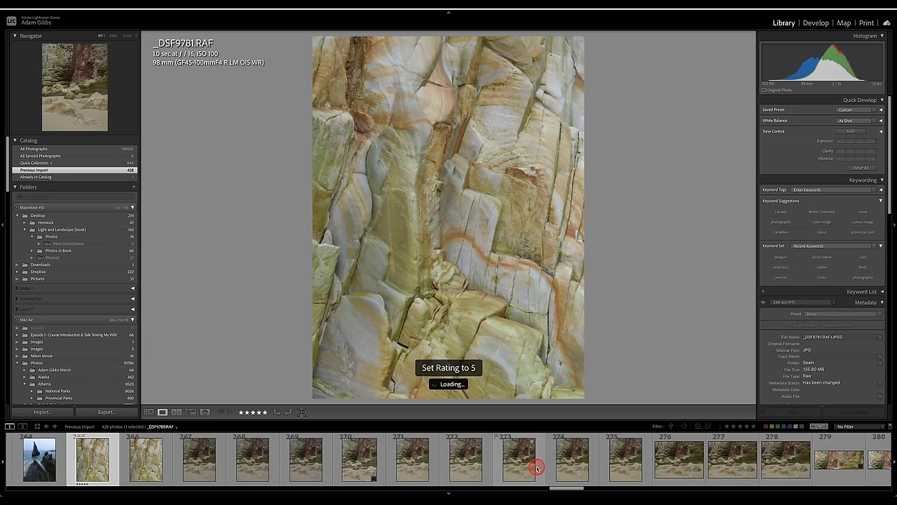
{"action": "left_click", "coordinate": [223, 457]}
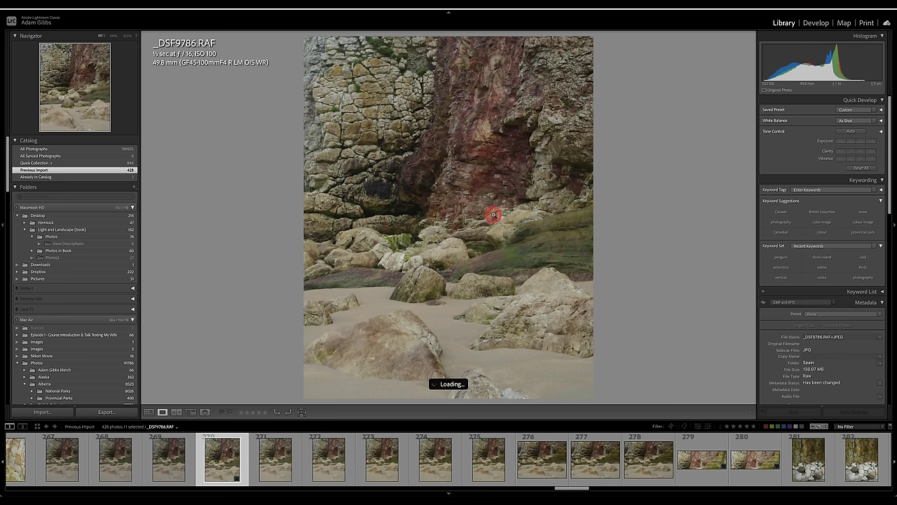
{"action": "key", "text": "5"}
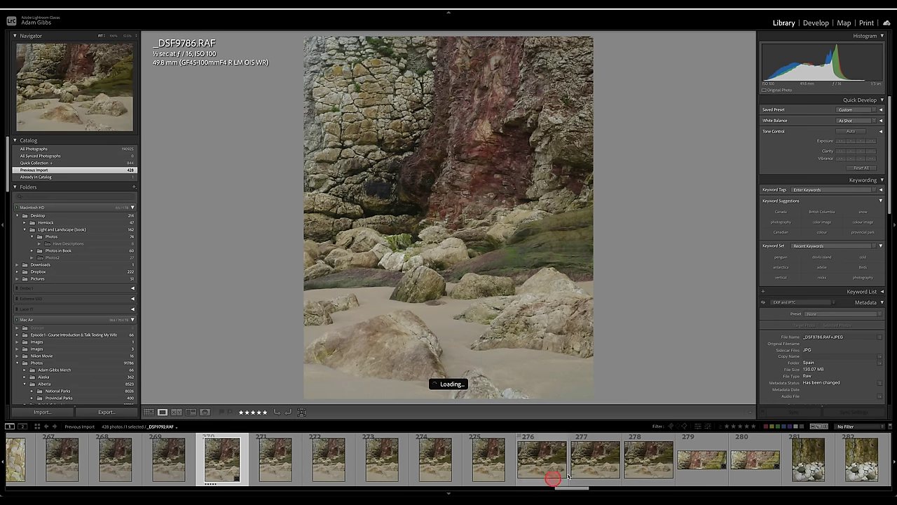
{"action": "left_click", "coordinate": [651, 470]}
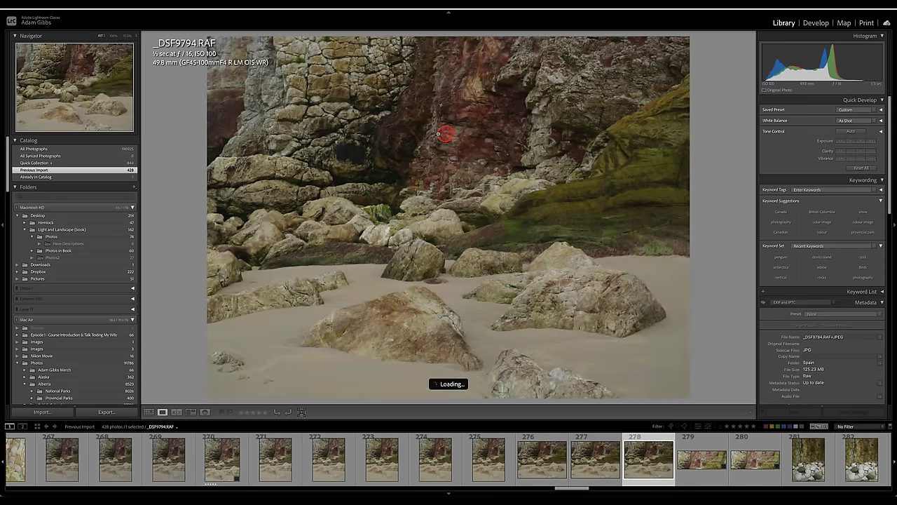
{"action": "key", "text": "5"}
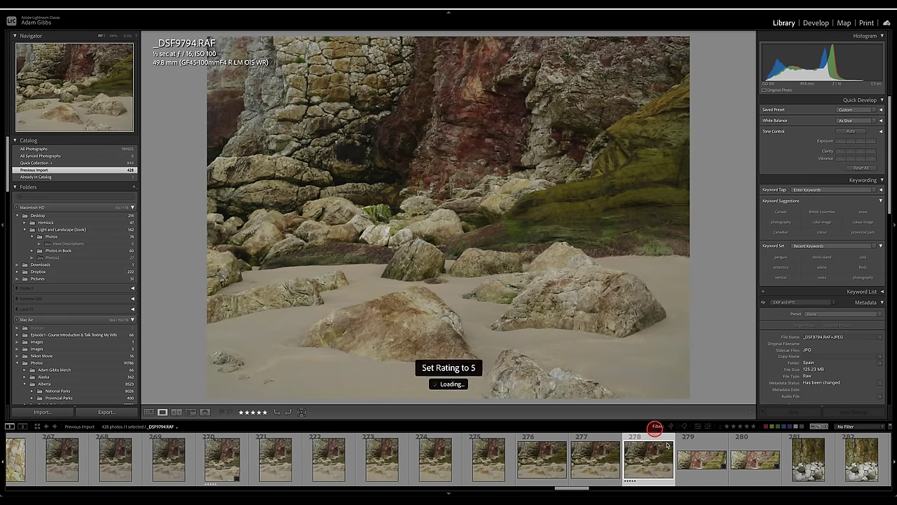
Step: Inspect the red and yellow cliff panorama _DSF9795 up close and rate it five stars
{"action": "left_click", "coordinate": [697, 461]}
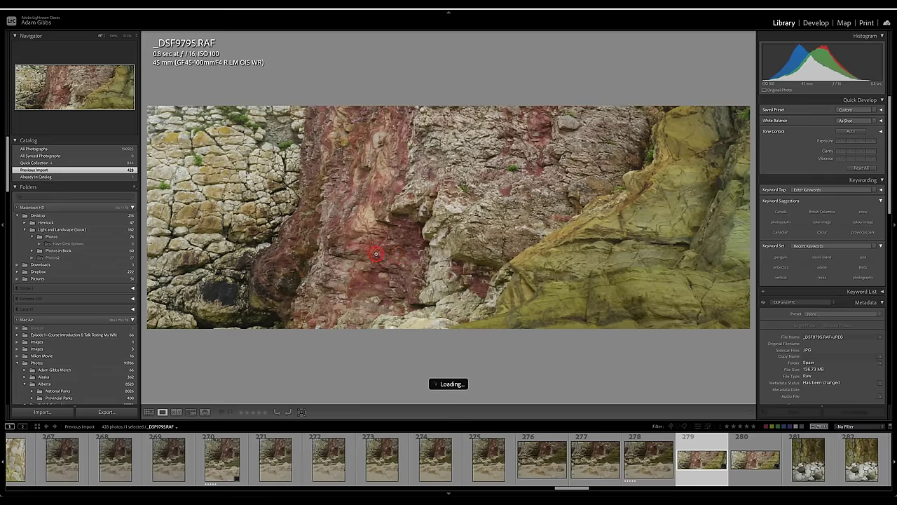
{"action": "left_click", "coordinate": [498, 190]}
{"action": "left_click", "coordinate": [360, 200]}
{"action": "left_click", "coordinate": [477, 311]}
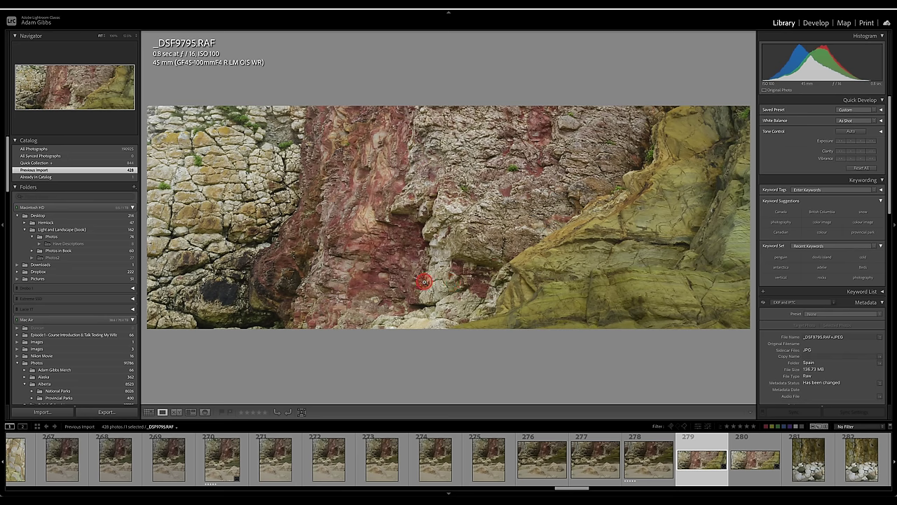
{"action": "key", "text": "5"}
Step: Review the cliff and sand frames, then rate _DSF9805 and the white pebble panorama _DSF9801 five stars
{"action": "key", "text": "Right"}
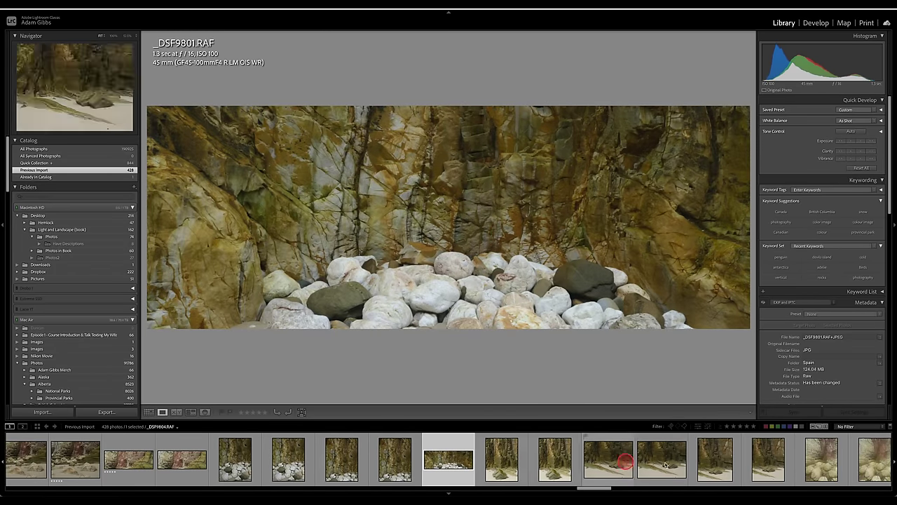
{"action": "left_click", "coordinate": [712, 459]}
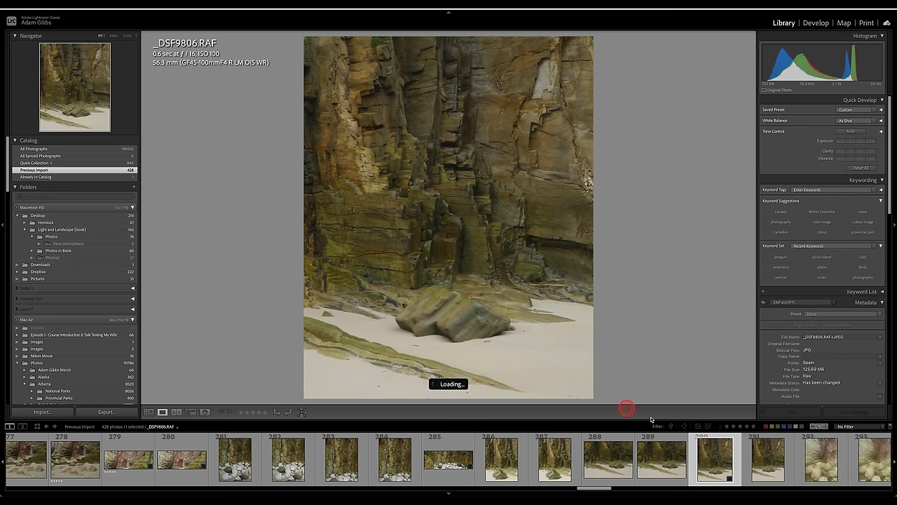
{"action": "left_click", "coordinate": [661, 459]}
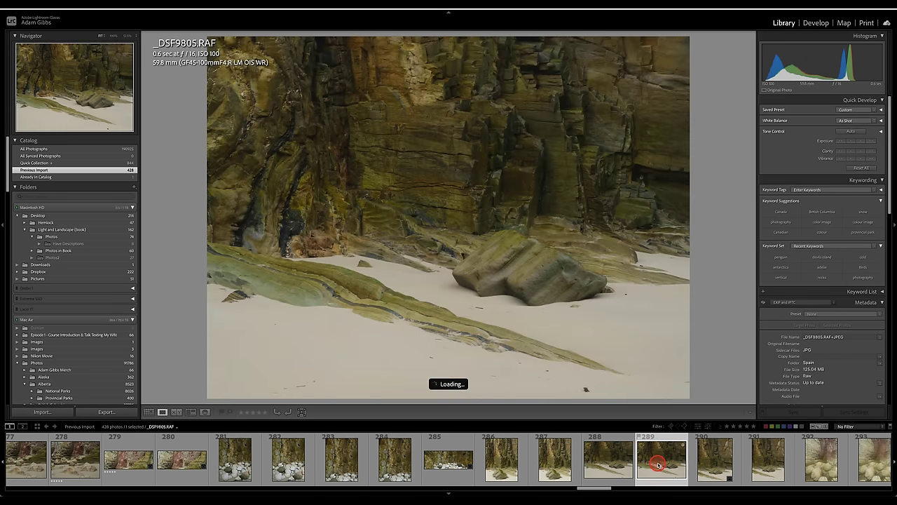
{"action": "key", "text": "0"}
{"action": "left_click", "coordinate": [457, 459]}
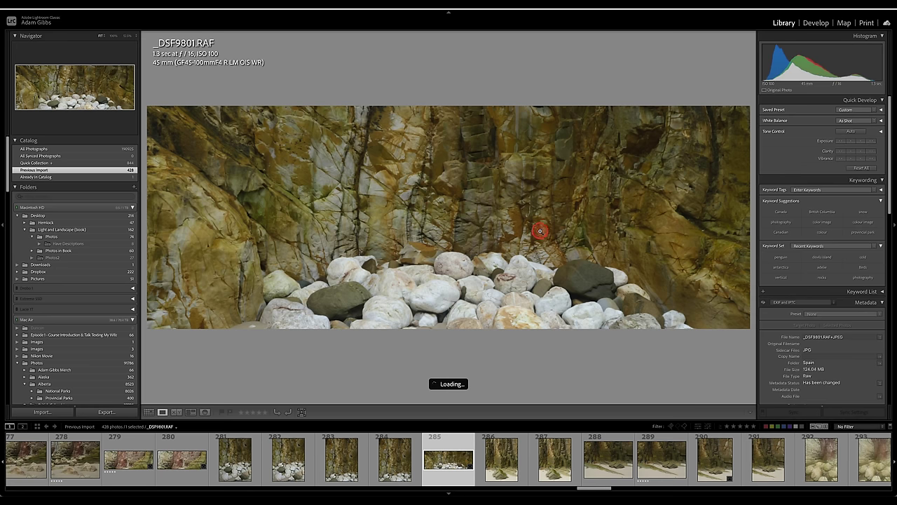
{"action": "key", "text": "5"}
Step: Pass over the hazy boulder frame _DSF9808 and rate the clearer version _DSF9811 five stars
{"action": "scroll", "coordinate": [771, 475], "scroll_direction": "down", "scroll_amount": 4}
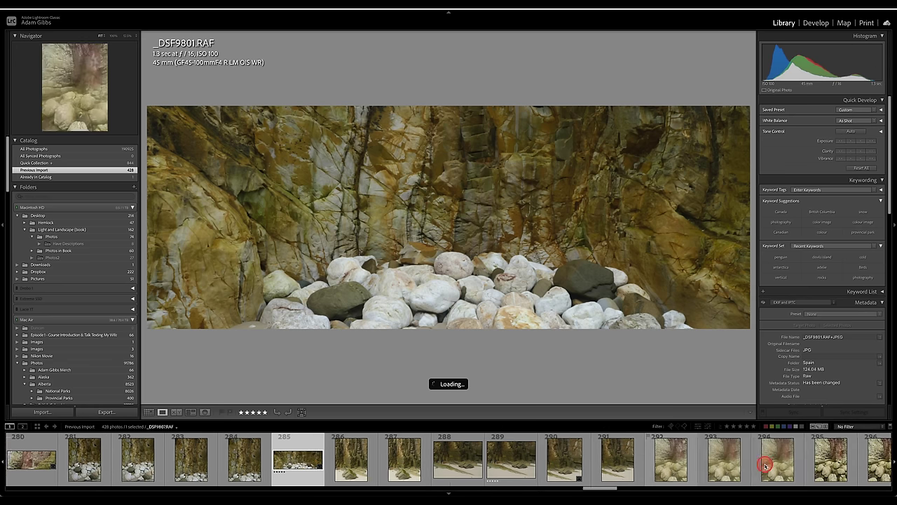
{"action": "left_click", "coordinate": [585, 459]}
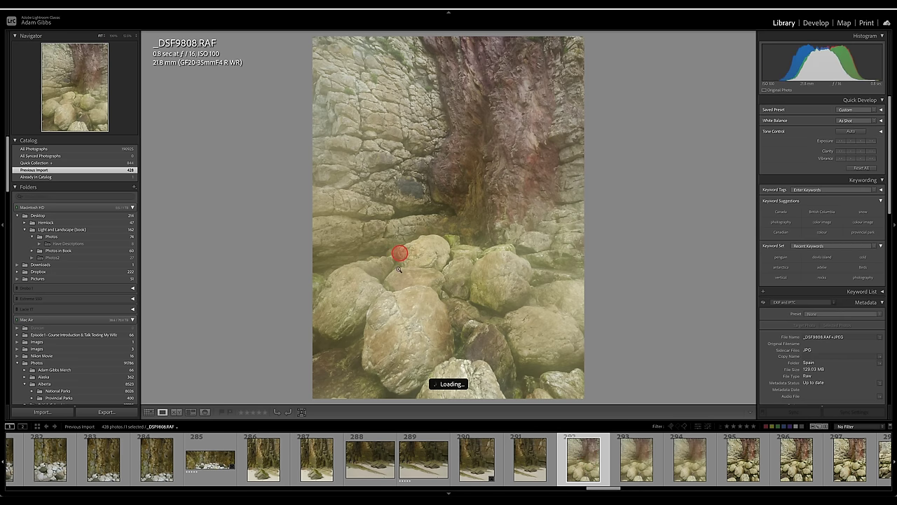
{"action": "left_click", "coordinate": [712, 480]}
{"action": "left_click", "coordinate": [733, 468]}
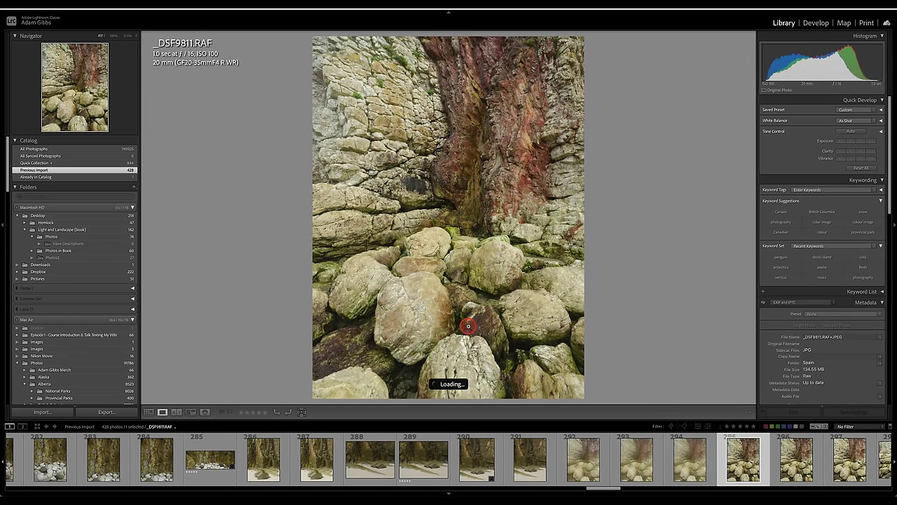
{"action": "key", "text": "5"}
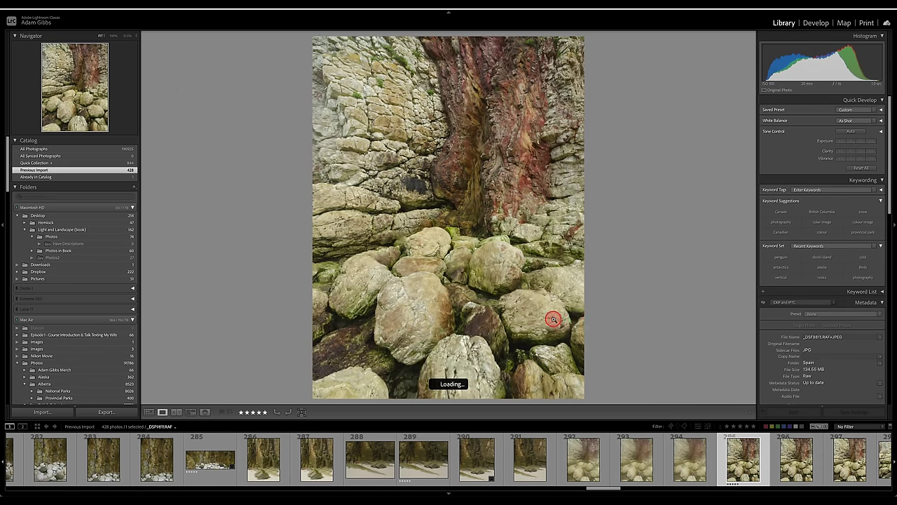
Step: Move on to the vertical boulder frame _DSF9817, check the sharpness of its foreground rocks up close, and rate it five stars
{"action": "key", "text": "Right"}
{"action": "key", "text": "Right"}
{"action": "key", "text": "Right"}
{"action": "key", "text": "Right"}
{"action": "key", "text": "Right"}
{"action": "key", "text": "Right"}
{"action": "left_click", "coordinate": [453, 326]}
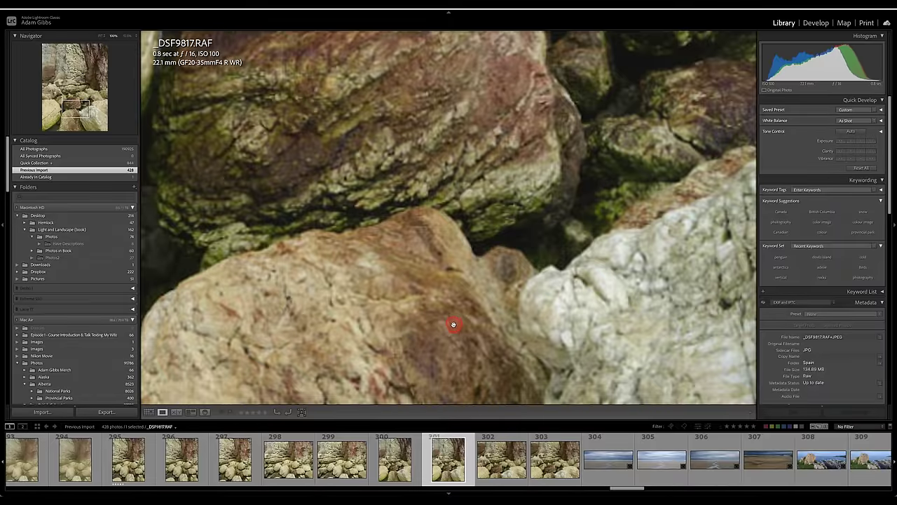
{"action": "left_click", "coordinate": [424, 231]}
{"action": "left_click", "coordinate": [482, 286]}
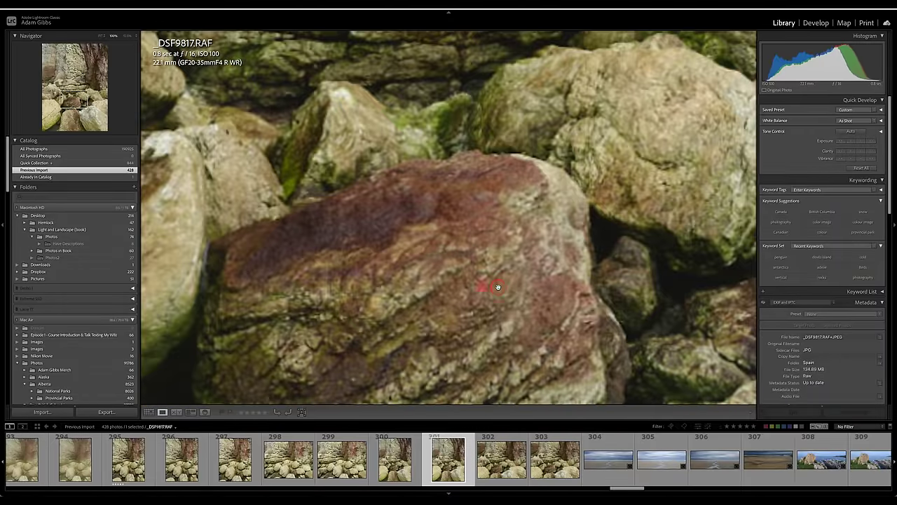
{"action": "left_click", "coordinate": [78, 101]}
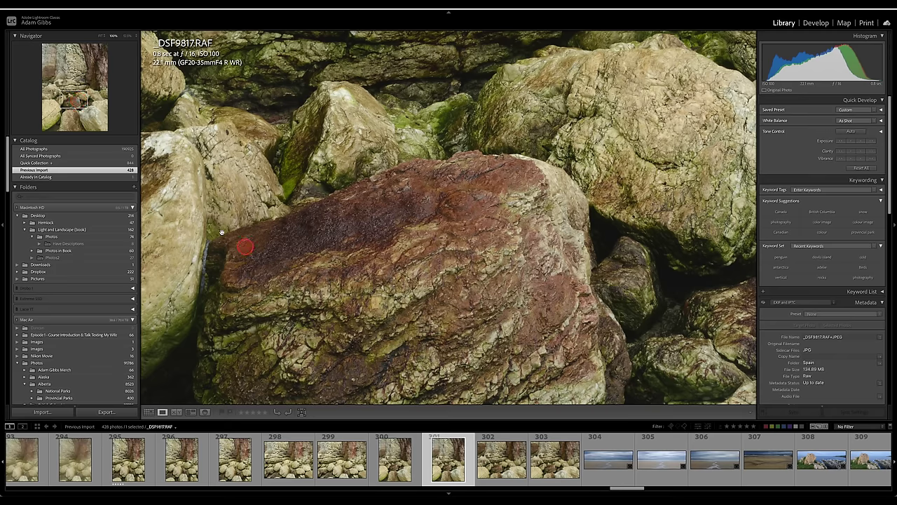
{"action": "mouse_move", "coordinate": [74, 100]}
{"action": "left_mouse_down"}
{"action": "mouse_move", "coordinate": [82, 60]}
{"action": "mouse_move", "coordinate": [96, 53]}
{"action": "mouse_move", "coordinate": [82, 122]}
{"action": "mouse_move", "coordinate": [65, 120]}
{"action": "mouse_move", "coordinate": [73, 118]}
{"action": "left_mouse_up"}
{"action": "left_click", "coordinate": [494, 292]}
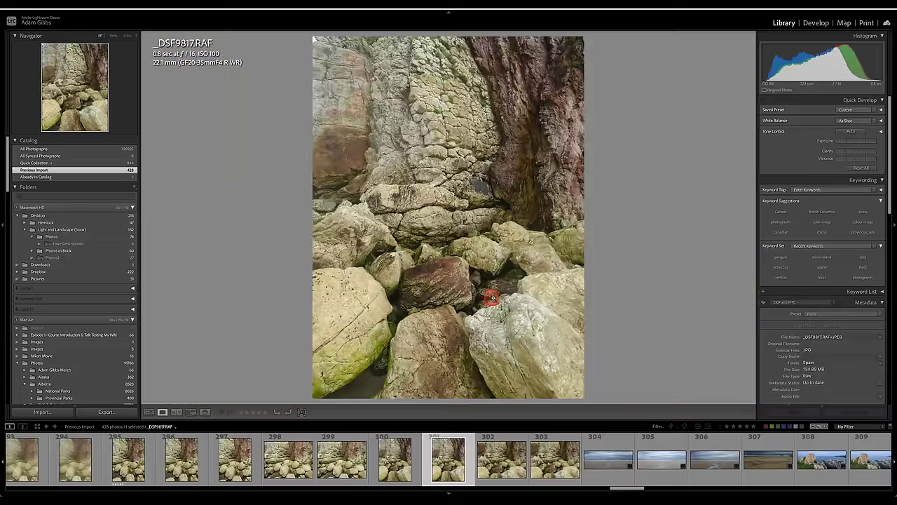
{"action": "key", "text": "0"}
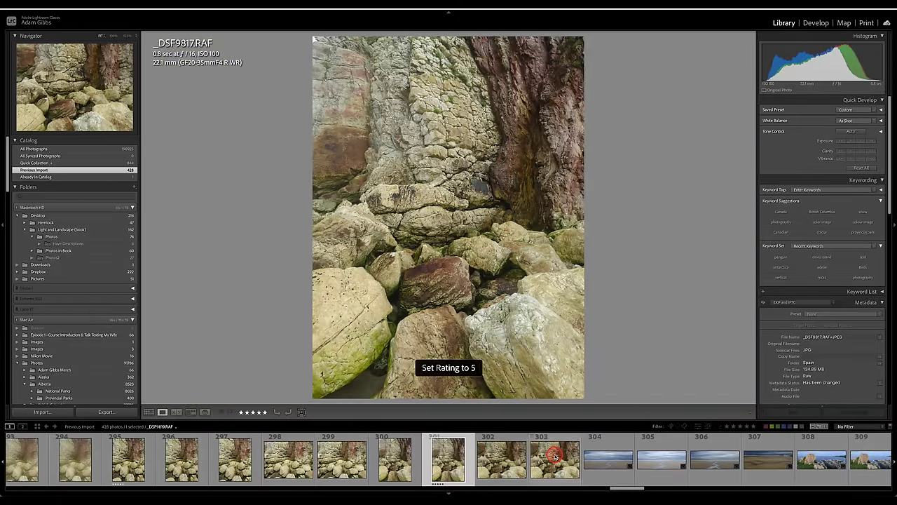
Step: Compare the horizontal boulder frame _DSF9819 with _DSF9817 and _DSF9815, and rate _DSF9819 five stars
{"action": "left_click", "coordinate": [555, 458]}
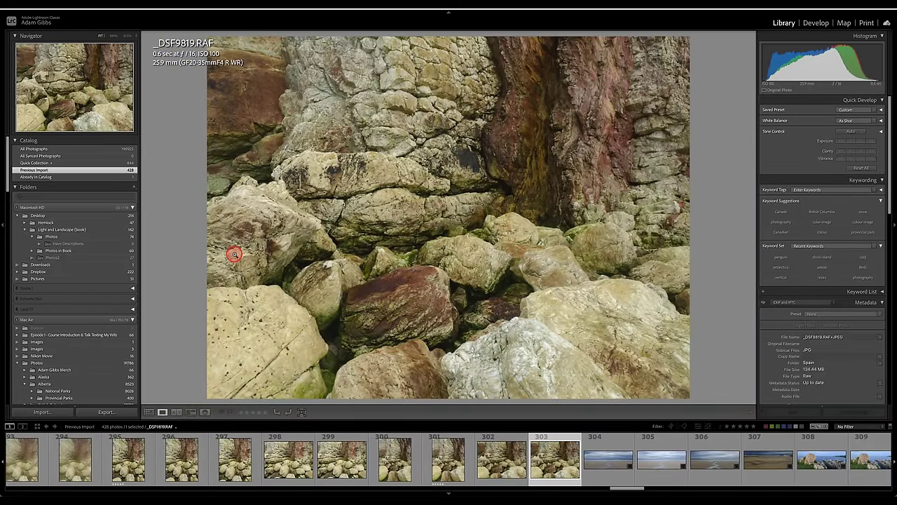
{"action": "left_click", "coordinate": [441, 464]}
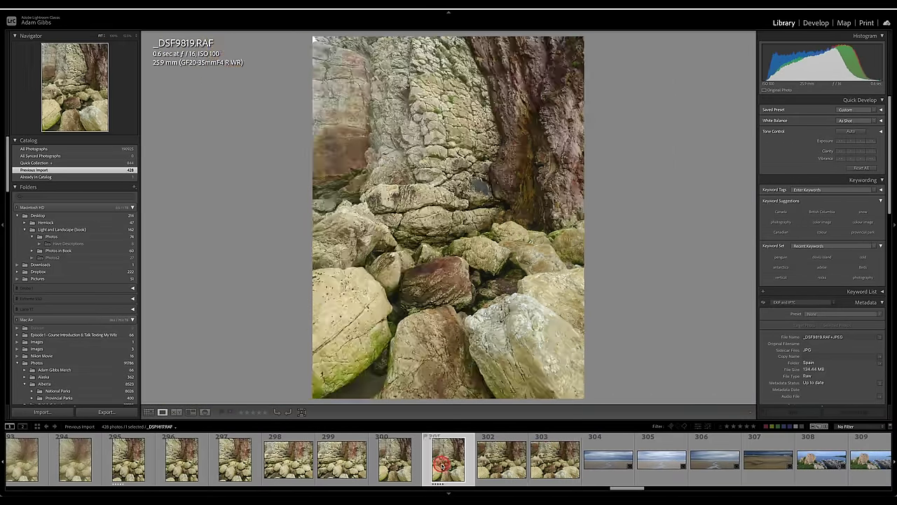
{"action": "left_click", "coordinate": [358, 465]}
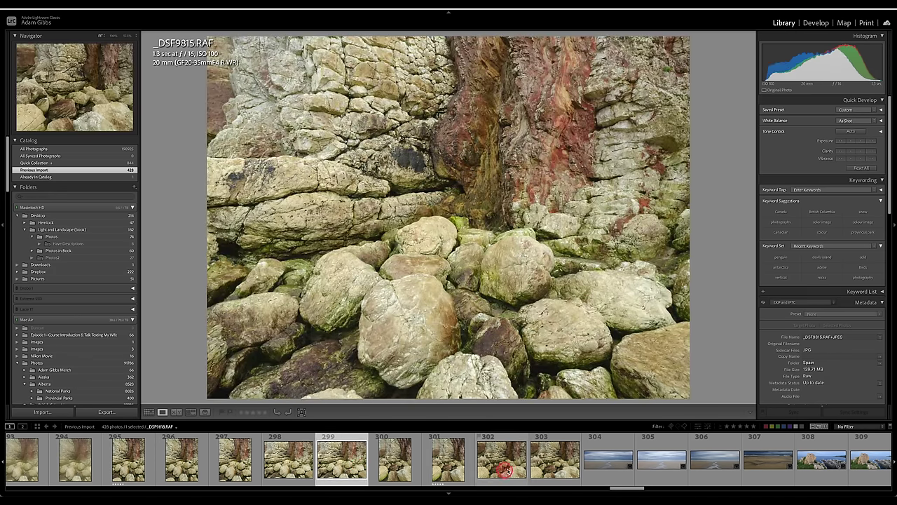
{"action": "left_click", "coordinate": [541, 469]}
{"action": "key", "text": "5"}
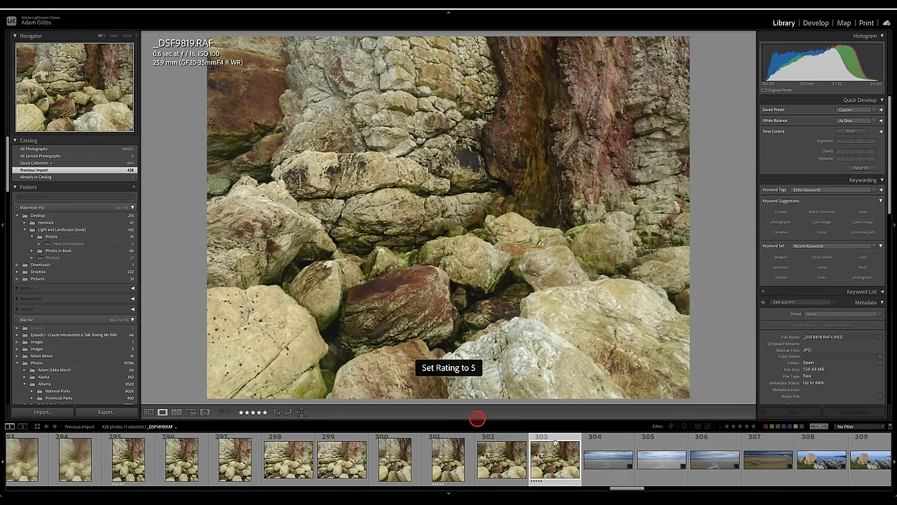
Step: Rate the beach stream panorama _DSF9822 five stars and view the darker sand panorama _DSF9823
{"action": "left_click", "coordinate": [705, 480]}
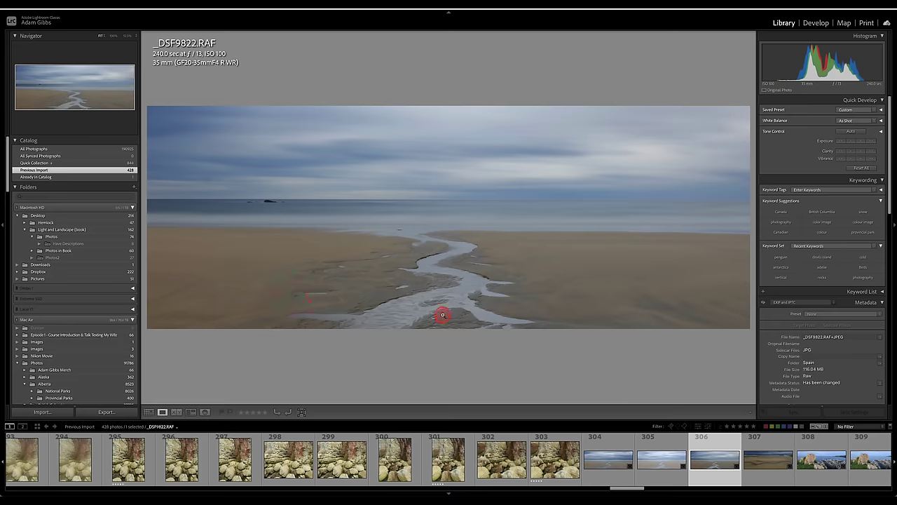
{"action": "key", "text": "5"}
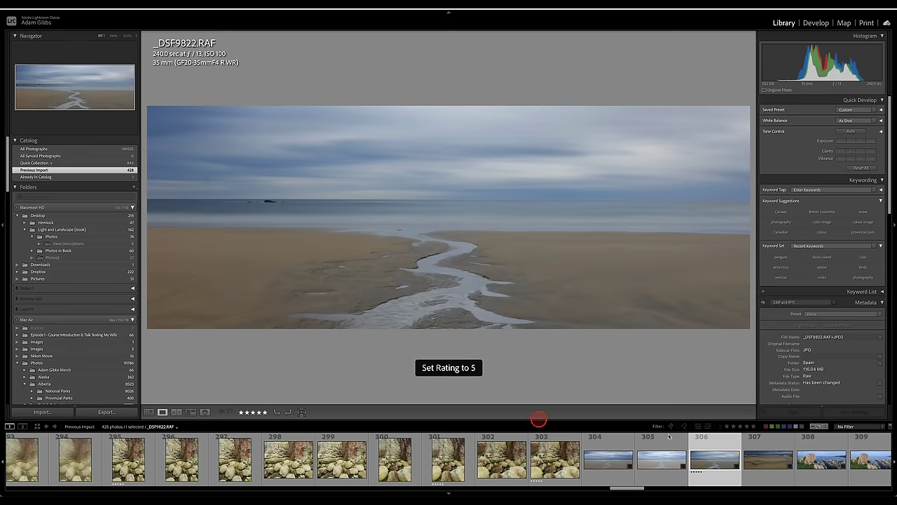
{"action": "left_click", "coordinate": [771, 467]}
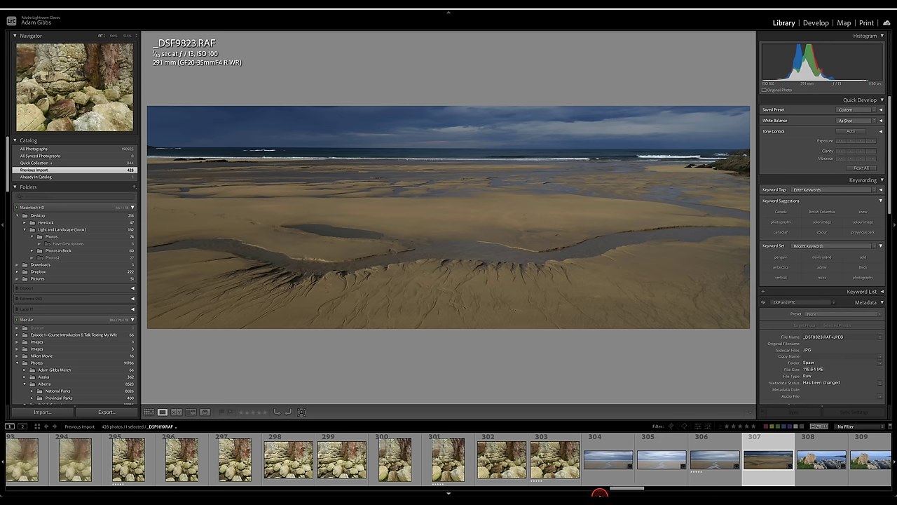
Step: Compare the coastal rock panoramas _DSF9824 and _DSF9825, and rate the long exposure _DSF9825 five stars
{"action": "left_click_drag", "start_coordinate": [614, 488], "coordinate": [633, 486]}
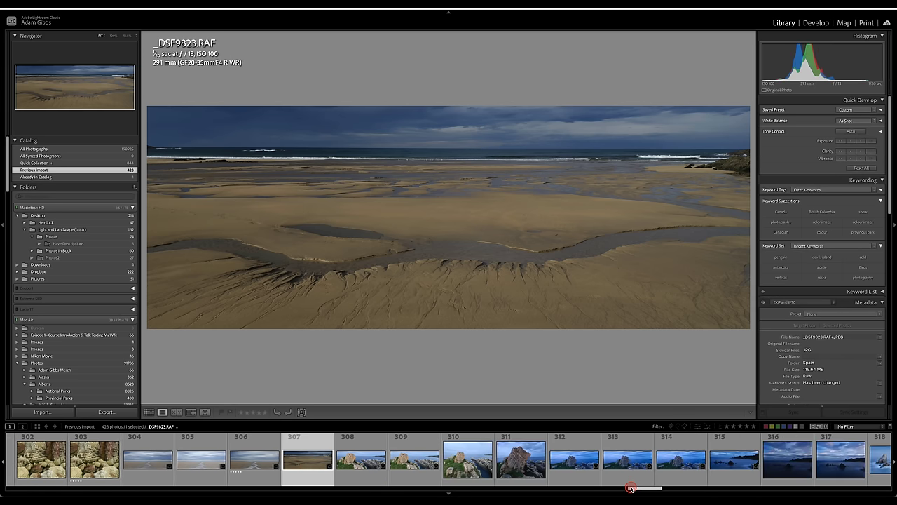
{"action": "left_click", "coordinate": [385, 464]}
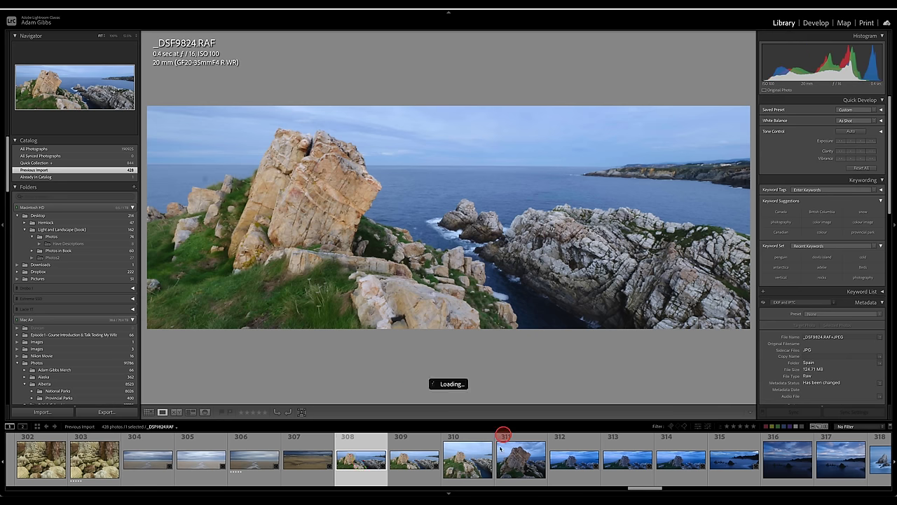
{"action": "left_click", "coordinate": [419, 464]}
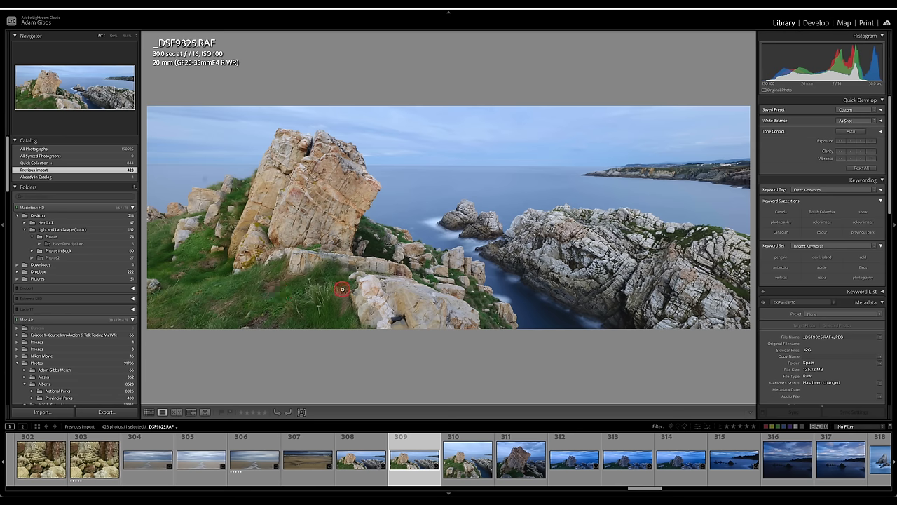
{"action": "key", "text": "5"}
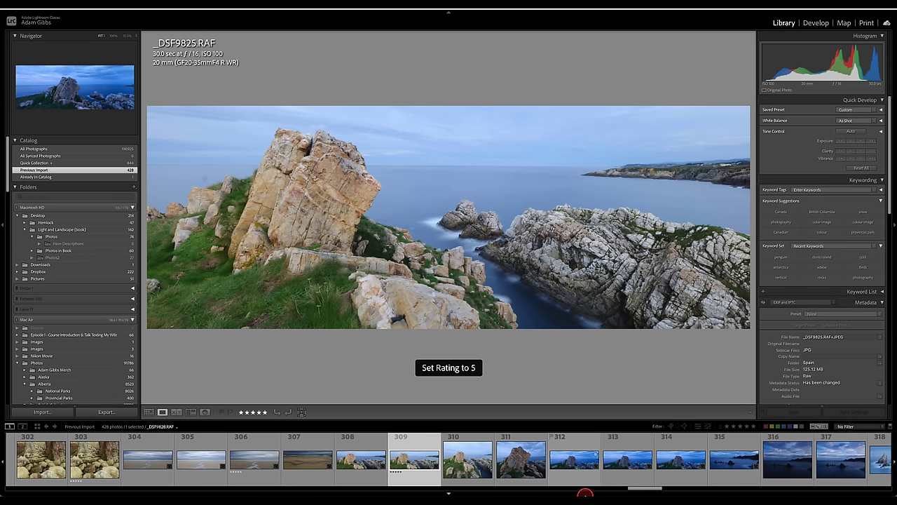
Step: Review the blue-hour rock panoramas _DSF9828 and _DSF9829, and view the dark bay panorama _DSF9831
{"action": "left_click", "coordinate": [574, 458]}
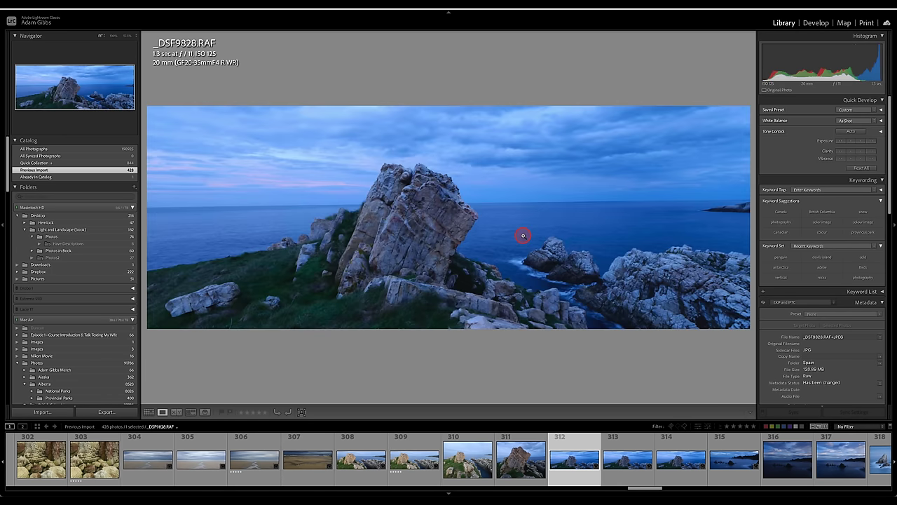
{"action": "left_click", "coordinate": [631, 454]}
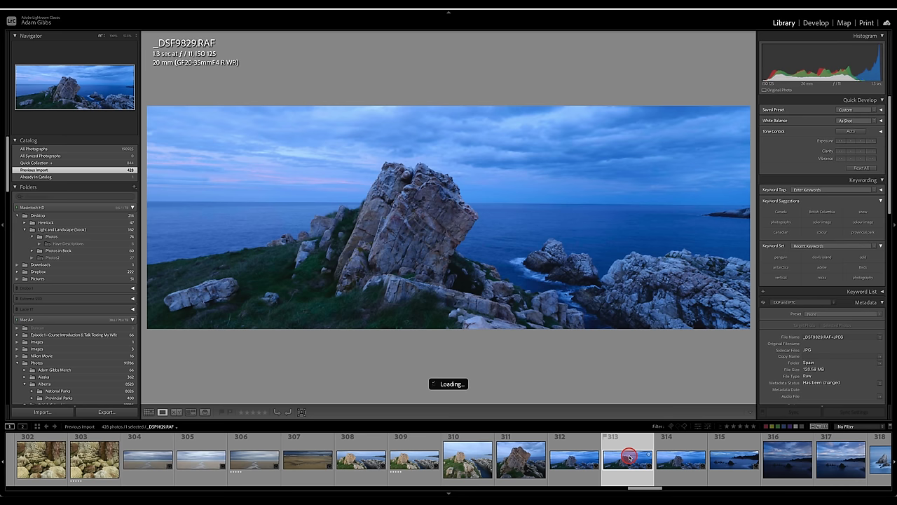
{"action": "left_click", "coordinate": [734, 457]}
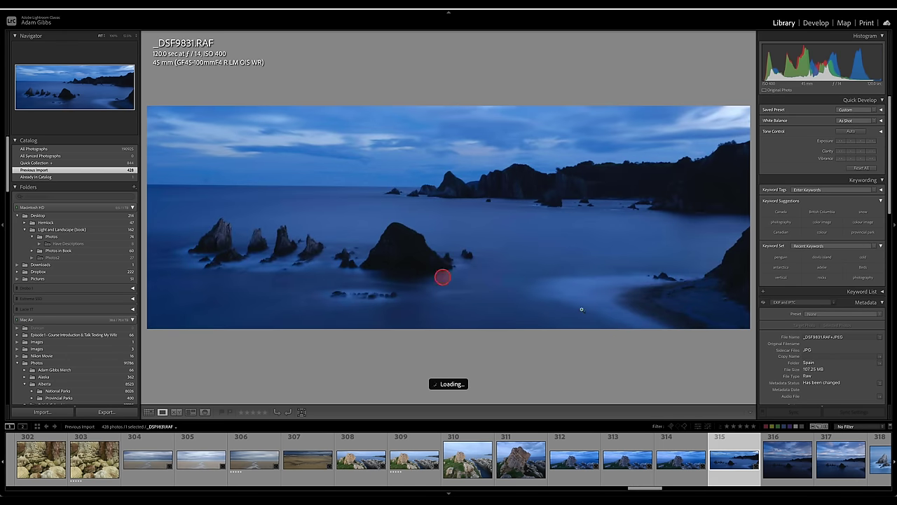
Step: Develop the dark bay panorama _DSF9831 with a temperature of 7,162 and an exposure of +1.15
{"action": "left_click_drag", "start_coordinate": [657, 489], "coordinate": [671, 490]}
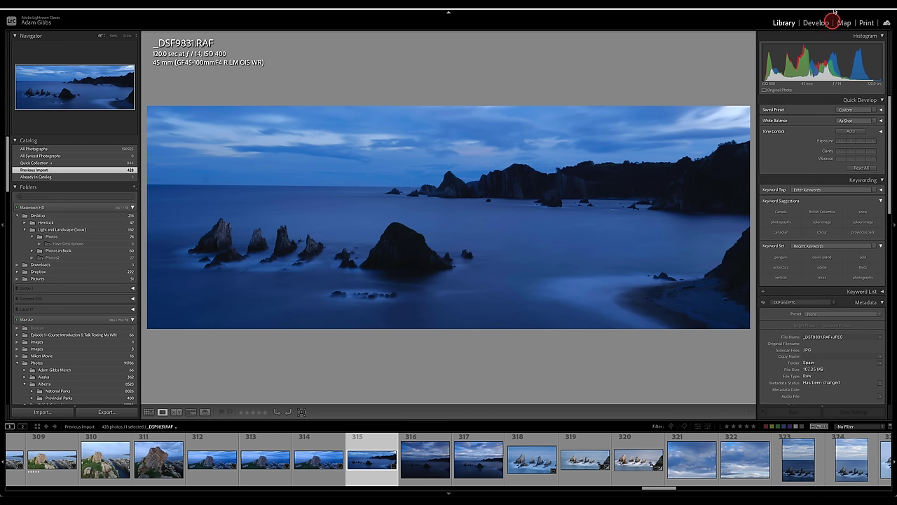
{"action": "left_click", "coordinate": [812, 24]}
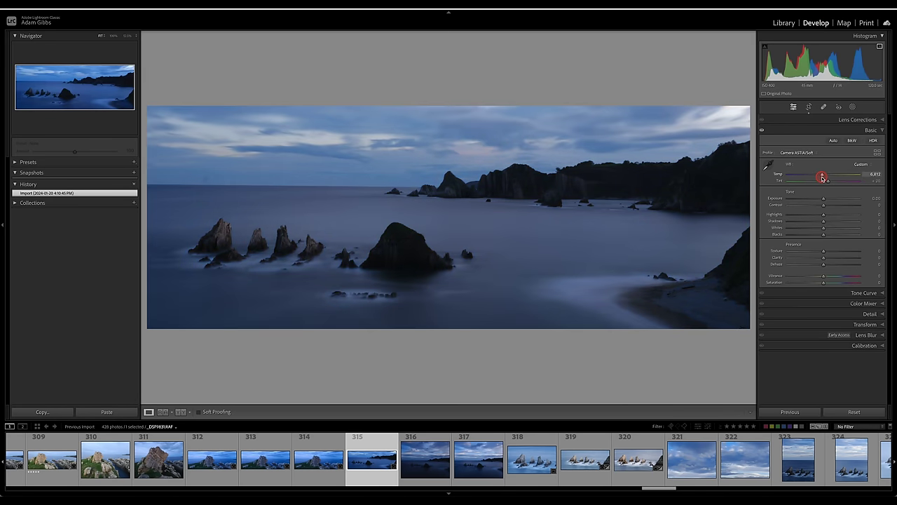
{"action": "left_click_drag", "start_coordinate": [825, 177], "coordinate": [832, 199]}
{"action": "left_click", "coordinate": [825, 201]}
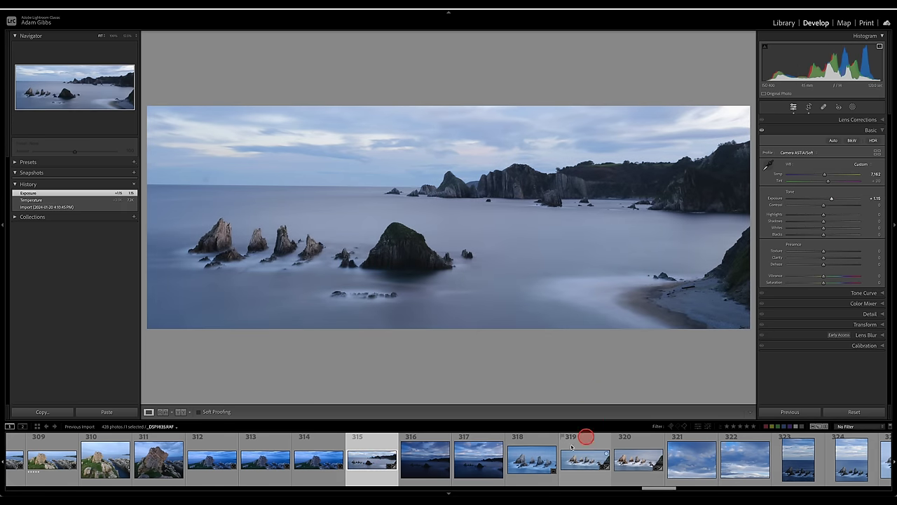
Step: Compare the sea stack frames _DSF9834, _DSF9835 and _DSF9836 with a similar panorama further along the import
{"action": "left_click", "coordinate": [527, 467]}
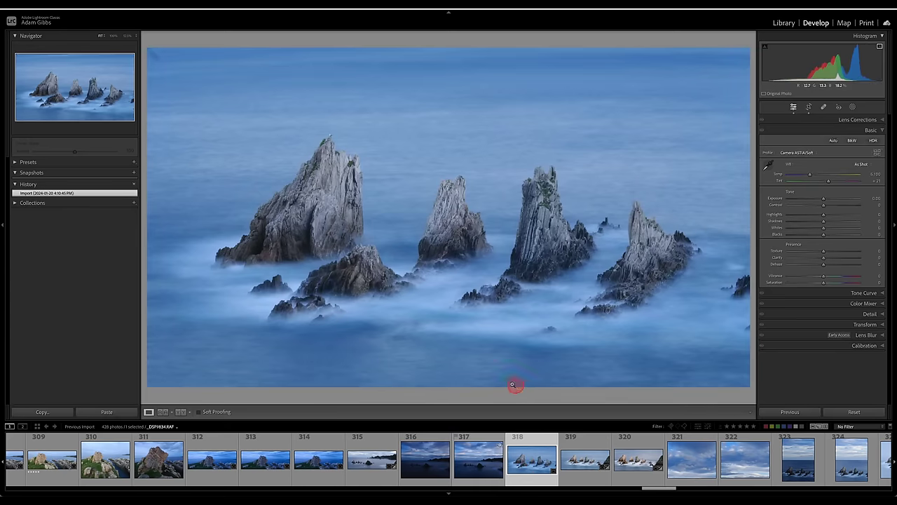
{"action": "left_click", "coordinate": [592, 465]}
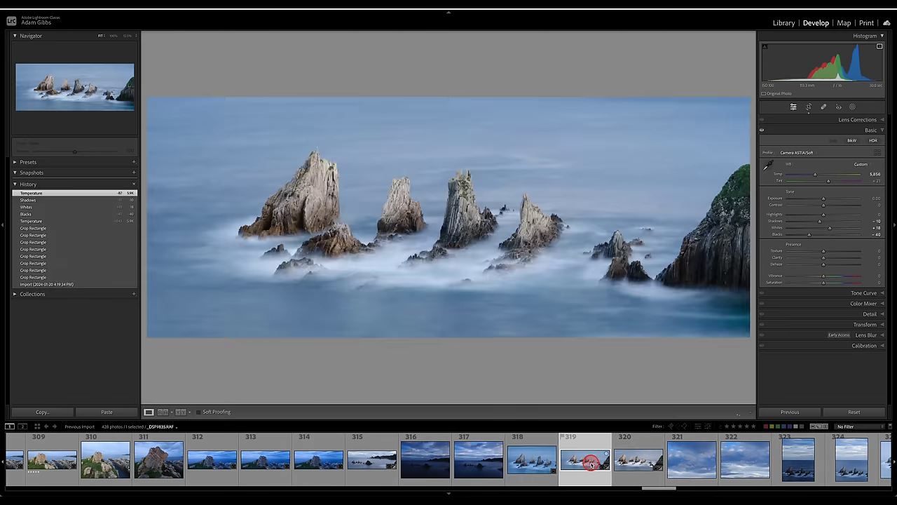
{"action": "left_click", "coordinate": [639, 461]}
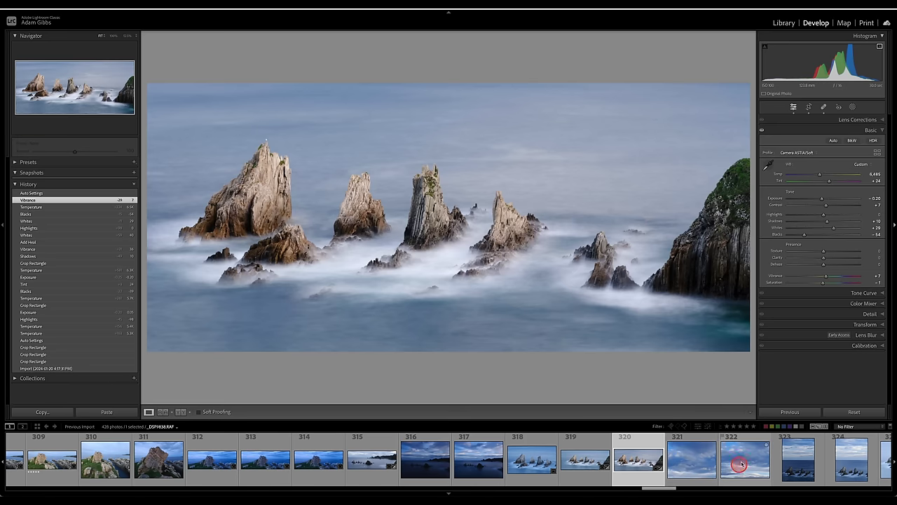
{"action": "scroll", "coordinate": [742, 464], "scroll_direction": "down", "scroll_amount": 10}
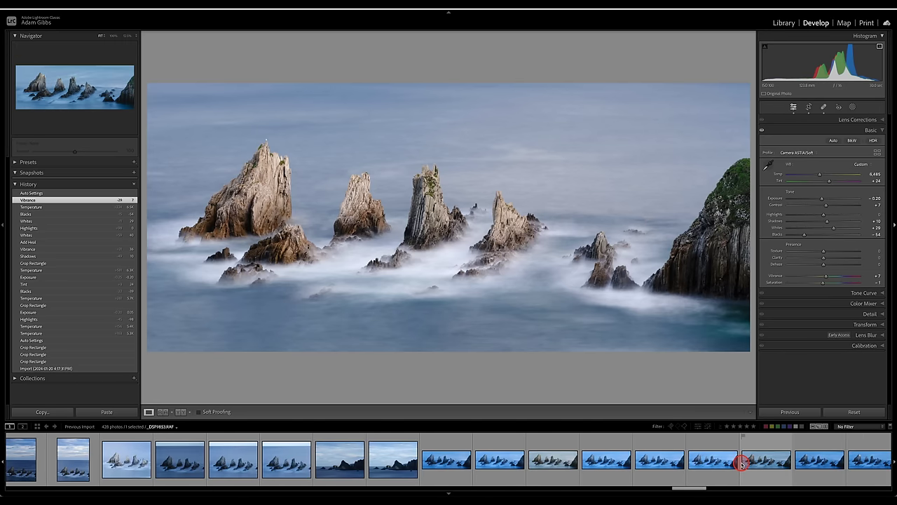
{"action": "left_click", "coordinate": [554, 464]}
{"action": "scroll", "coordinate": [564, 464], "scroll_direction": "up", "scroll_amount": 10}
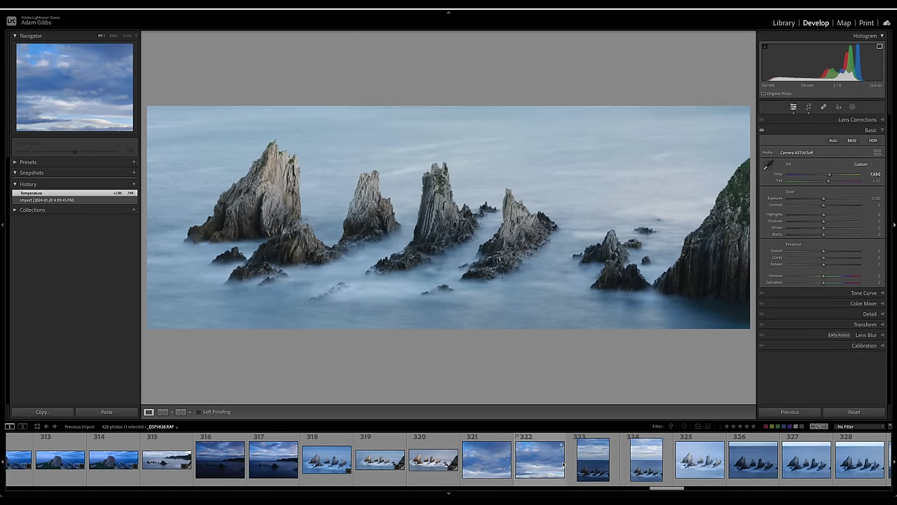
Step: Inspect the edited sea stack panorama _DSF9836 at 100% across its rocks and rate it five stars
{"action": "left_click", "coordinate": [430, 459]}
{"action": "left_click", "coordinate": [335, 327]}
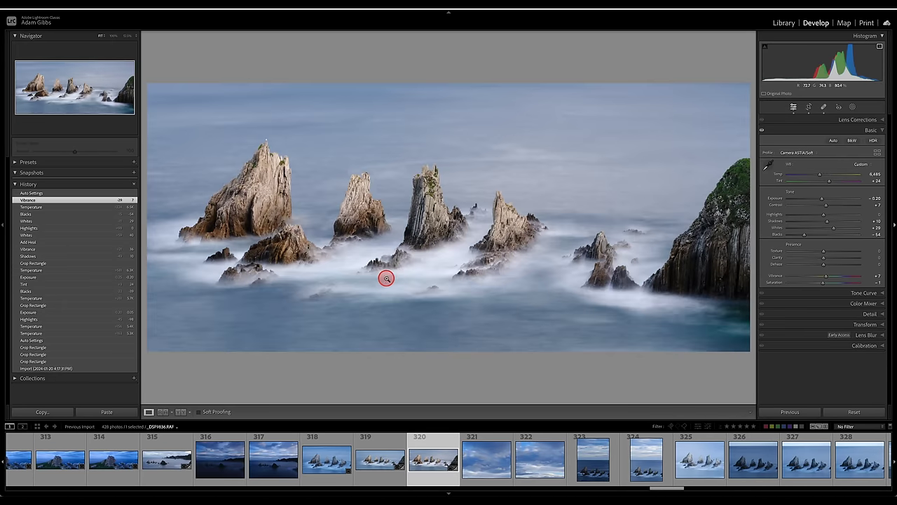
{"action": "left_click", "coordinate": [506, 209]}
{"action": "left_click_drag", "start_coordinate": [199, 133], "coordinate": [699, 246]}
{"action": "left_click_drag", "start_coordinate": [291, 190], "coordinate": [200, 136]}
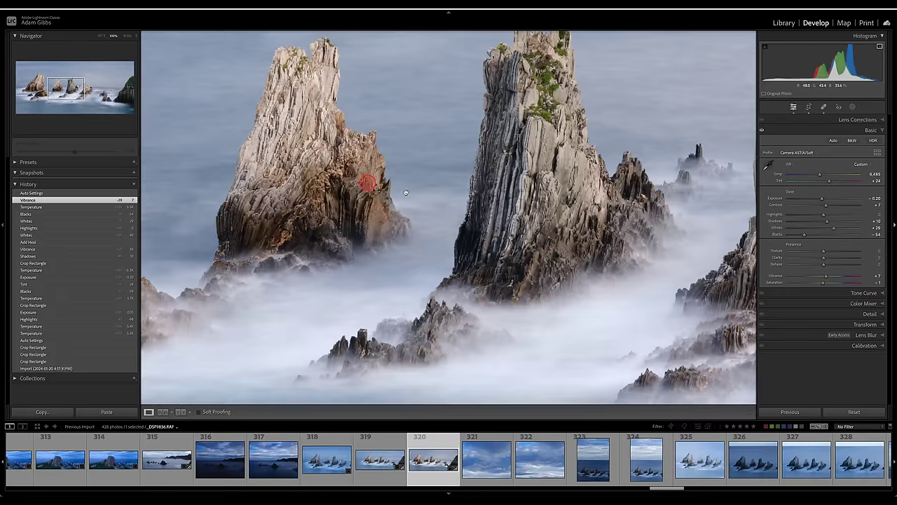
{"action": "left_click", "coordinate": [418, 195]}
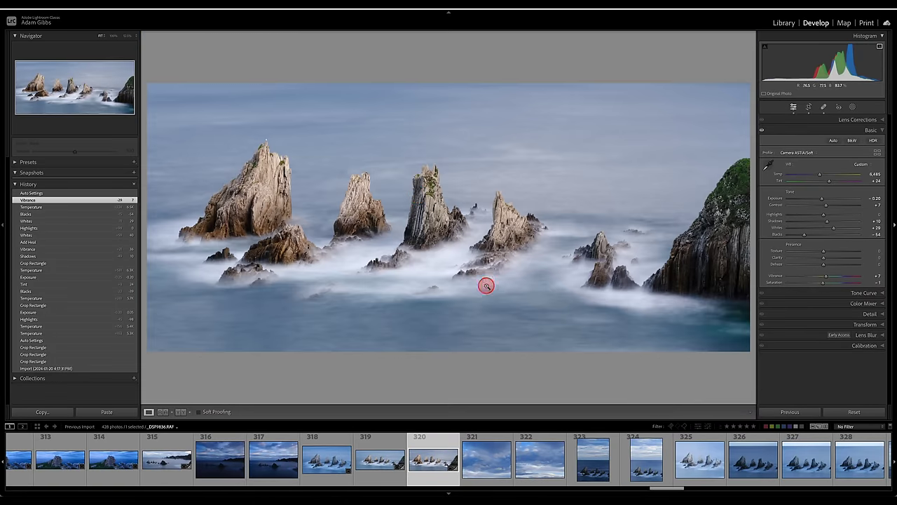
{"action": "key", "text": "1"}
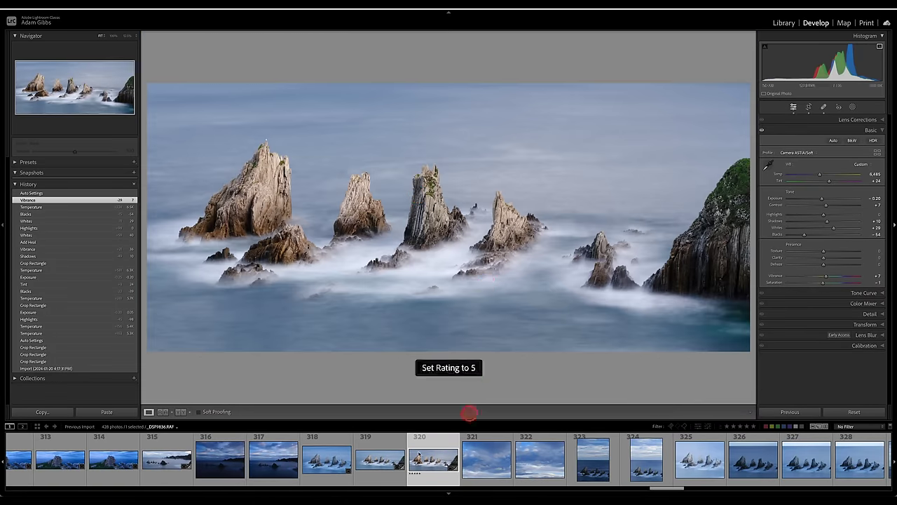
Step: Rate the sea stack frame _DSF9834 and the two cloud frames _DSF9837 and _DSF9838 five stars
{"action": "left_click", "coordinate": [334, 462]}
{"action": "left_click", "coordinate": [490, 467]}
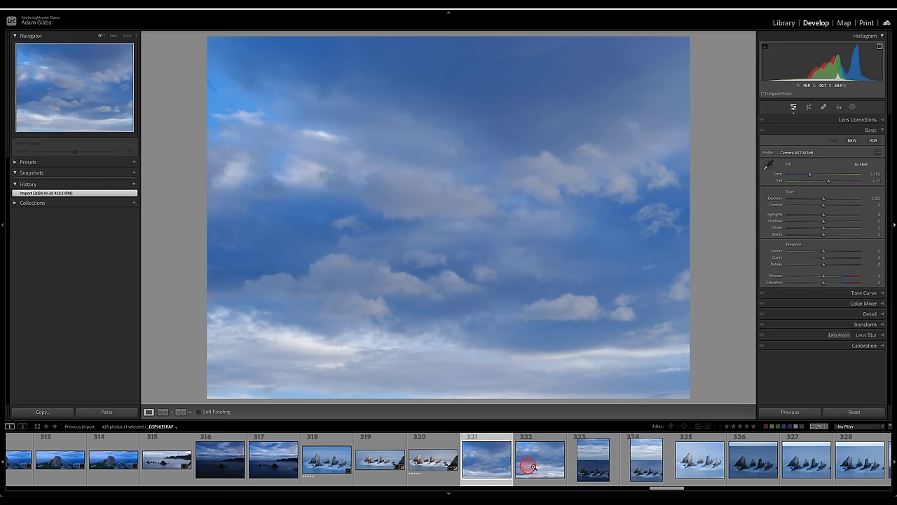
{"action": "key", "text": "0"}
{"action": "scroll", "coordinate": [621, 467], "scroll_direction": "down", "scroll_amount": 1}
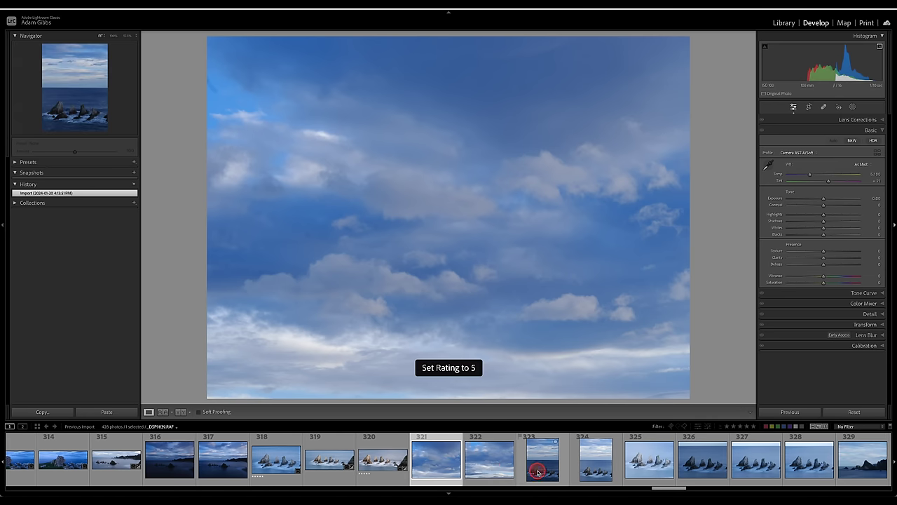
{"action": "left_click", "coordinate": [482, 466]}
{"action": "key", "text": "0"}
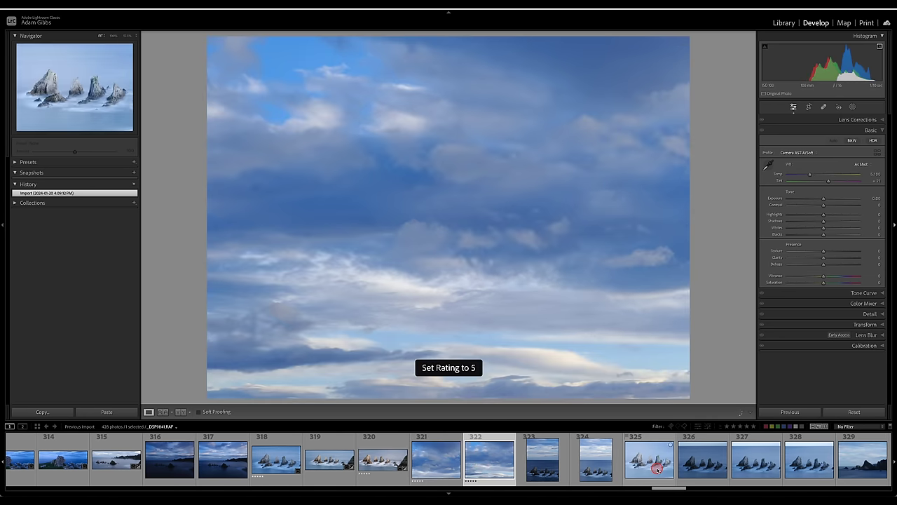
Step: Rate the pale long-exposure sea stack frame _DSF9841 five stars
{"action": "left_click", "coordinate": [657, 469]}
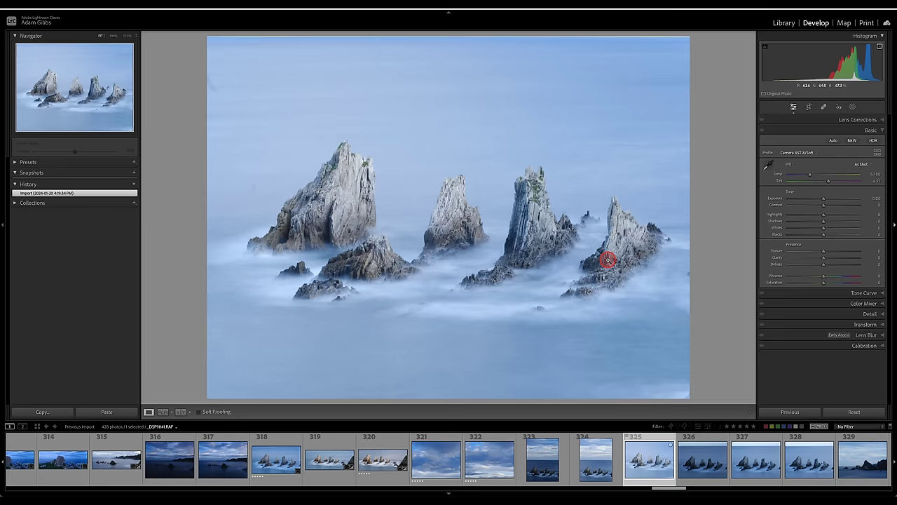
{"action": "key", "text": "1"}
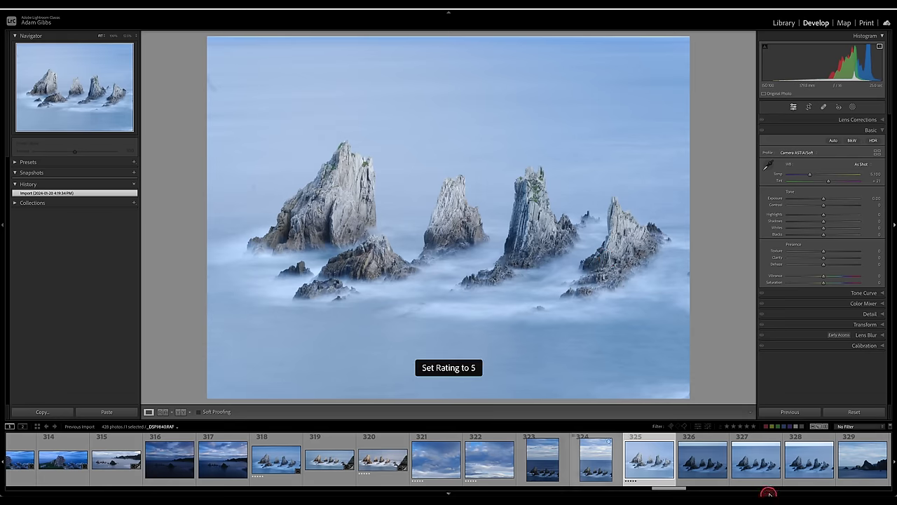
Step: Compare the sea stack panoramas _DSF9849, _DSF9855, _DSF9853 and _DSF9856 for the light on the rocks
{"action": "scroll", "coordinate": [760, 476], "scroll_direction": "down", "scroll_amount": 4}
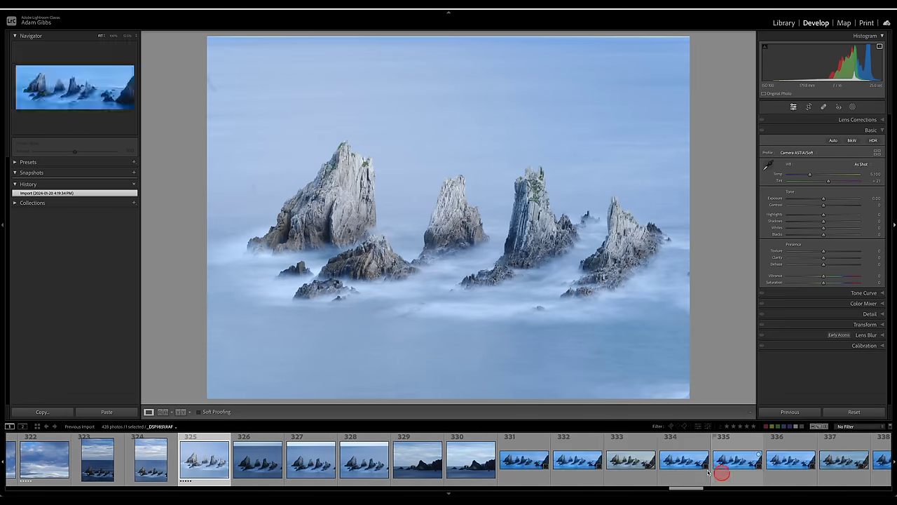
{"action": "left_click", "coordinate": [626, 461]}
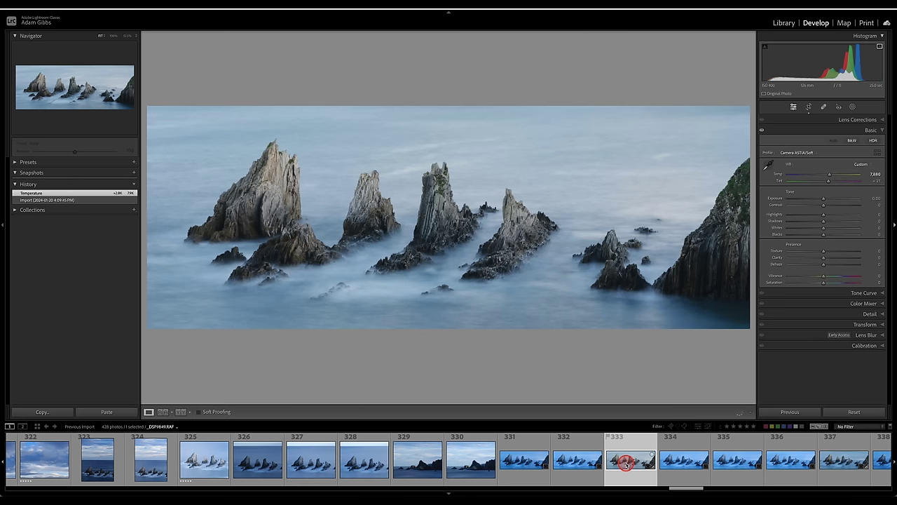
{"action": "scroll", "coordinate": [670, 466], "scroll_direction": "down", "scroll_amount": 2}
{"action": "scroll", "coordinate": [677, 468], "scroll_direction": "down", "scroll_amount": 3}
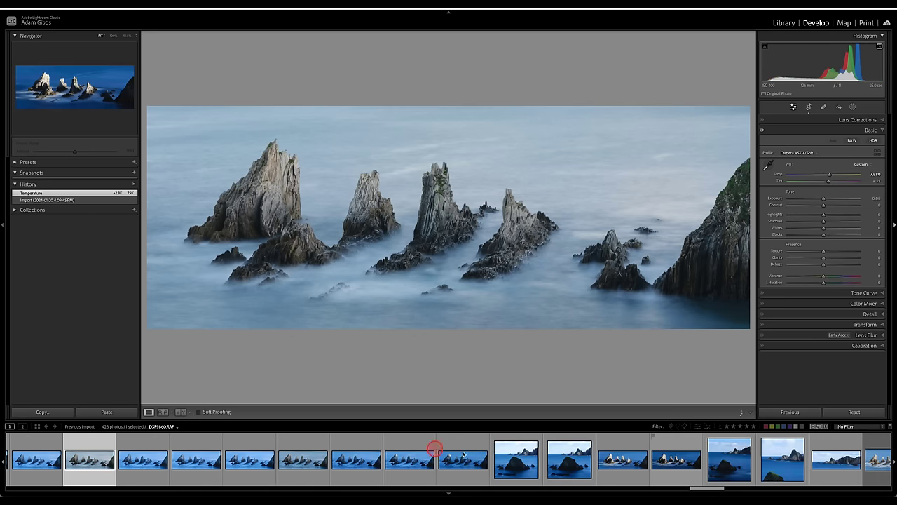
{"action": "left_click", "coordinate": [387, 464]}
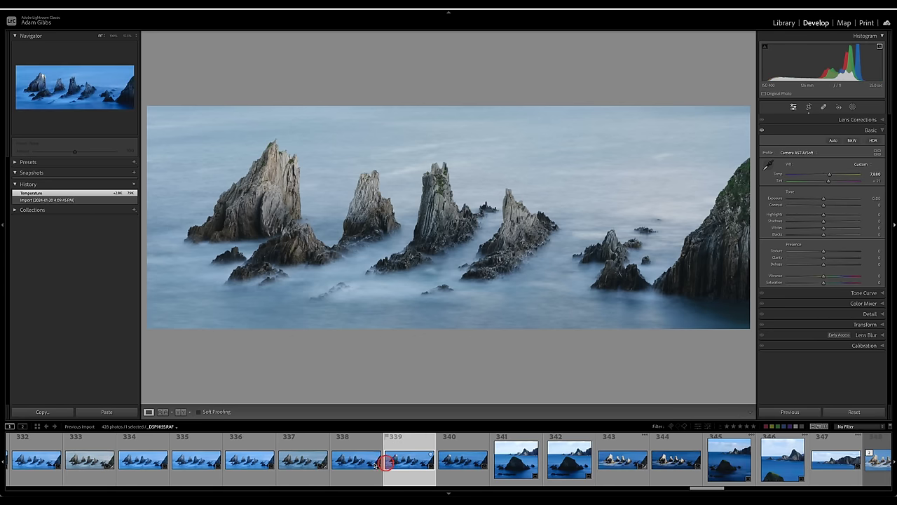
{"action": "left_click", "coordinate": [298, 463]}
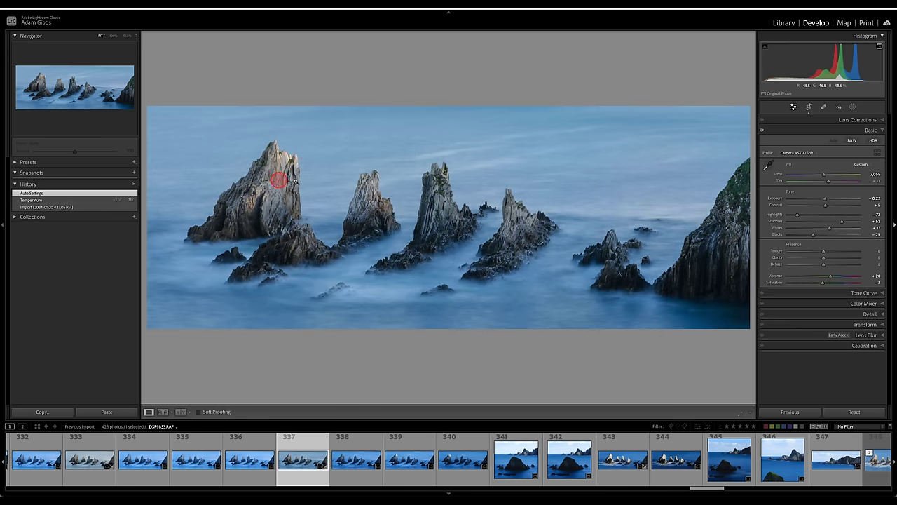
{"action": "left_click", "coordinate": [464, 462]}
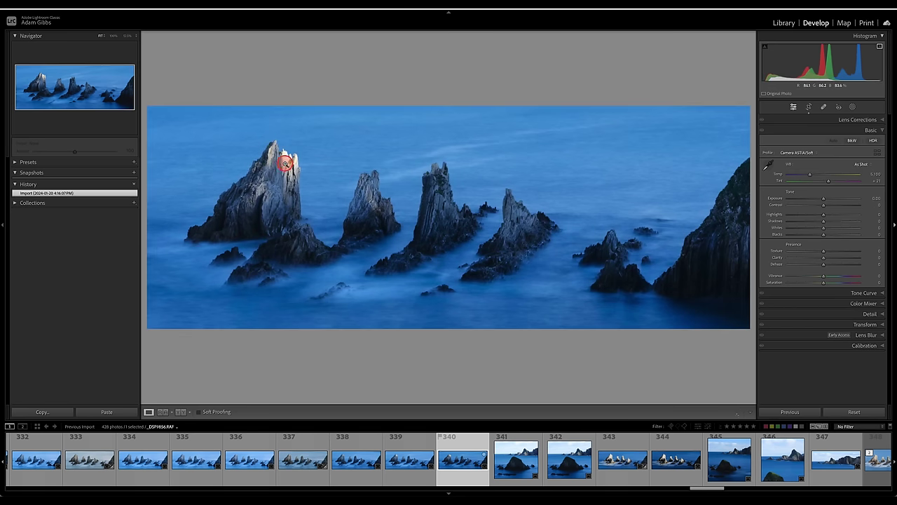
Step: Develop the sunlit sea stack panorama _DSF9859 with a temperature of 6,785 and highlights of -83
{"action": "left_click", "coordinate": [618, 463]}
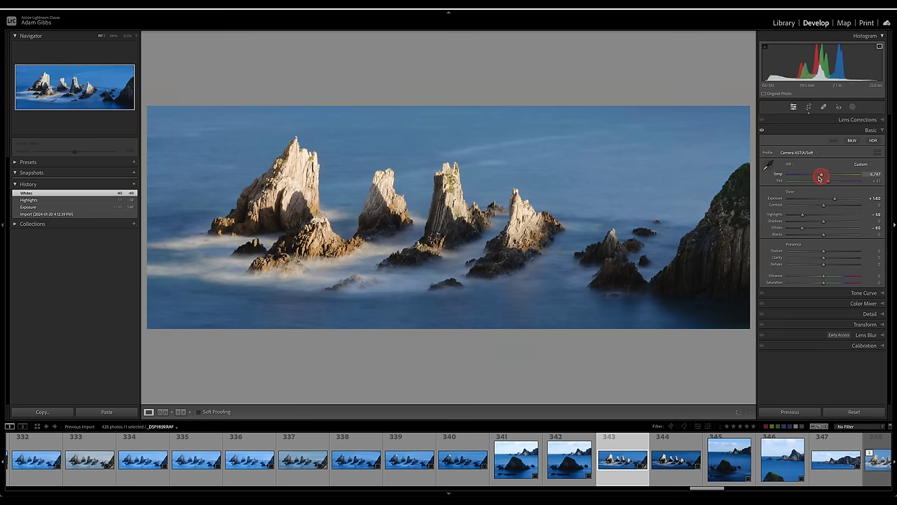
{"action": "left_click_drag", "start_coordinate": [821, 177], "coordinate": [822, 178]}
{"action": "left_click_drag", "start_coordinate": [795, 218], "coordinate": [786, 217]}
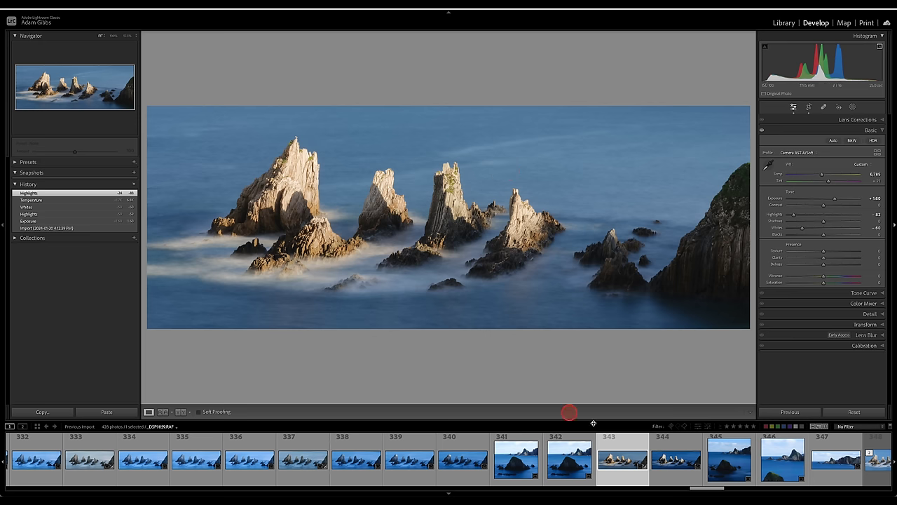
Step: Review the green headland frame, then rate the edited sea stack panorama _DSF9864-Edit.tif five stars
{"action": "scroll", "coordinate": [673, 459], "scroll_direction": "down", "scroll_amount": 3}
{"action": "left_click", "coordinate": [652, 471]}
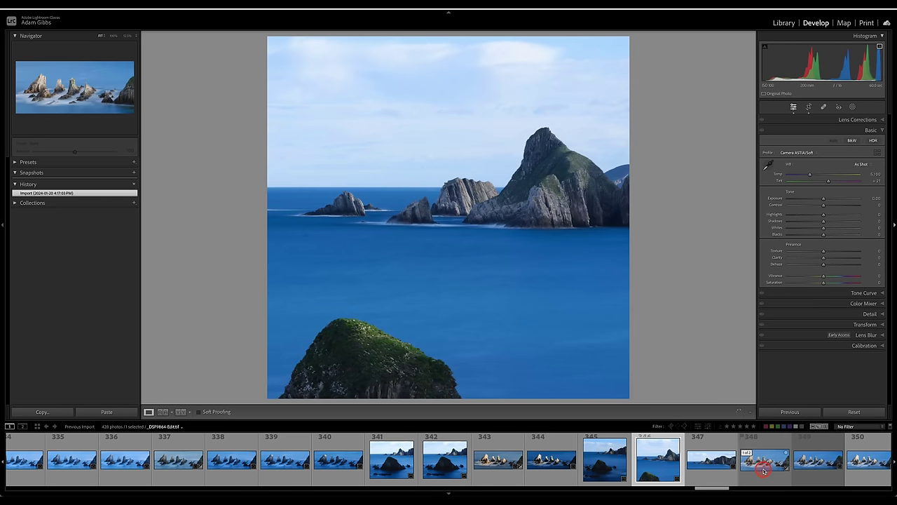
{"action": "scroll", "coordinate": [762, 466], "scroll_direction": "down", "scroll_amount": 2}
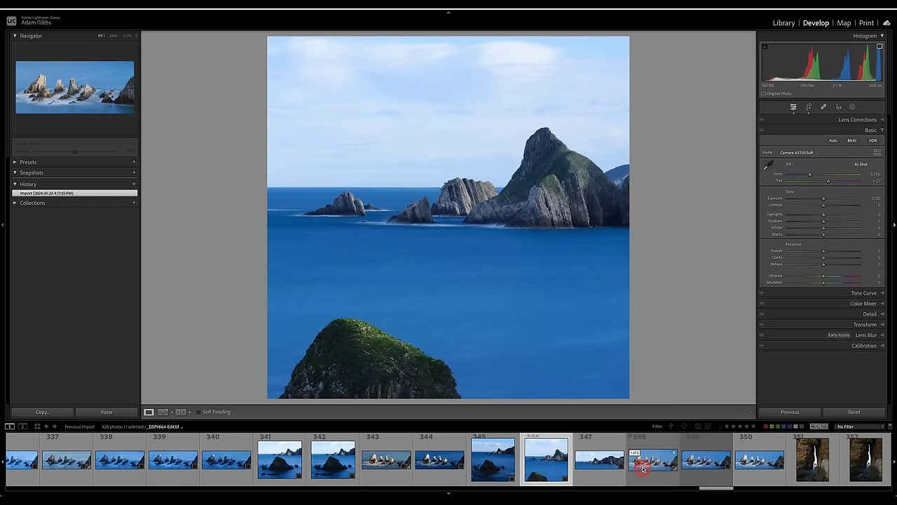
{"action": "left_click", "coordinate": [645, 462]}
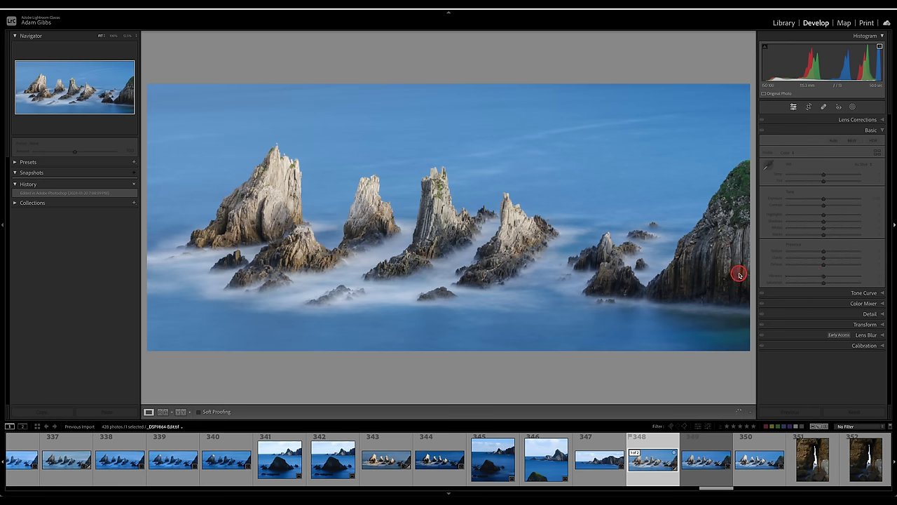
{"action": "key", "text": "5"}
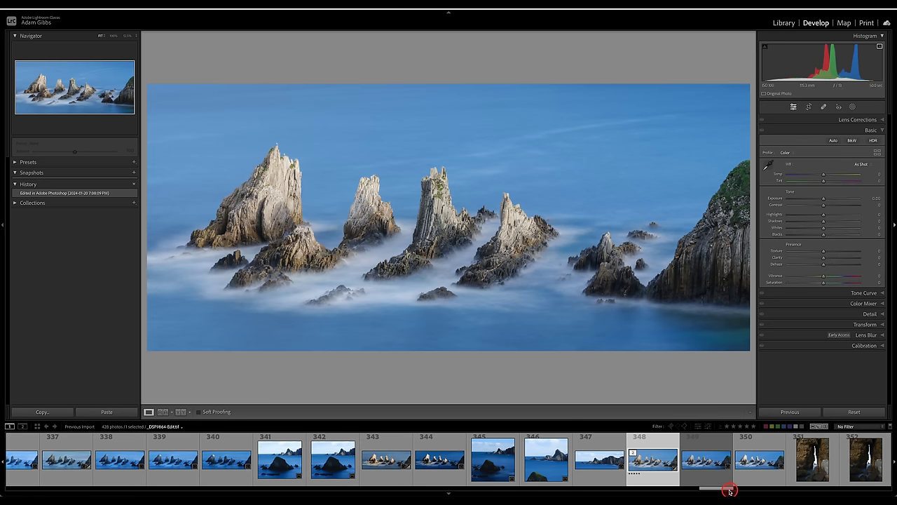
Step: Compare the sea cave frames _DSF9869, _DSF9870 and _DSF9871, and rate _DSF9870 five stars
{"action": "left_click_drag", "start_coordinate": [726, 489], "coordinate": [741, 488]}
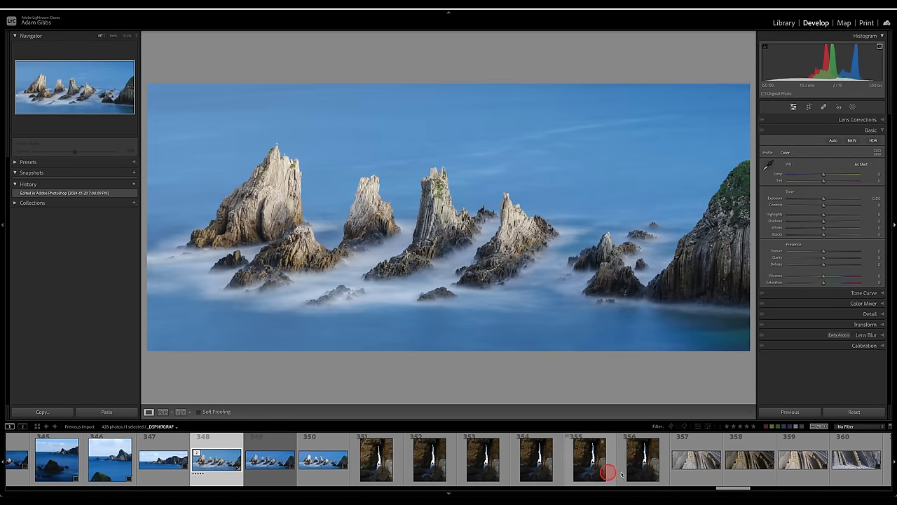
{"action": "left_click", "coordinate": [535, 464]}
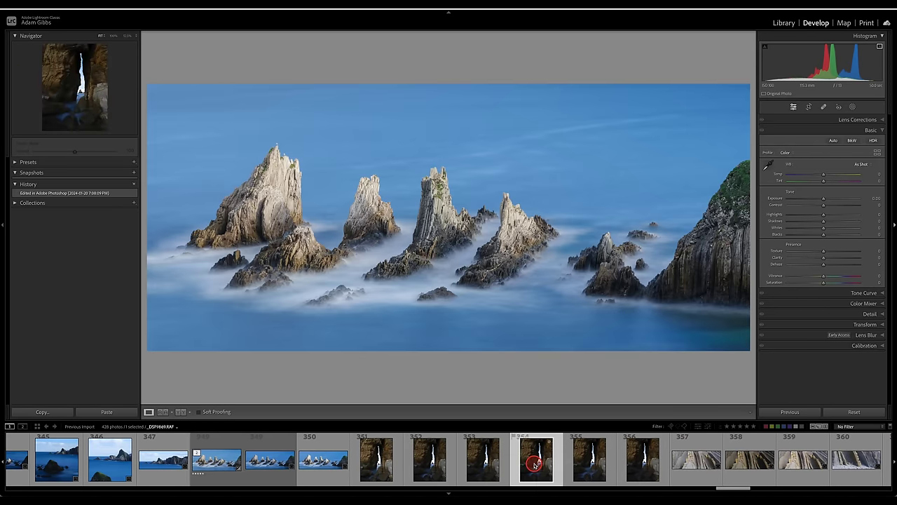
{"action": "left_click", "coordinate": [589, 464]}
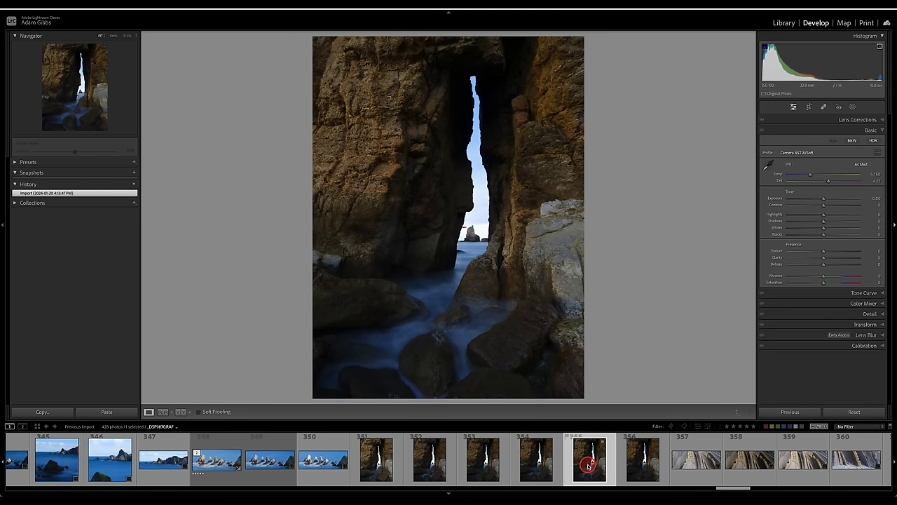
{"action": "left_click", "coordinate": [632, 469]}
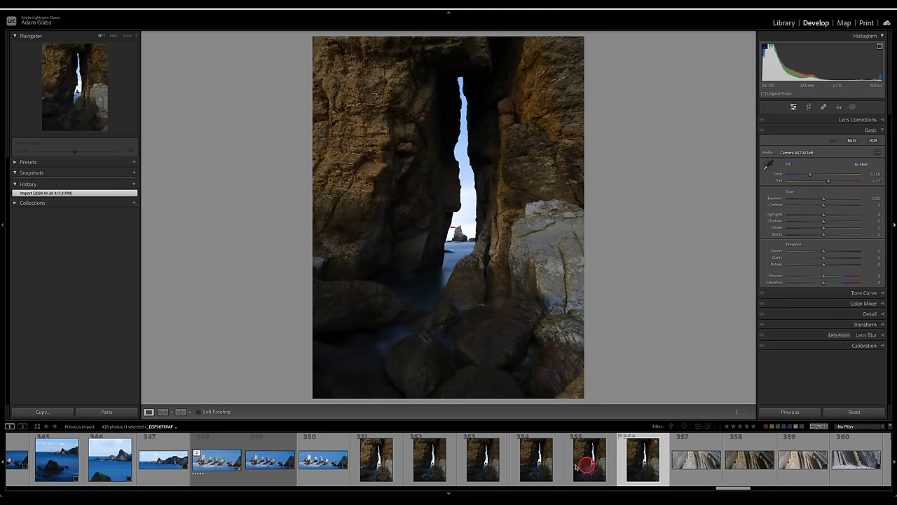
{"action": "left_click", "coordinate": [546, 468]}
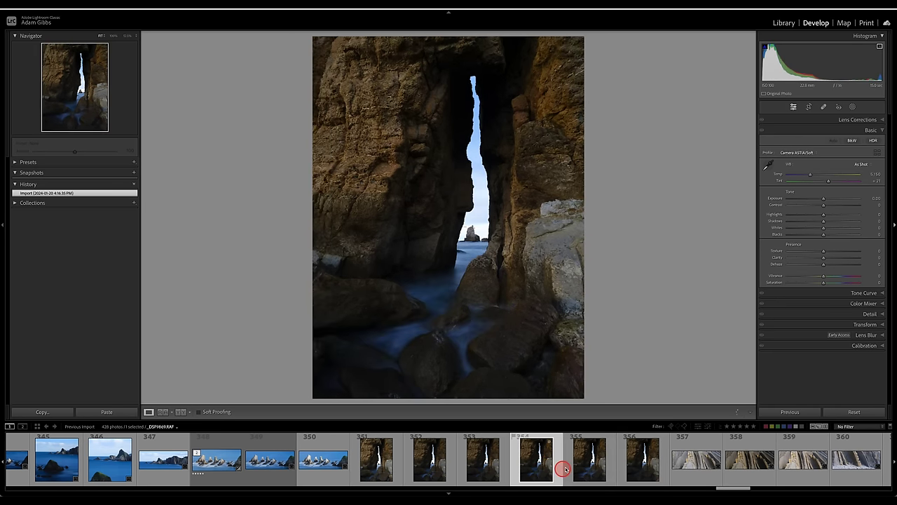
{"action": "left_click", "coordinate": [582, 465]}
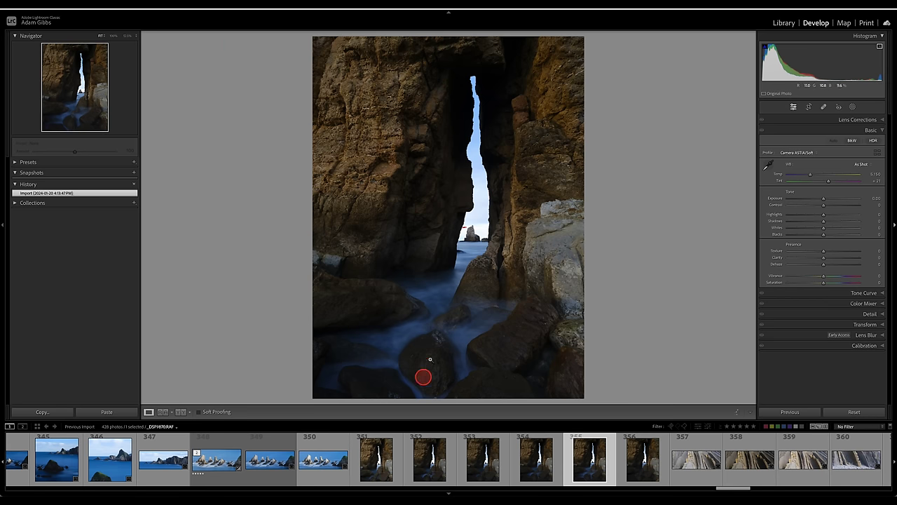
{"action": "key", "text": "5"}
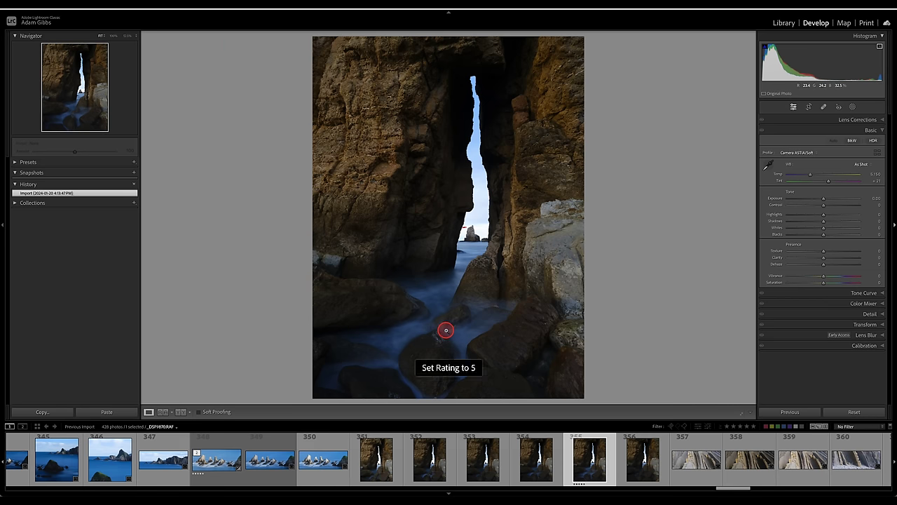
Step: Compare the layered cliff panoramas _DSF9872, _DSF9873 and _DSF9874, and rate _DSF9874 five stars
{"action": "left_click", "coordinate": [699, 464]}
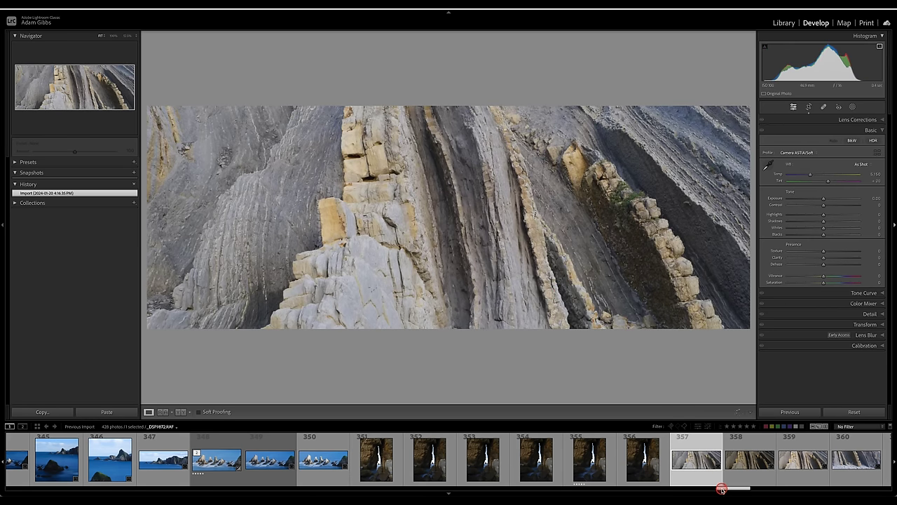
{"action": "left_click_drag", "start_coordinate": [722, 489], "coordinate": [726, 489]}
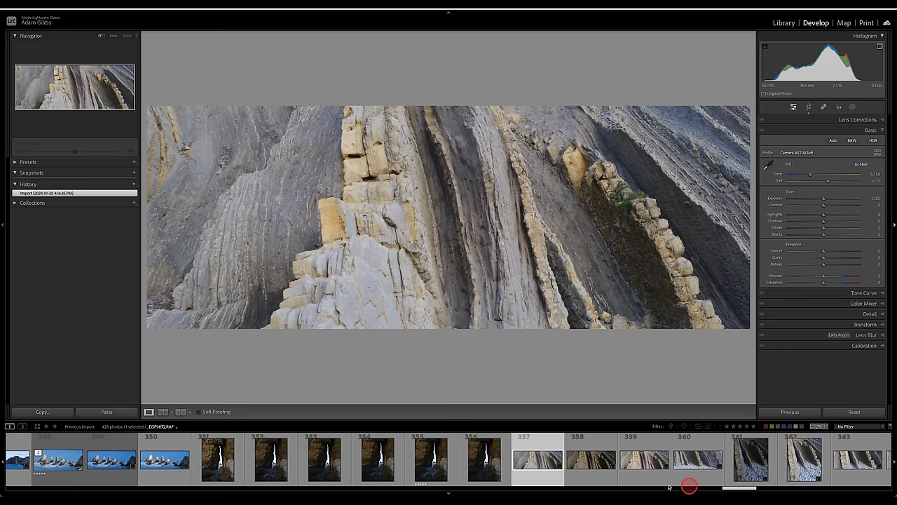
{"action": "left_click", "coordinate": [645, 466]}
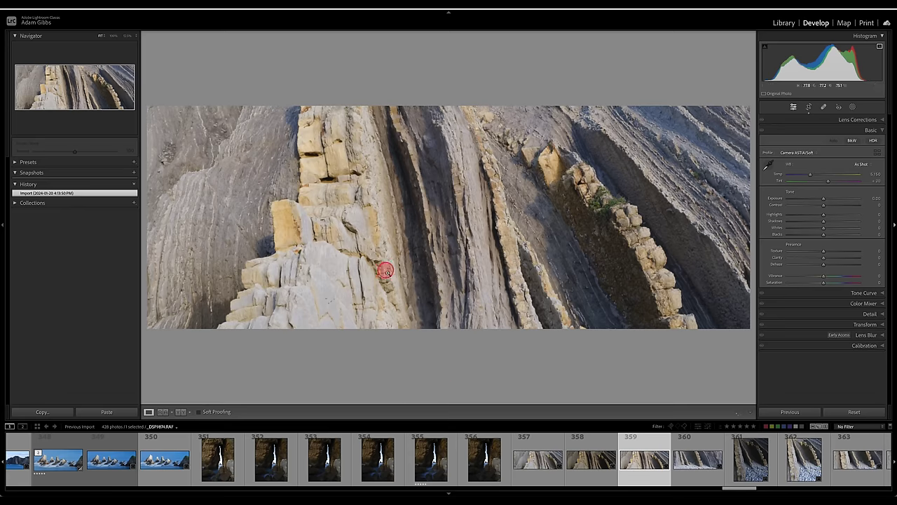
{"action": "left_click", "coordinate": [540, 465]}
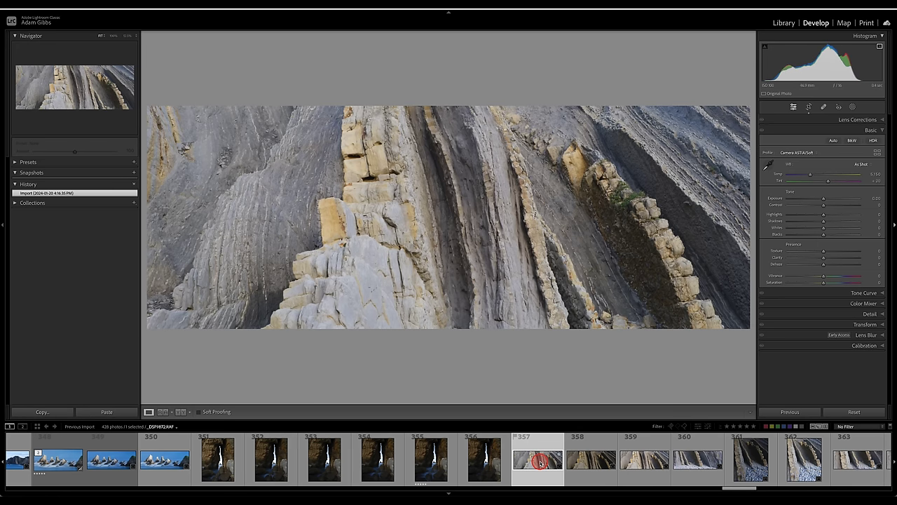
{"action": "left_click", "coordinate": [319, 266]}
{"action": "left_click", "coordinate": [589, 460]}
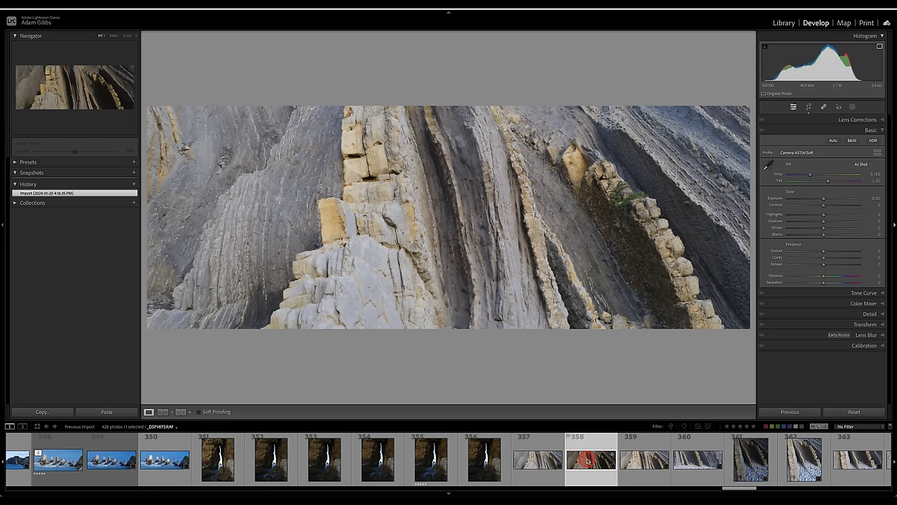
{"action": "left_click", "coordinate": [633, 460]}
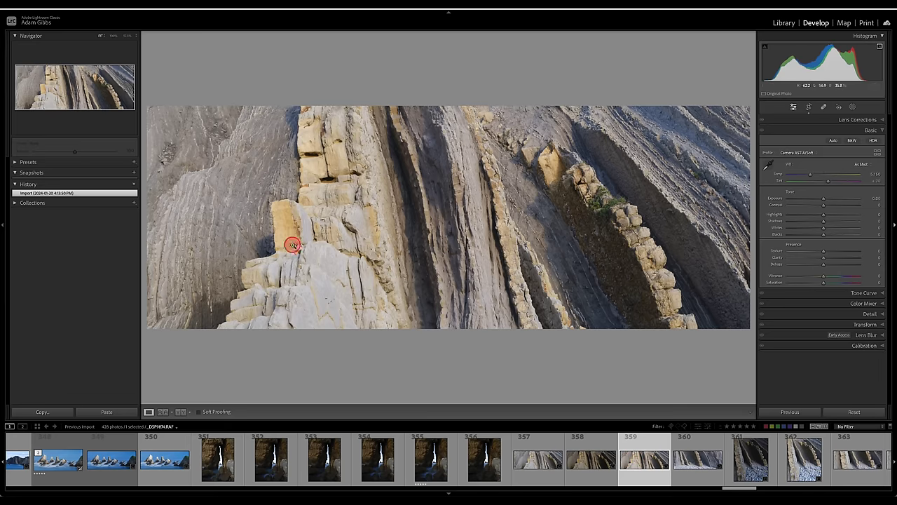
{"action": "key", "text": "5"}
Step: Check the crop of the cliff and pebble panorama _DSF9875 against its full frame and rate it five stars
{"action": "left_click", "coordinate": [708, 460]}
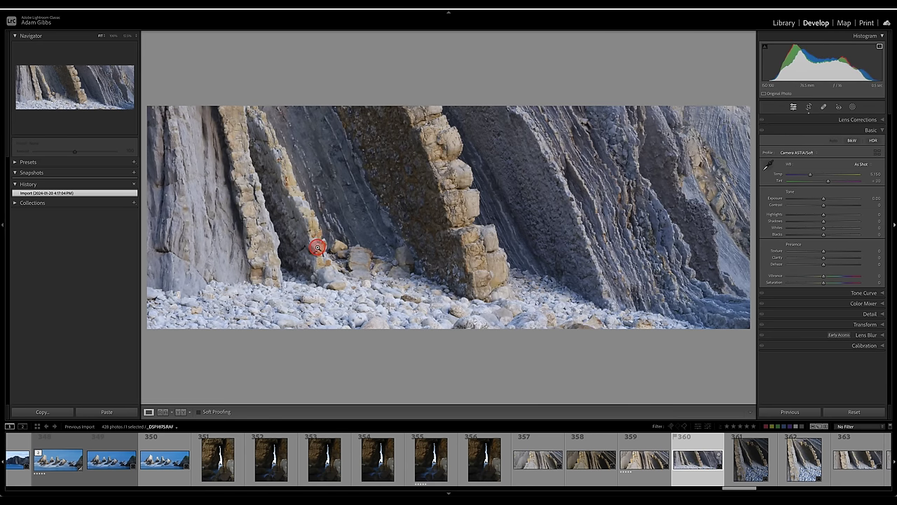
{"action": "left_click", "coordinate": [809, 107]}
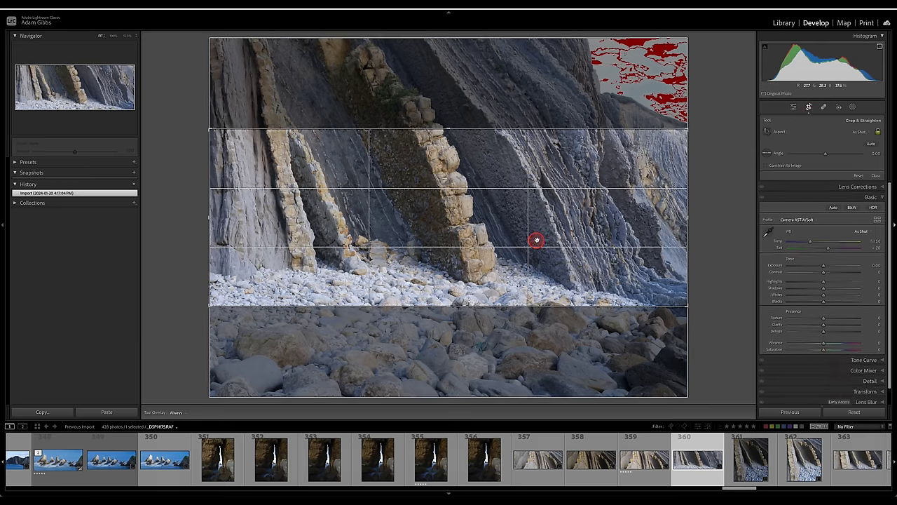
{"action": "key", "text": "0"}
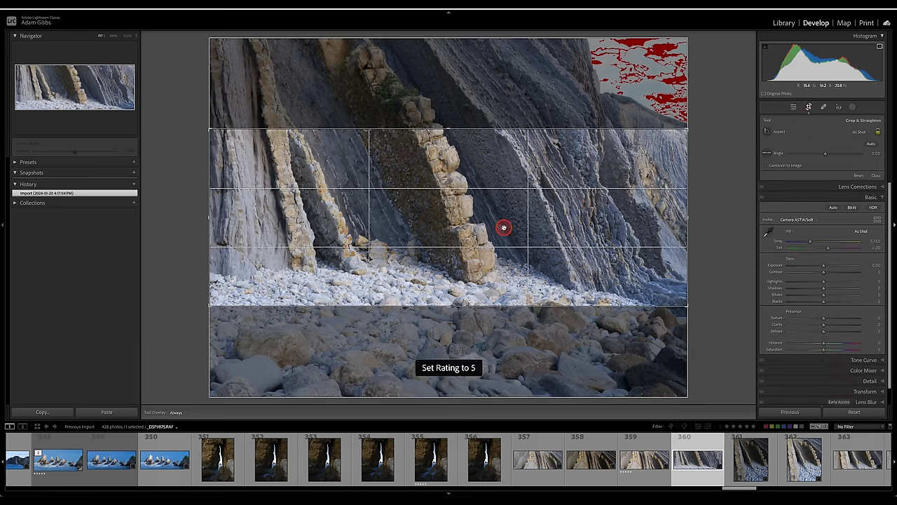
{"action": "left_click", "coordinate": [809, 107]}
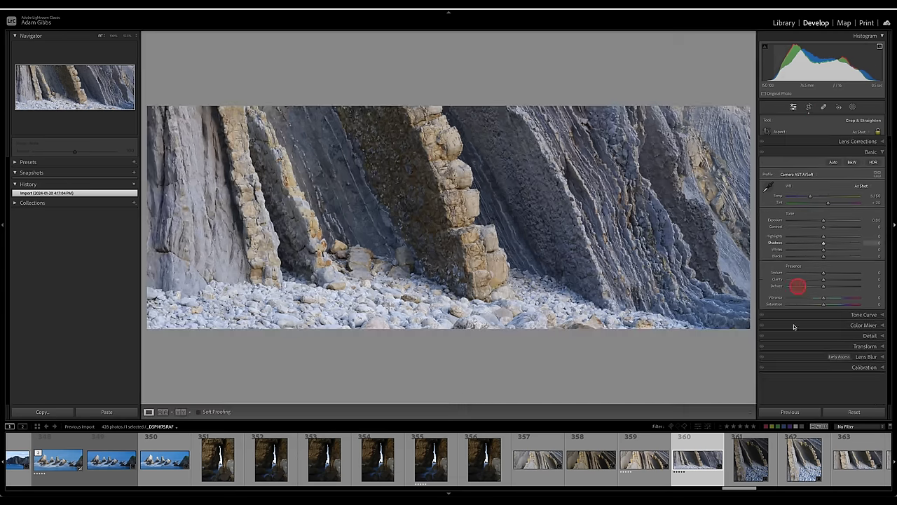
Step: Rate the vertical cliff and pebble frame _DSF9877 and the panorama _DSF9878 five stars
{"action": "left_click", "coordinate": [809, 468]}
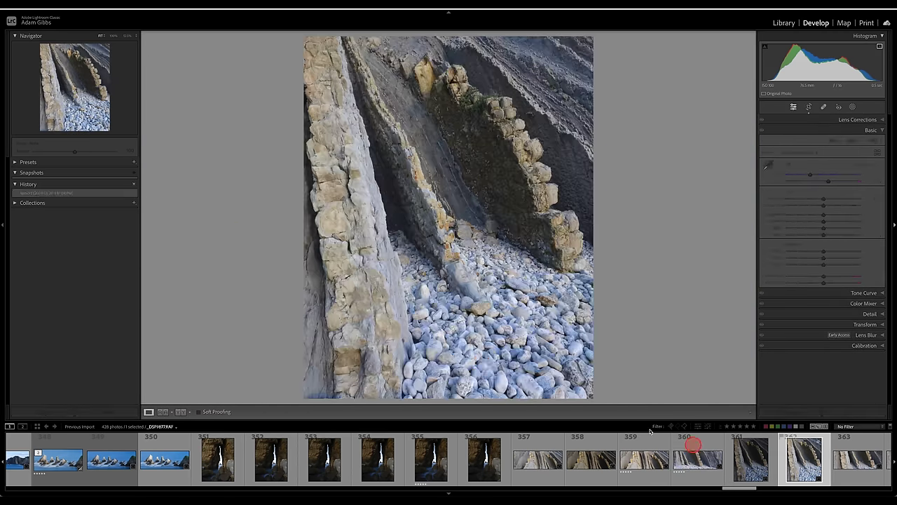
{"action": "key", "text": "0"}
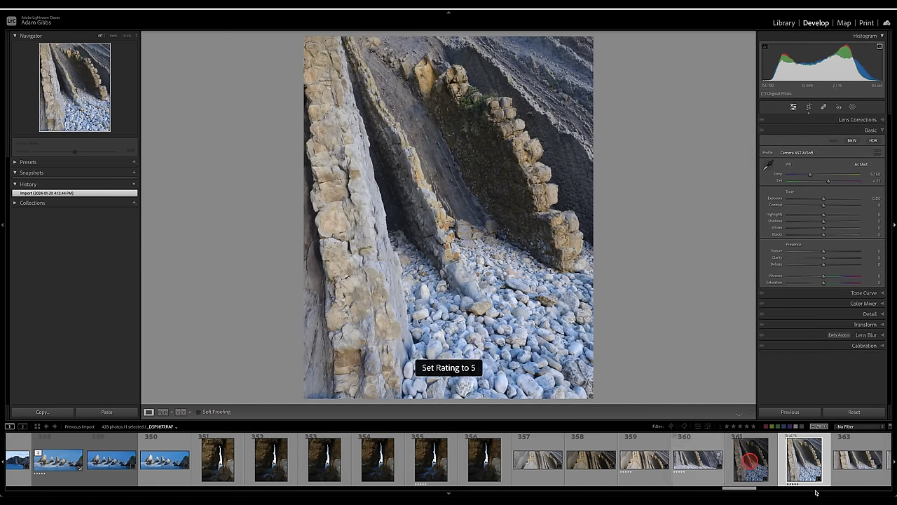
{"action": "left_click", "coordinate": [857, 459]}
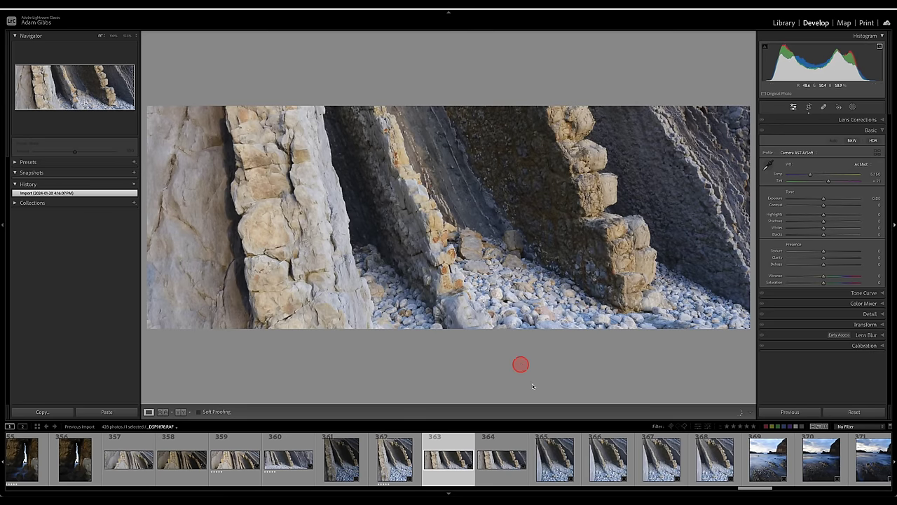
{"action": "key", "text": "5"}
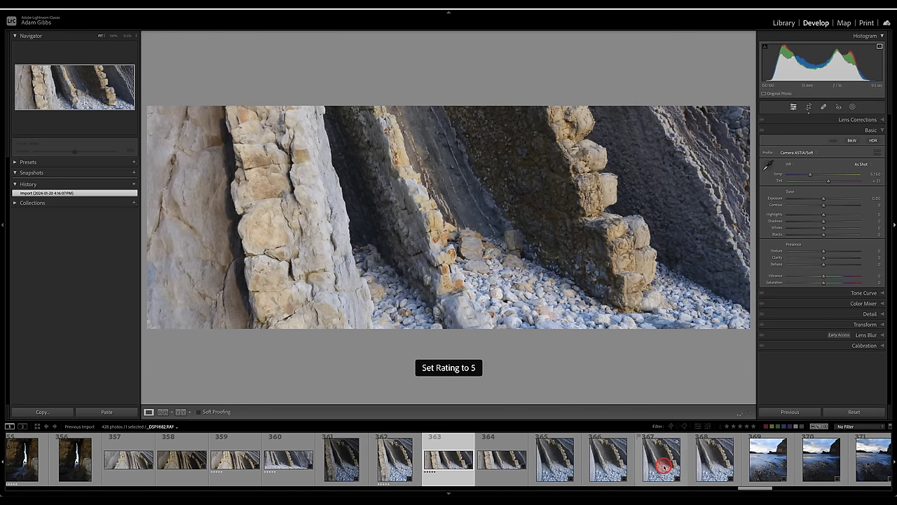
Step: Rate the vertical frame _DSF9882 of rock ridges and pebbles five stars
{"action": "left_click", "coordinate": [663, 466]}
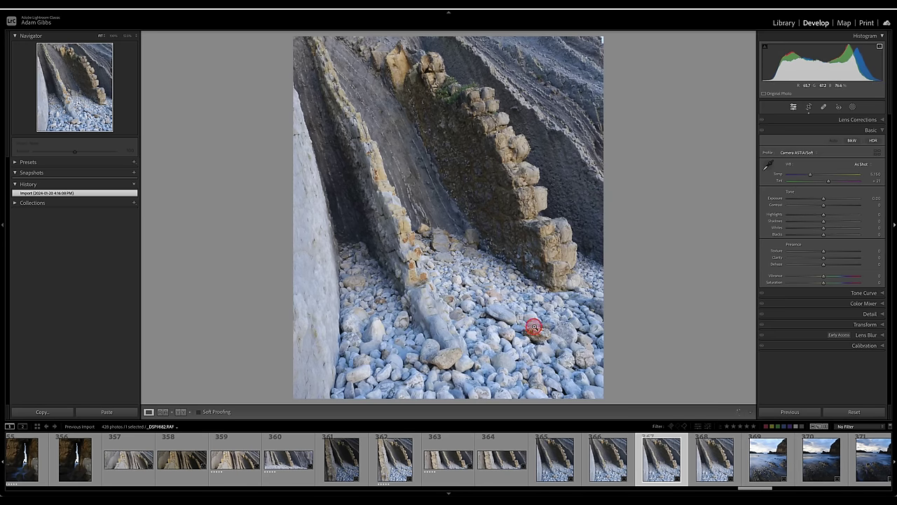
{"action": "key", "text": "5"}
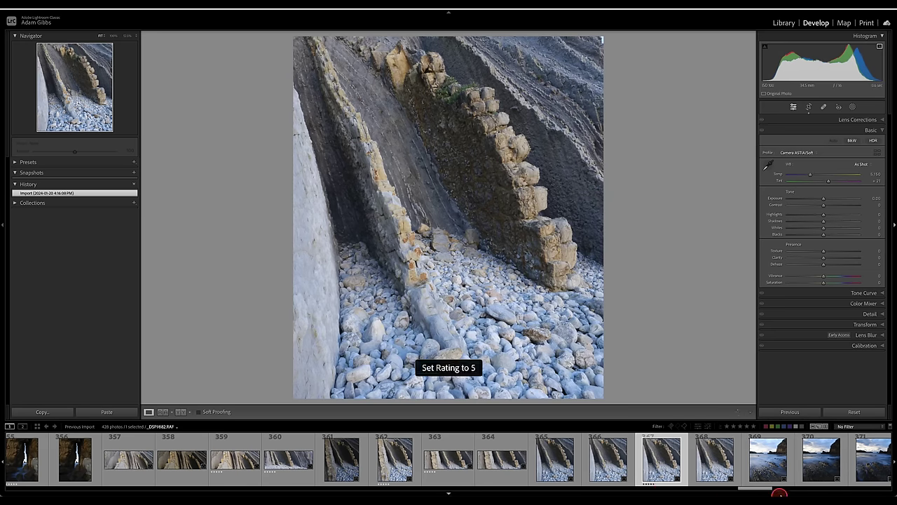
Step: Compare the rocky shoreline seascapes _DSF9884, _DSF9887 and _DSF9889, and rate _DSF9889 five stars
{"action": "left_click_drag", "start_coordinate": [766, 491], "coordinate": [780, 488]}
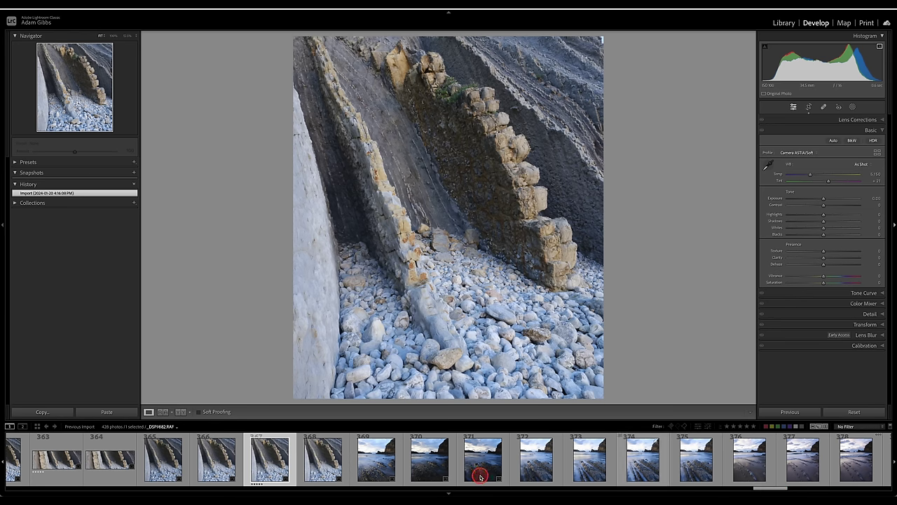
{"action": "left_click", "coordinate": [370, 464]}
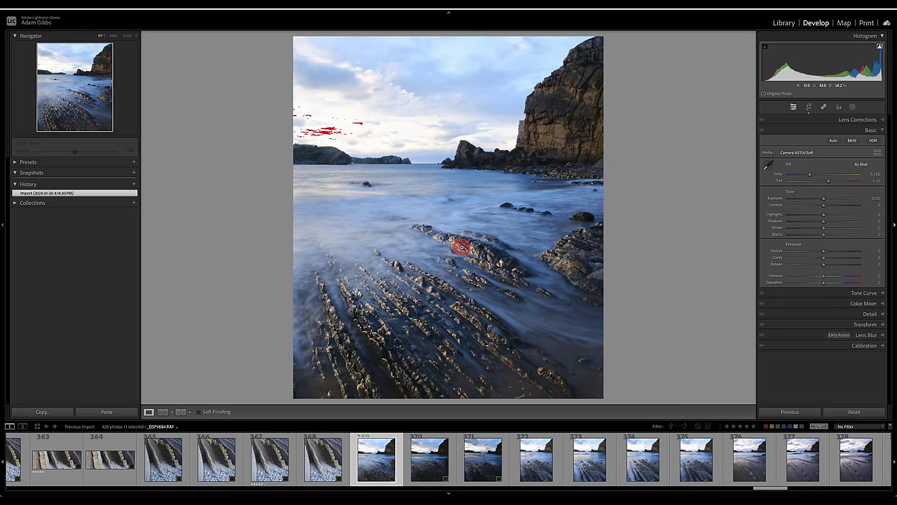
{"action": "left_click", "coordinate": [540, 470]}
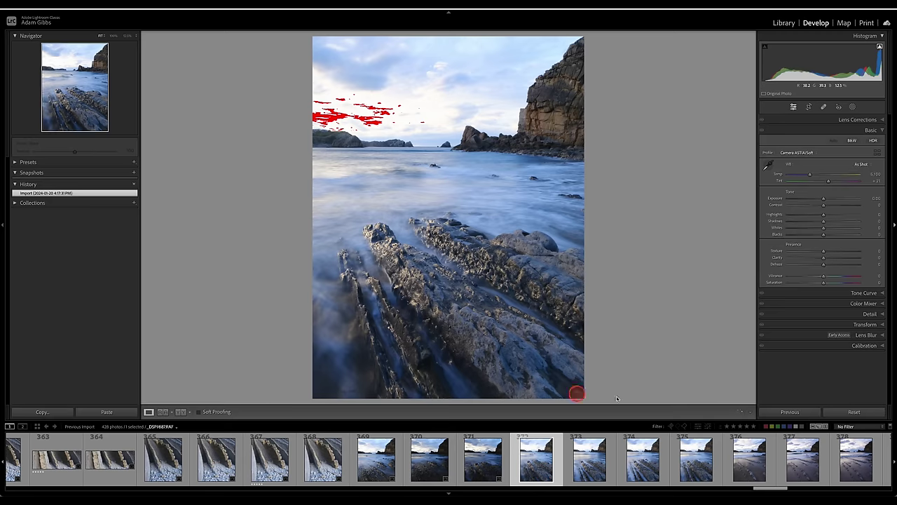
{"action": "left_click", "coordinate": [650, 476]}
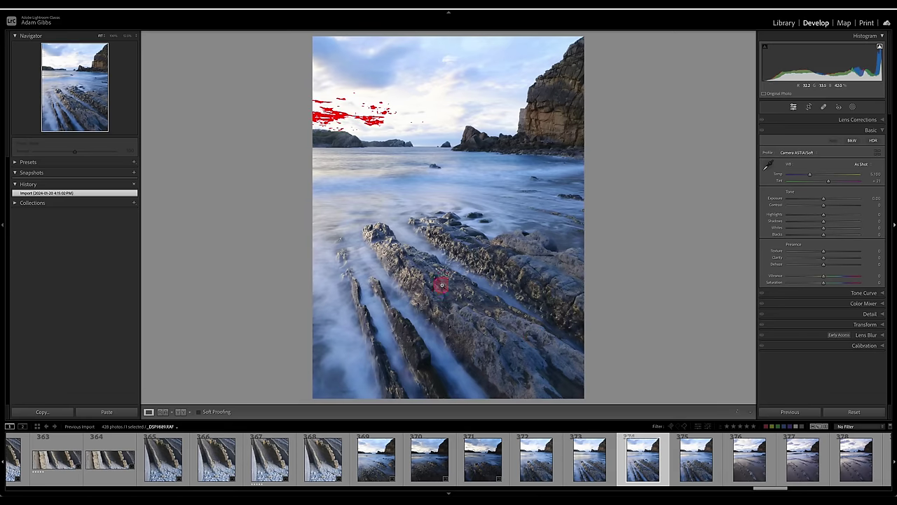
{"action": "key", "text": "5"}
Step: Review the sandy beach frame _DSF9891 and rate the pink-lit shoreline panorama _DSF9907 five stars
{"action": "left_click", "coordinate": [765, 477]}
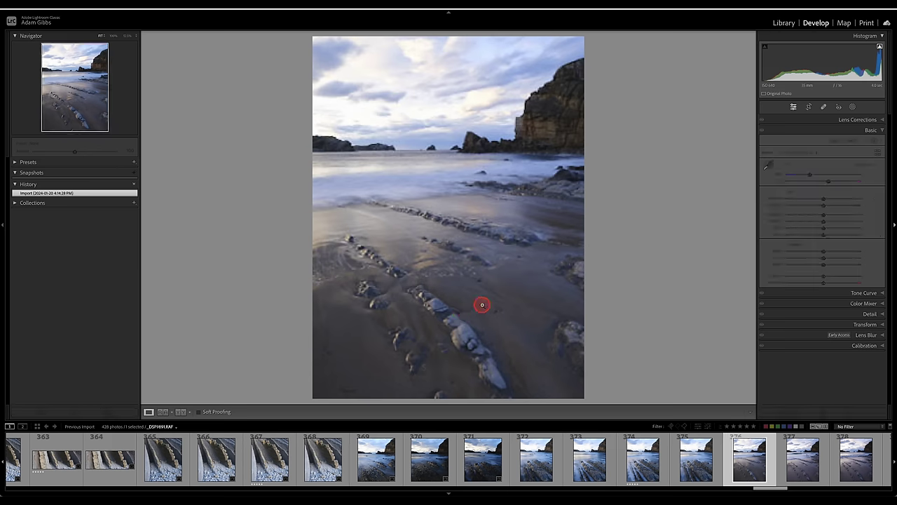
{"action": "scroll", "coordinate": [751, 459], "scroll_direction": "down", "scroll_amount": 5}
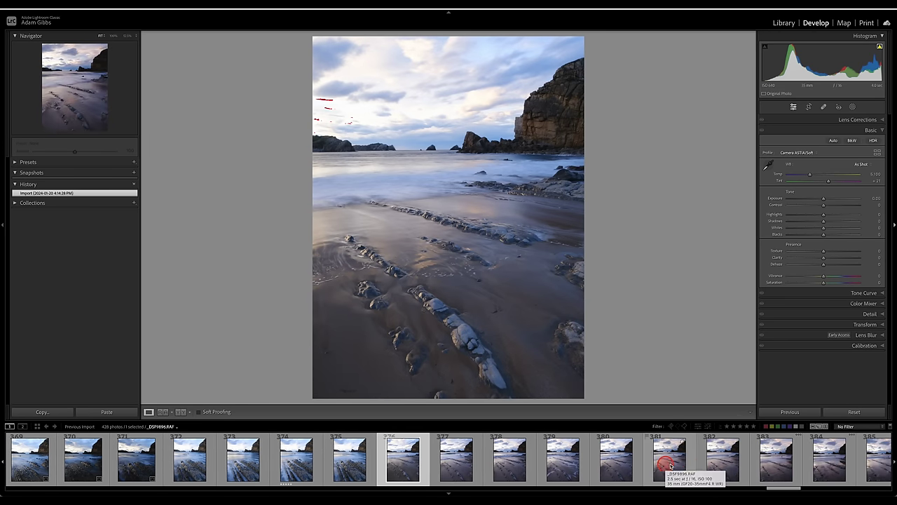
{"action": "scroll", "coordinate": [736, 462], "scroll_direction": "down", "scroll_amount": 4}
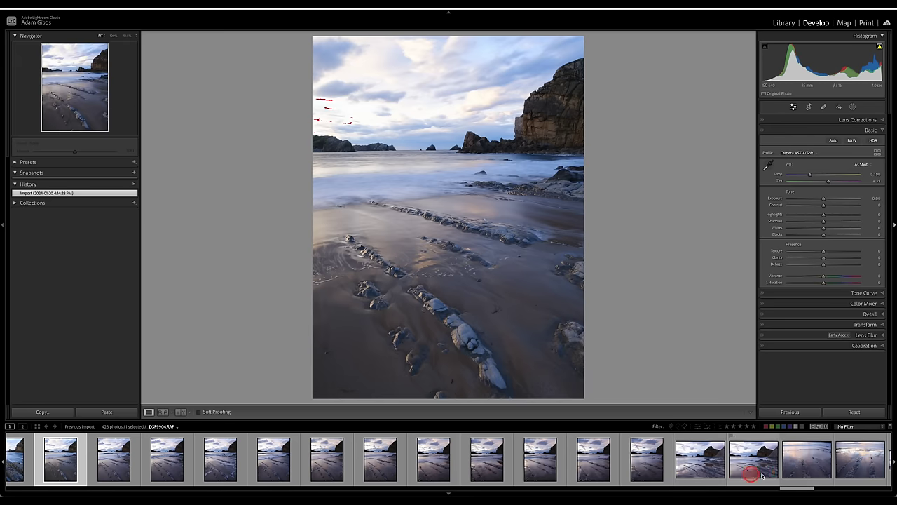
{"action": "scroll", "coordinate": [764, 470], "scroll_direction": "down", "scroll_amount": 3}
{"action": "left_click", "coordinate": [784, 464]}
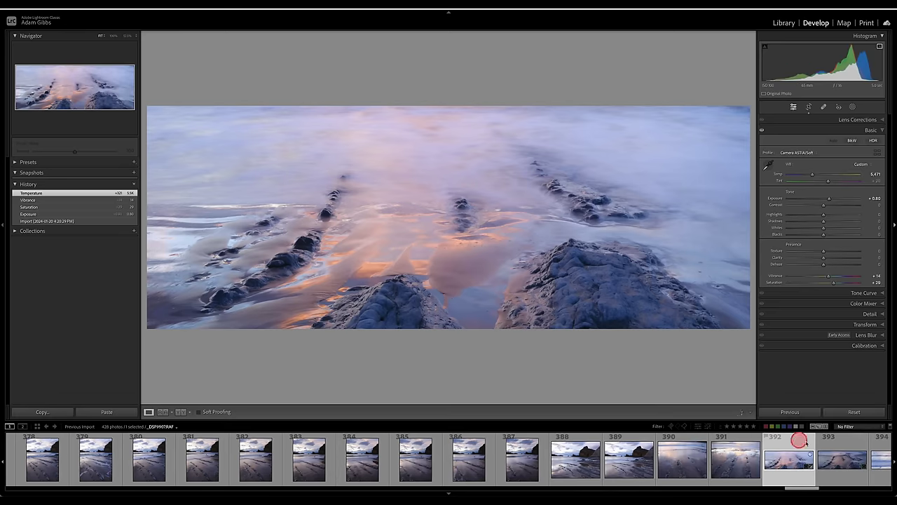
{"action": "key", "text": "5"}
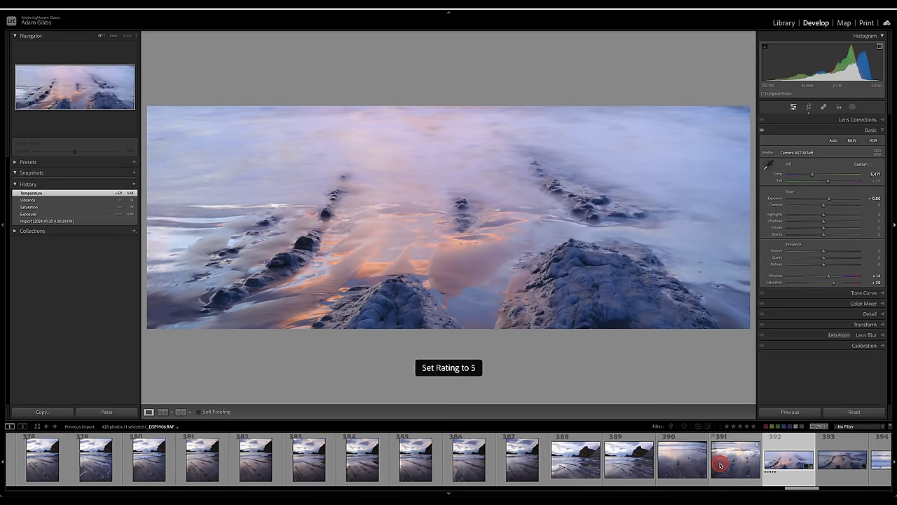
Step: Compare the wet sand and scattered stones frames _DSF9911 and _DSF9910
{"action": "scroll", "coordinate": [715, 464], "scroll_direction": "down", "scroll_amount": 8}
{"action": "left_click", "coordinate": [565, 461]}
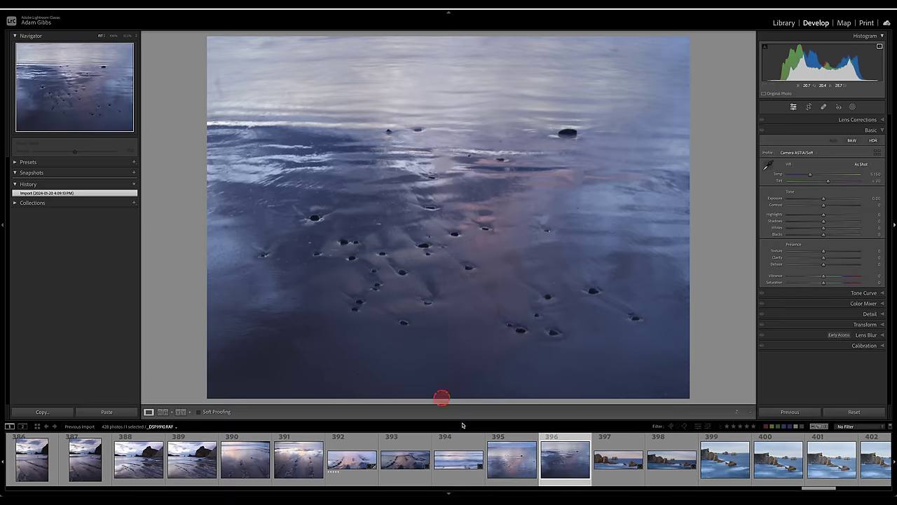
{"action": "left_click", "coordinate": [512, 460]}
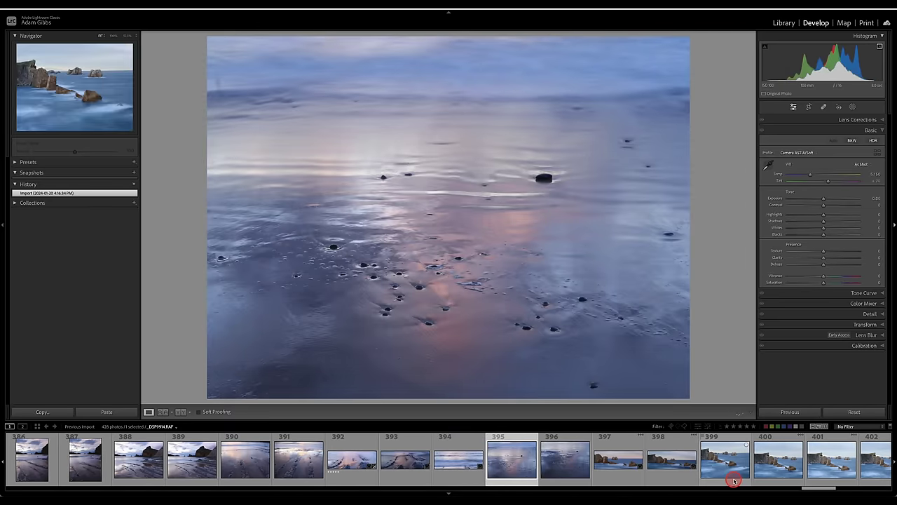
Step: Inspect the cliff and sea stack panorama _DSF9920 at 100% and rate it five stars
{"action": "scroll", "coordinate": [734, 480], "scroll_direction": "down", "scroll_amount": 6}
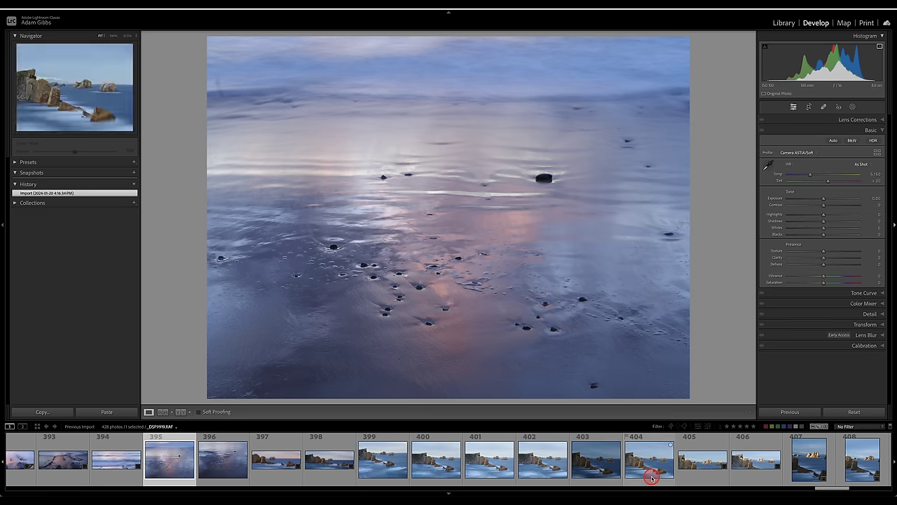
{"action": "scroll", "coordinate": [649, 475], "scroll_direction": "down", "scroll_amount": 2}
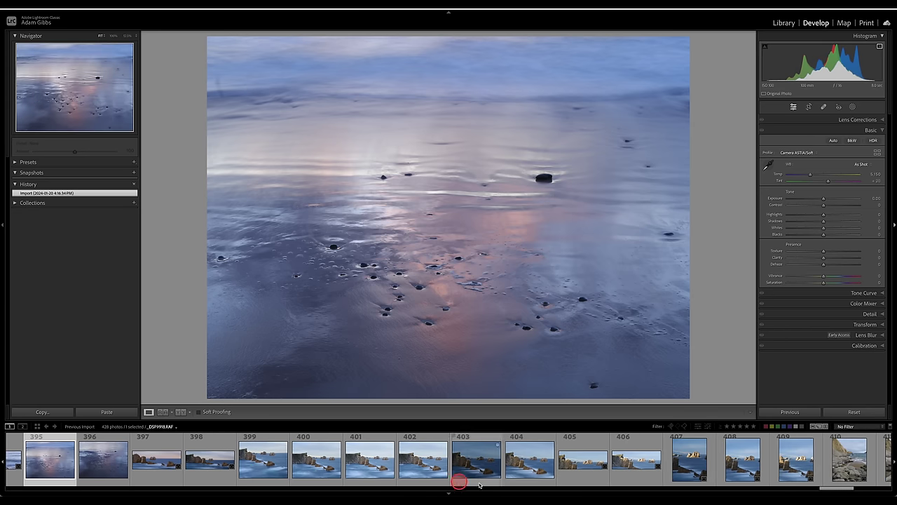
{"action": "left_click", "coordinate": [581, 467]}
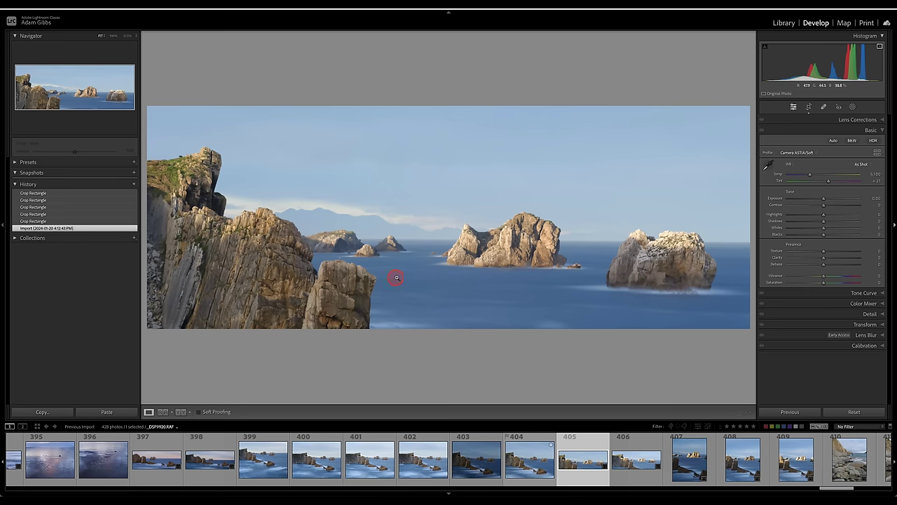
{"action": "left_click", "coordinate": [308, 280]}
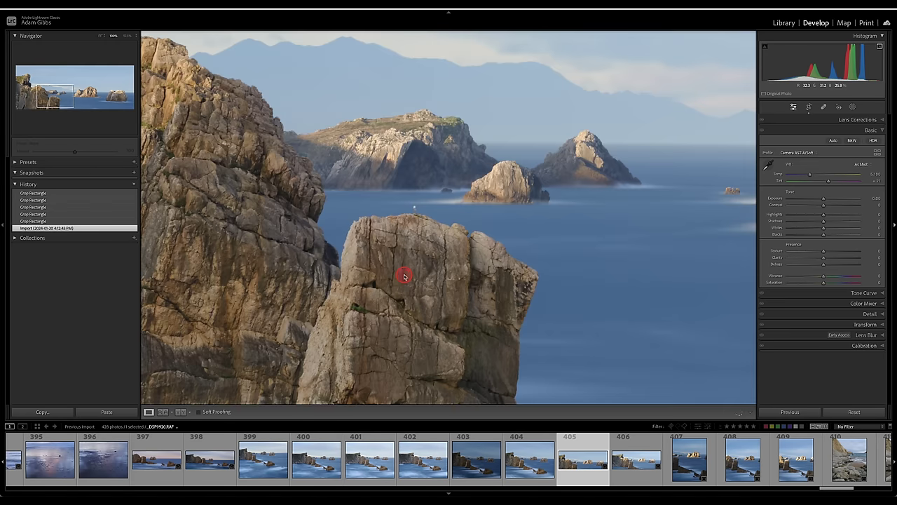
{"action": "left_click_drag", "start_coordinate": [453, 239], "coordinate": [299, 307]}
{"action": "left_click", "coordinate": [299, 306]}
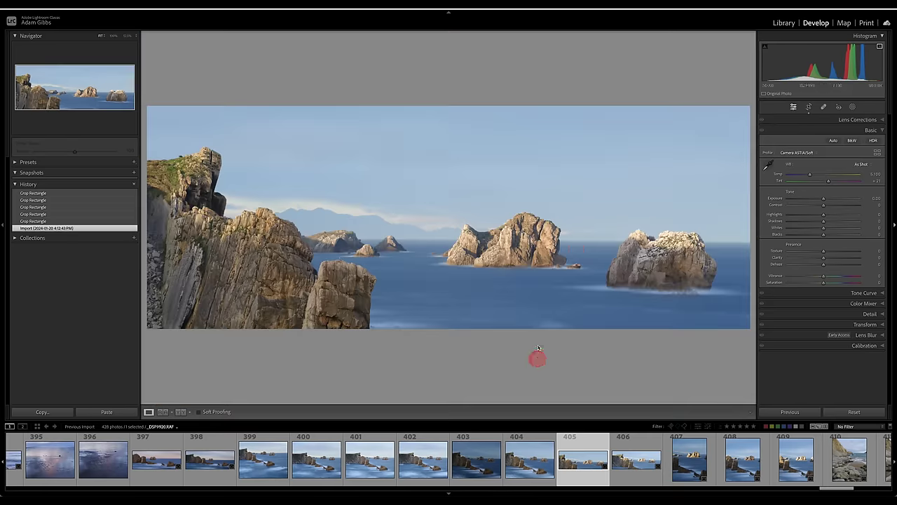
{"action": "key", "text": "5"}
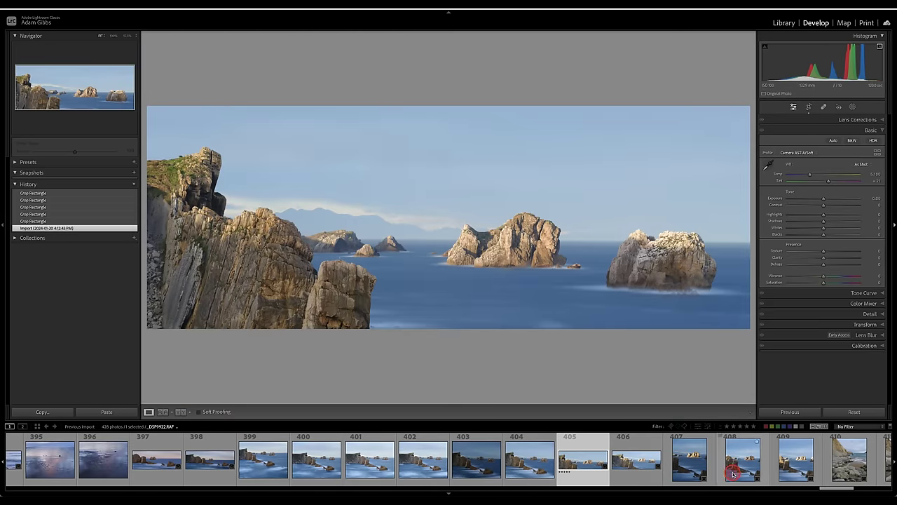
Step: Compare the vertical sea stack frames _DSF9922 and _DSF9923 at 100%, and rate _DSF9923 five stars
{"action": "left_click", "coordinate": [699, 465]}
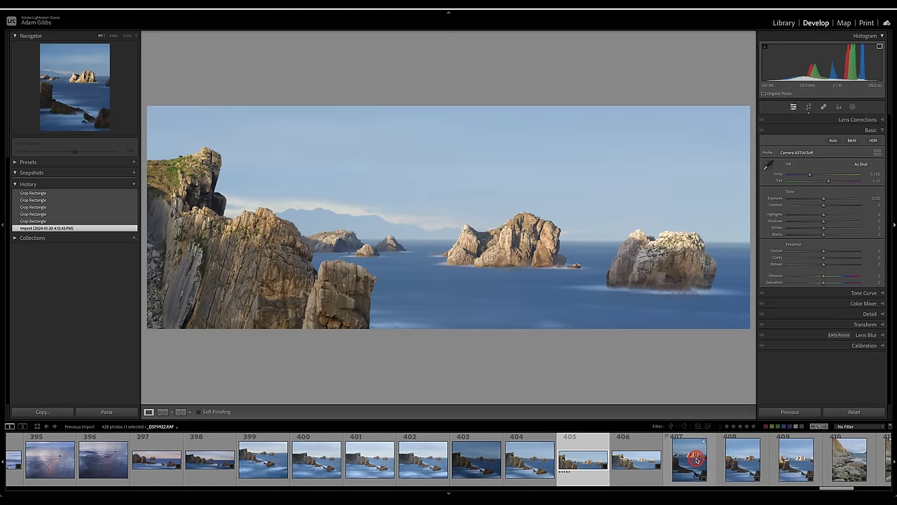
{"action": "left_click", "coordinate": [696, 461]}
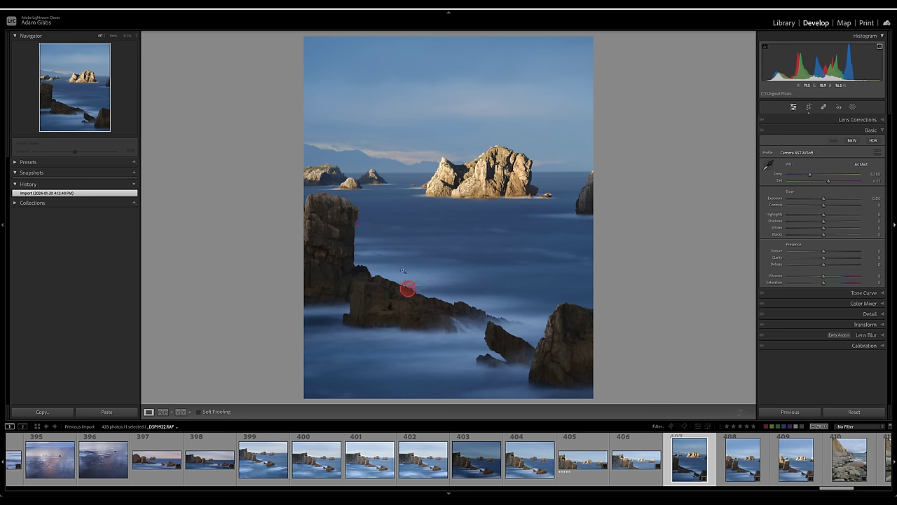
{"action": "left_click", "coordinate": [353, 211]}
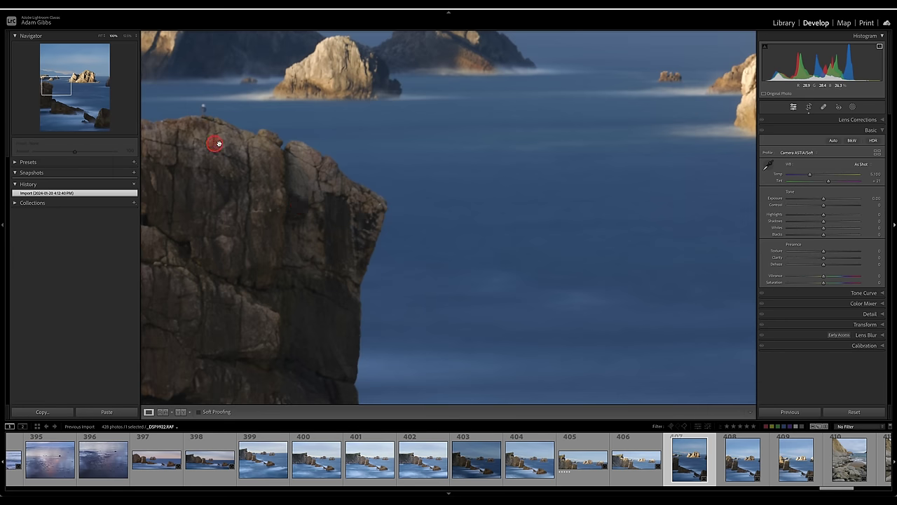
{"action": "left_click_drag", "start_coordinate": [304, 172], "coordinate": [212, 153]}
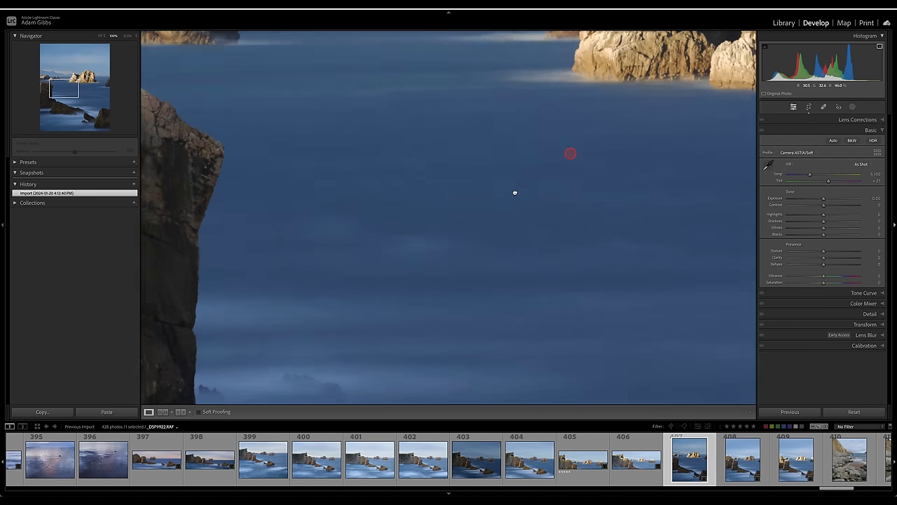
{"action": "left_click_drag", "start_coordinate": [571, 152], "coordinate": [382, 261]}
{"action": "left_click_drag", "start_coordinate": [557, 192], "coordinate": [439, 209]}
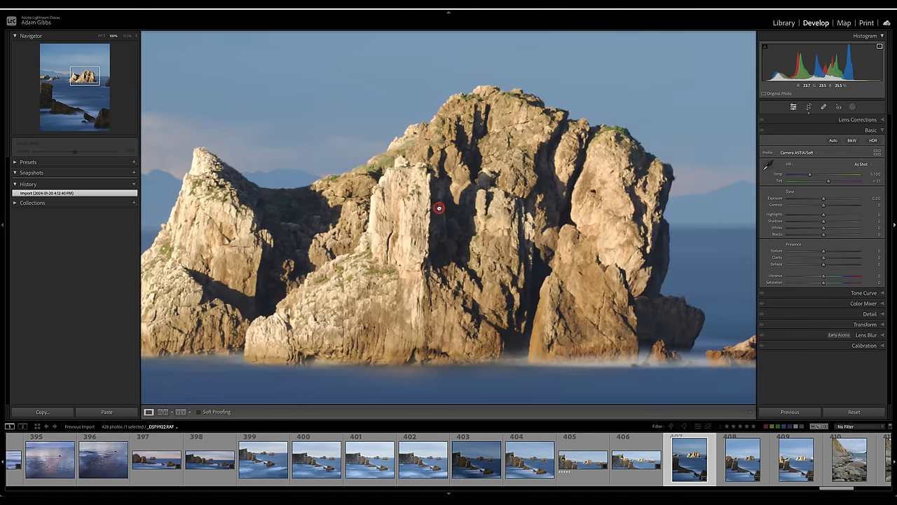
{"action": "key", "text": "Right"}
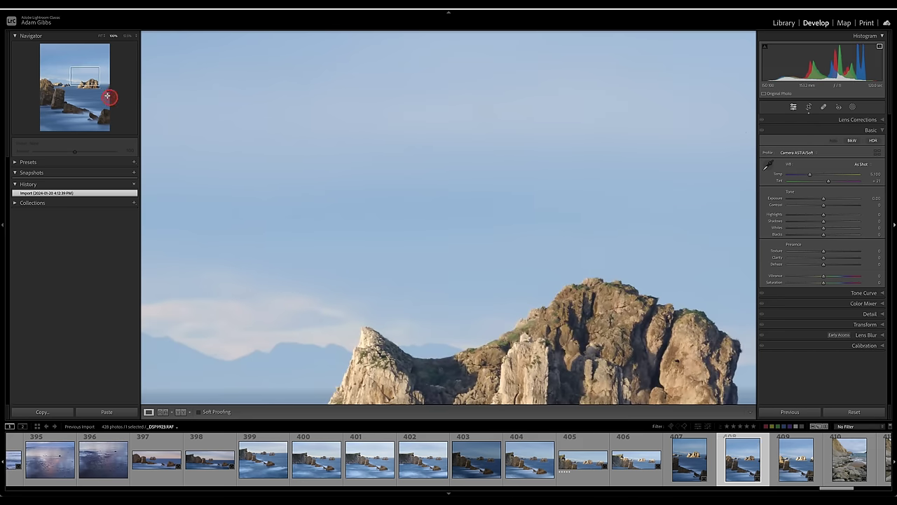
{"action": "mouse_move", "coordinate": [87, 78]}
{"action": "left_mouse_down"}
{"action": "mouse_move", "coordinate": [89, 85]}
{"action": "mouse_move", "coordinate": [58, 92]}
{"action": "mouse_move", "coordinate": [61, 106]}
{"action": "mouse_move", "coordinate": [93, 85]}
{"action": "left_mouse_up"}
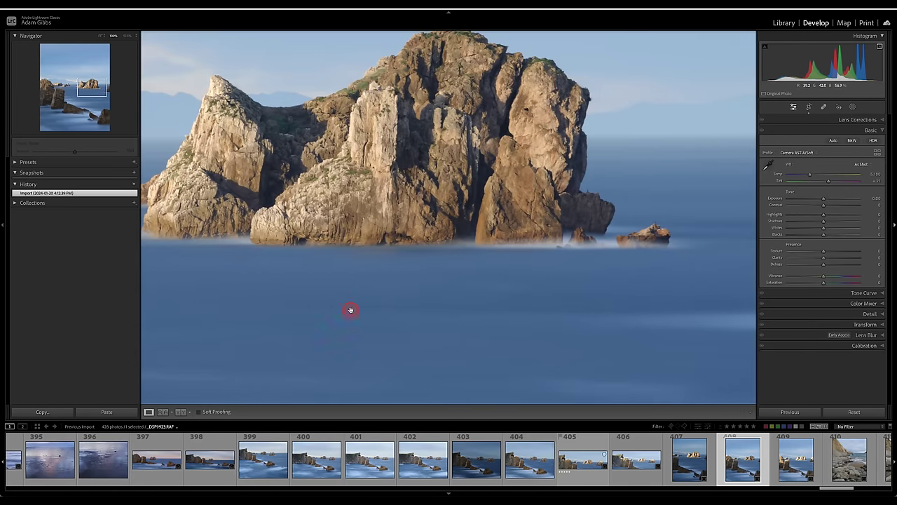
{"action": "key", "text": "1"}
Step: Review the boulder-covered beach and cliff frame _DSF9925 at full-image view
{"action": "scroll", "coordinate": [835, 490], "scroll_direction": "down", "scroll_amount": 3}
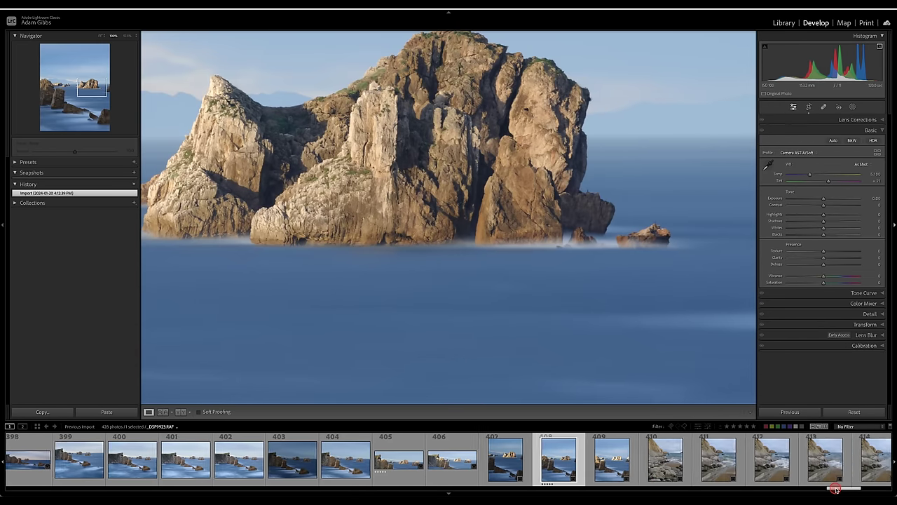
{"action": "scroll", "coordinate": [836, 489], "scroll_direction": "down", "scroll_amount": 3}
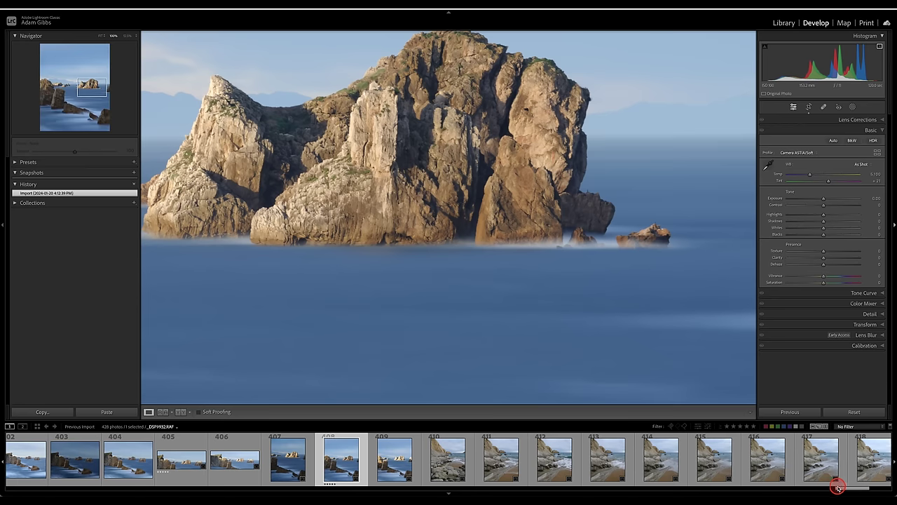
{"action": "scroll", "coordinate": [836, 489], "scroll_direction": "down", "scroll_amount": 1}
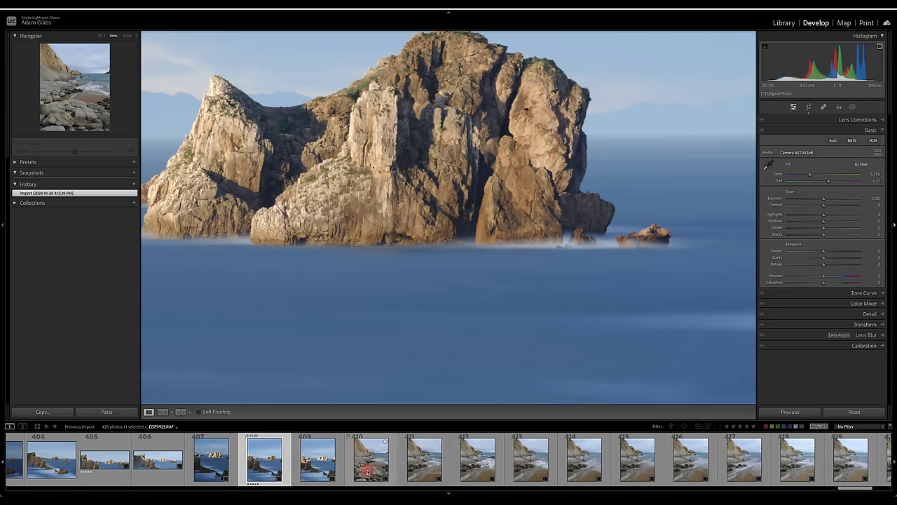
{"action": "left_click", "coordinate": [368, 471]}
{"action": "left_click", "coordinate": [395, 254]}
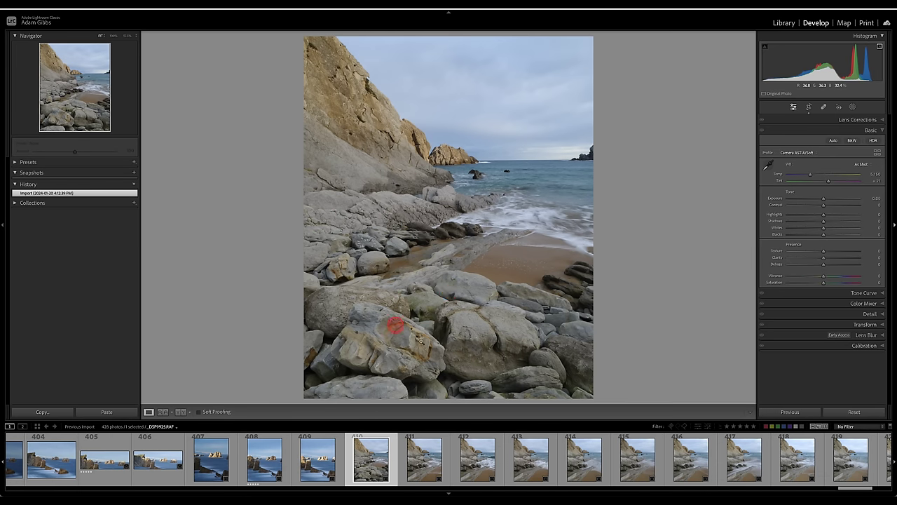
Step: Compare the vertical cliff and sandy beach frames from _DSF9926 to _DSF9935, and rate _DSF9935 five stars
{"action": "left_click", "coordinate": [430, 459]}
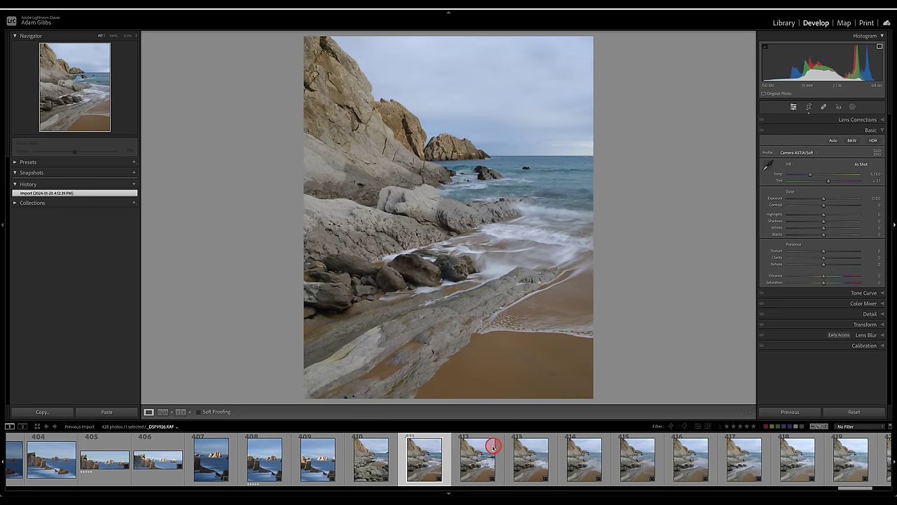
{"action": "left_click", "coordinate": [539, 468]}
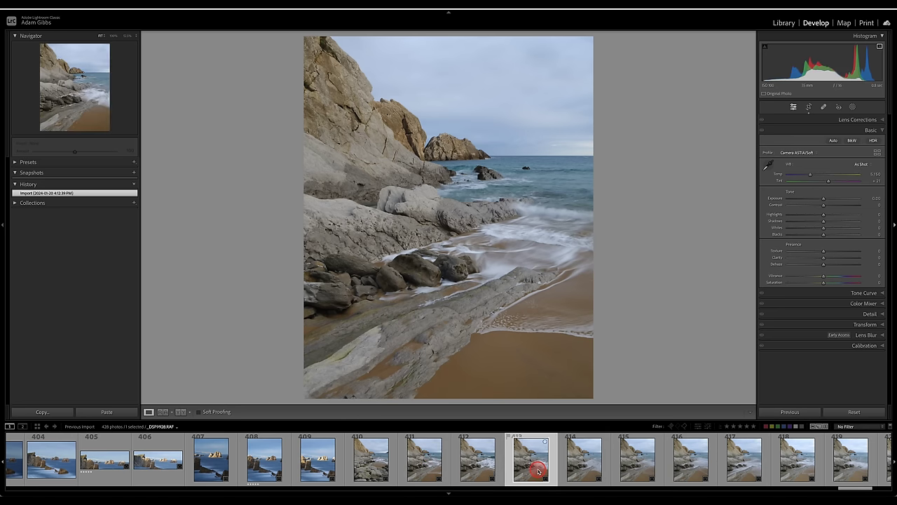
{"action": "key", "text": "Right"}
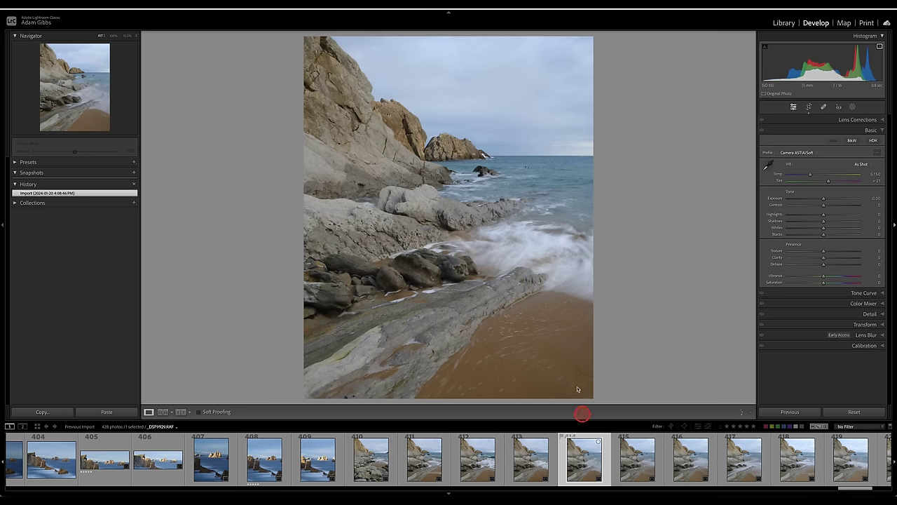
{"action": "key", "text": "Right"}
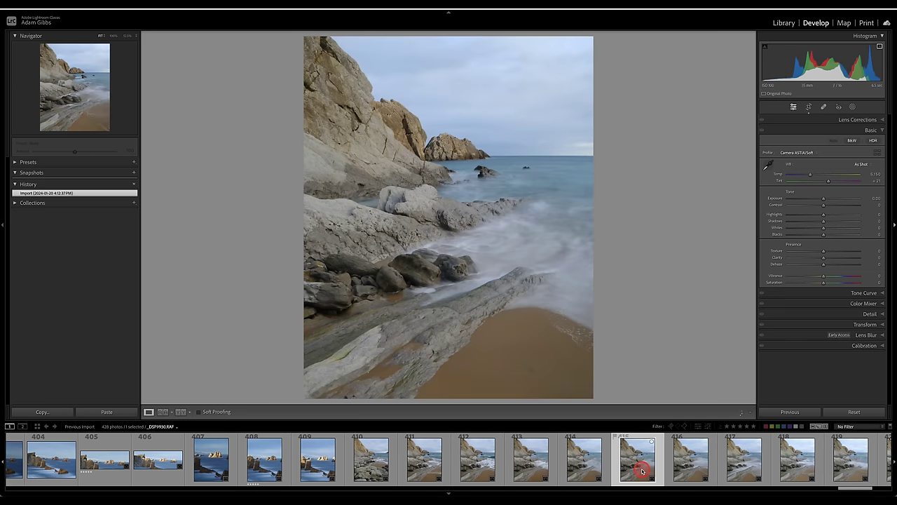
{"action": "left_click", "coordinate": [687, 464]}
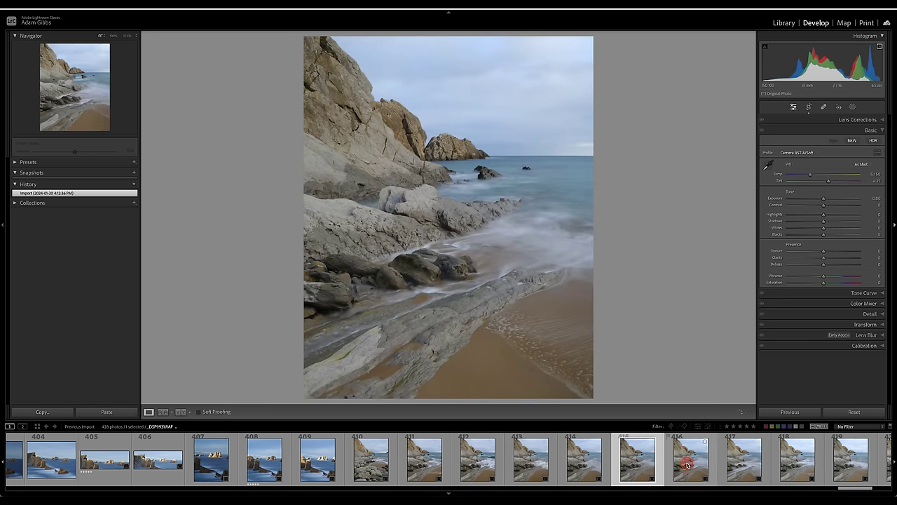
{"action": "left_click", "coordinate": [798, 468]}
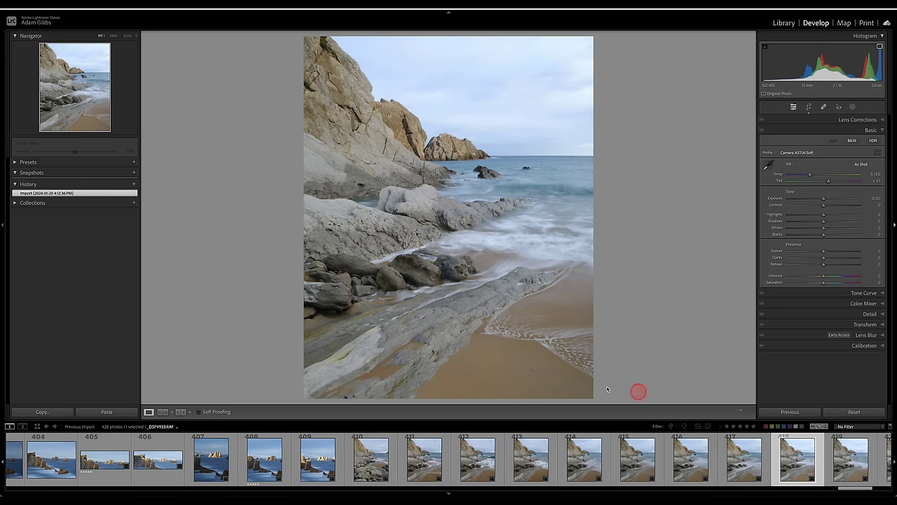
{"action": "left_click_drag", "start_coordinate": [857, 489], "coordinate": [863, 488]}
{"action": "left_click", "coordinate": [758, 469]}
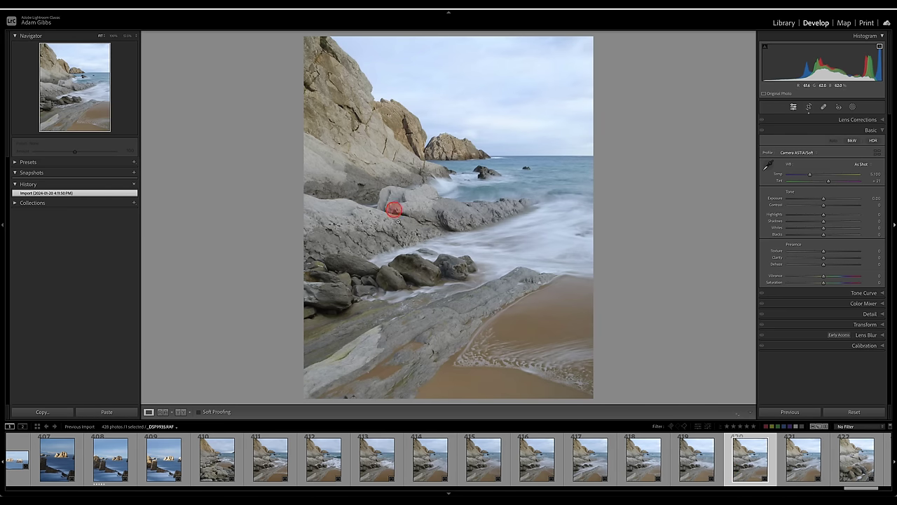
{"action": "key", "text": "5"}
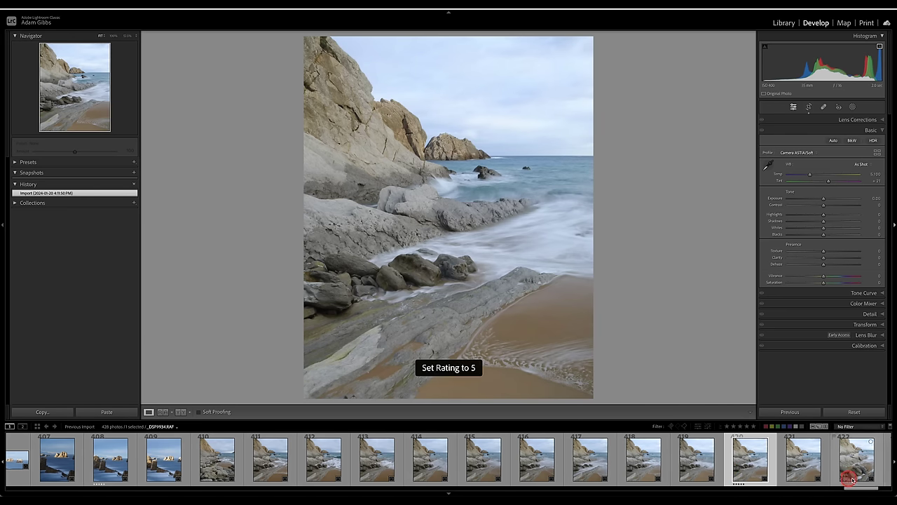
Step: Compare the boulder and swirling surf frames _DSF9937, _DSF9939 and _DSF9940, and rate _DSF9940 five stars
{"action": "left_click_drag", "start_coordinate": [851, 489], "coordinate": [872, 491]}
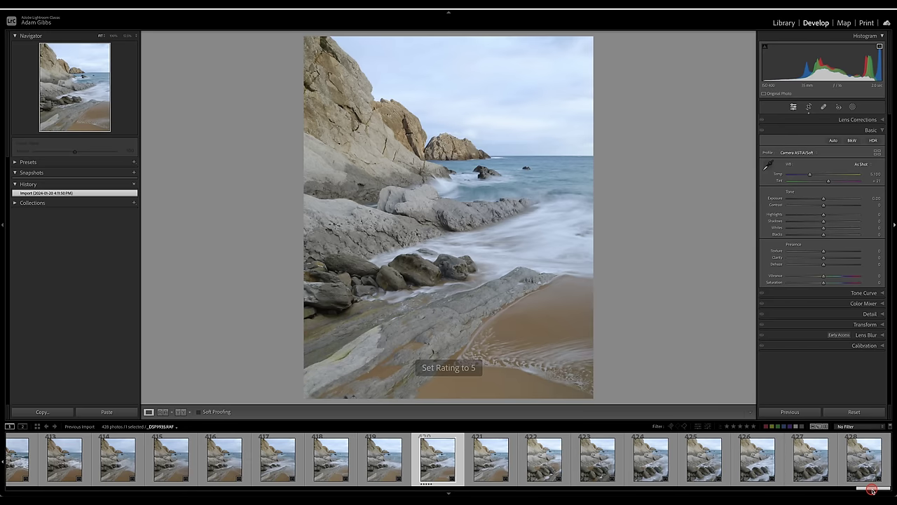
{"action": "left_click", "coordinate": [545, 463]}
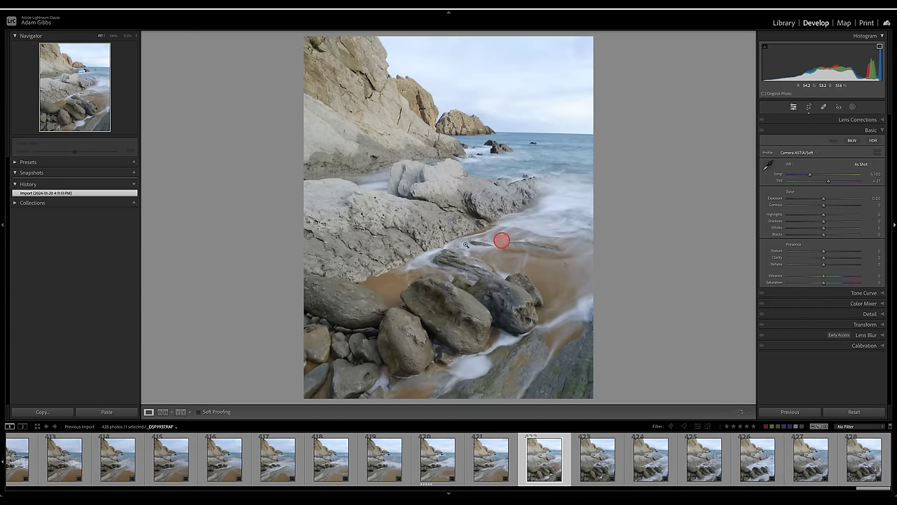
{"action": "left_click", "coordinate": [655, 471]}
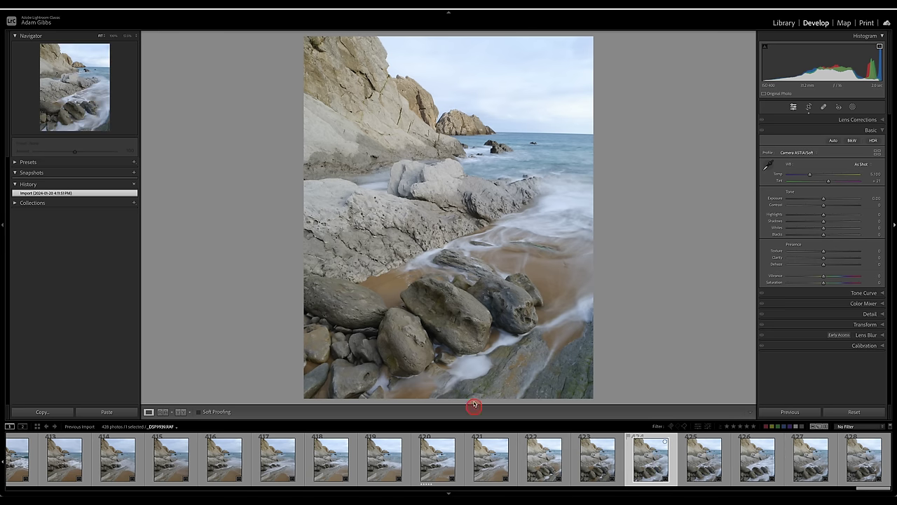
{"action": "left_click", "coordinate": [714, 462]}
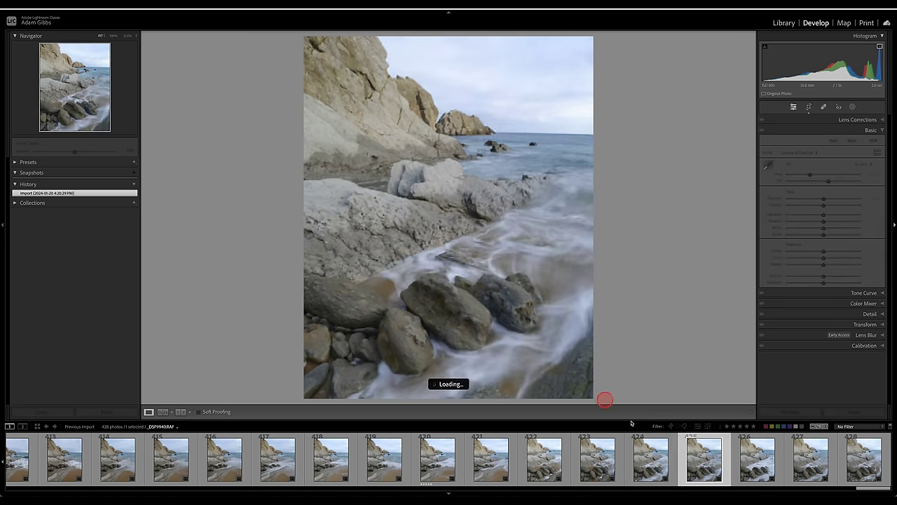
{"action": "key", "text": "5"}
Step: Review the remaining surf frames _DSF9942 and _DSF9943, and rate _DSF9943 five stars
{"action": "left_click", "coordinate": [813, 473]}
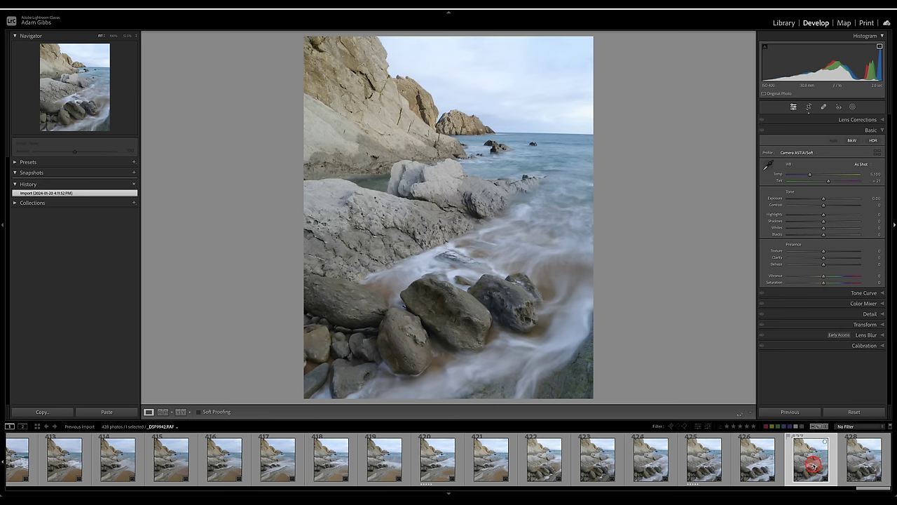
{"action": "left_click", "coordinate": [861, 465]}
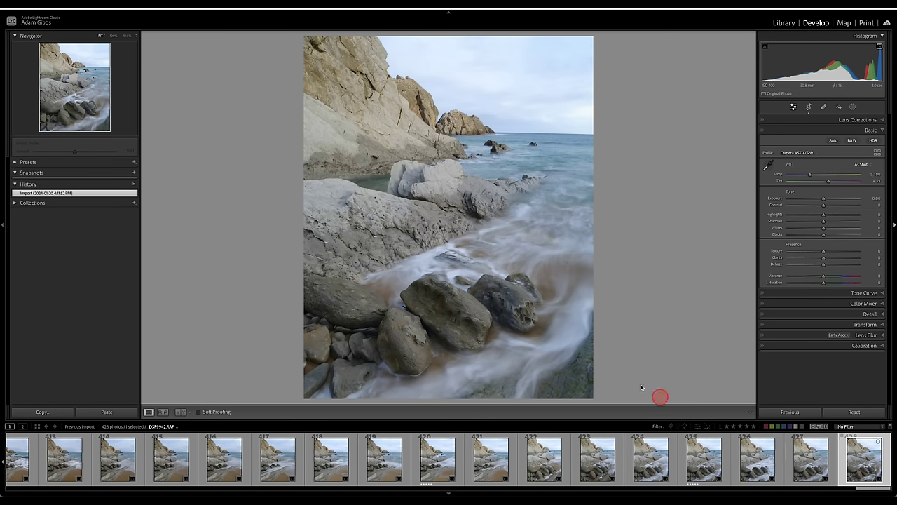
{"action": "key", "text": "5"}
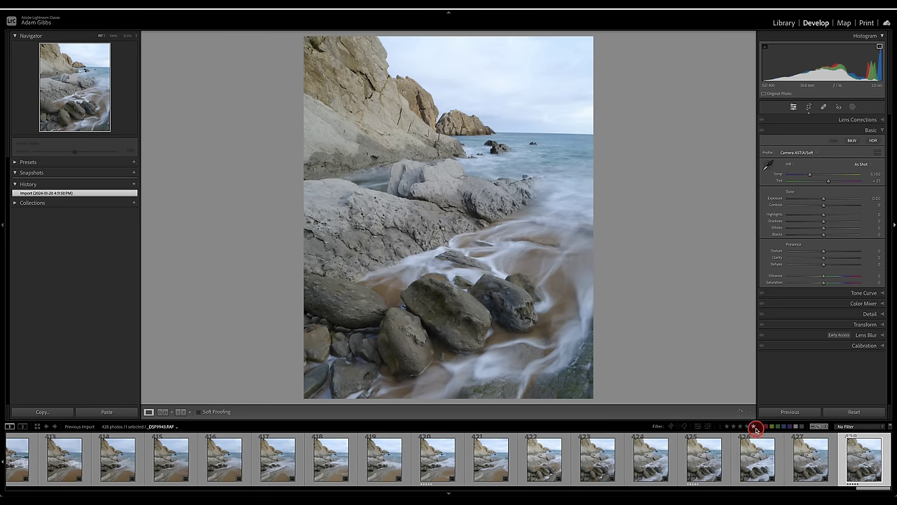
Step: Filter the previous import to five-star photos and display them in the Library grid
{"action": "left_click", "coordinate": [755, 426]}
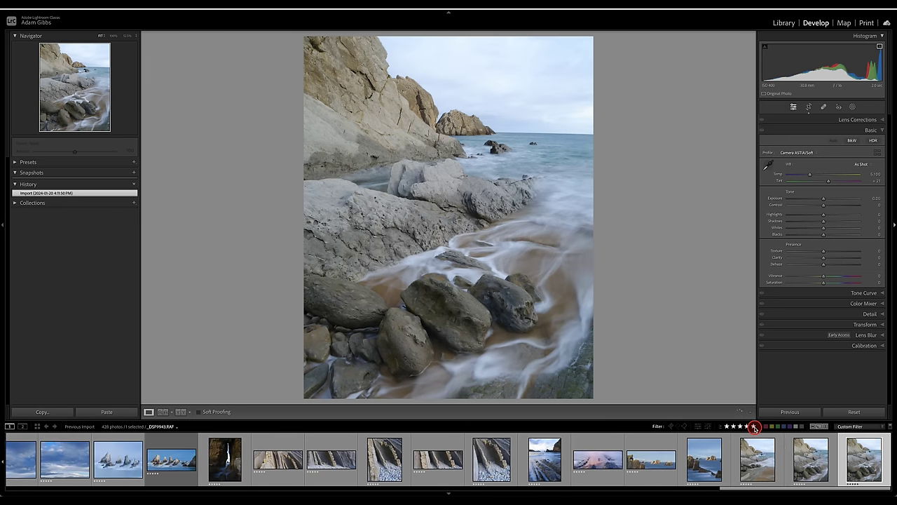
{"action": "key", "text": "g"}
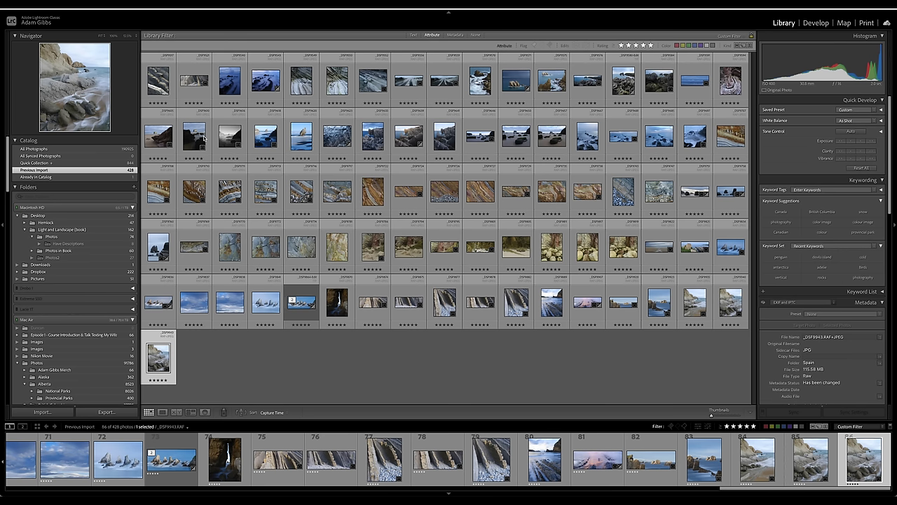
{"action": "left_click", "coordinate": [222, 236]}
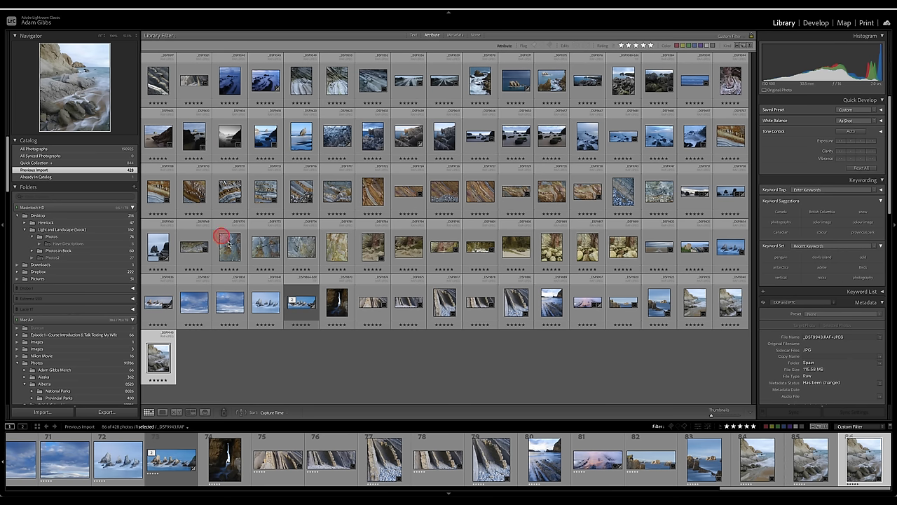